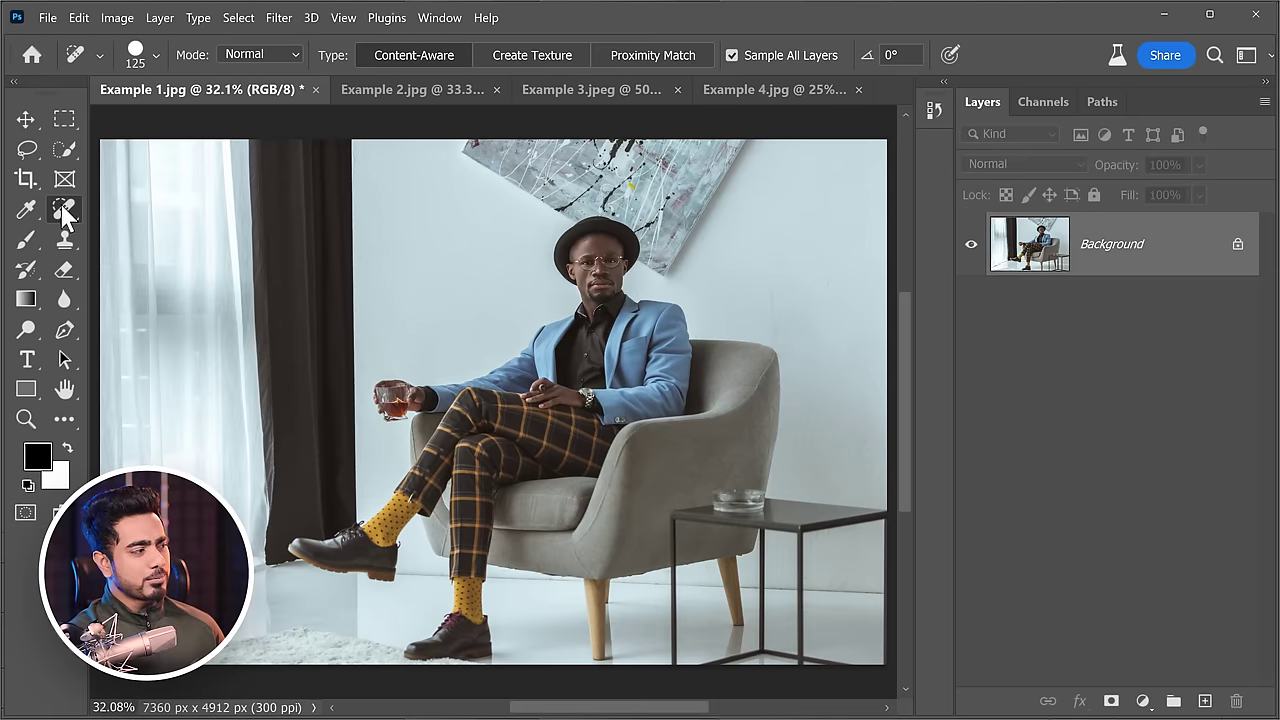
# Paint over the side table and glass bowl beside the armchair with the Spot Healing Brush to remove them.
pyautogui.rightClick(63, 211)
pyautogui.click(127, 207)
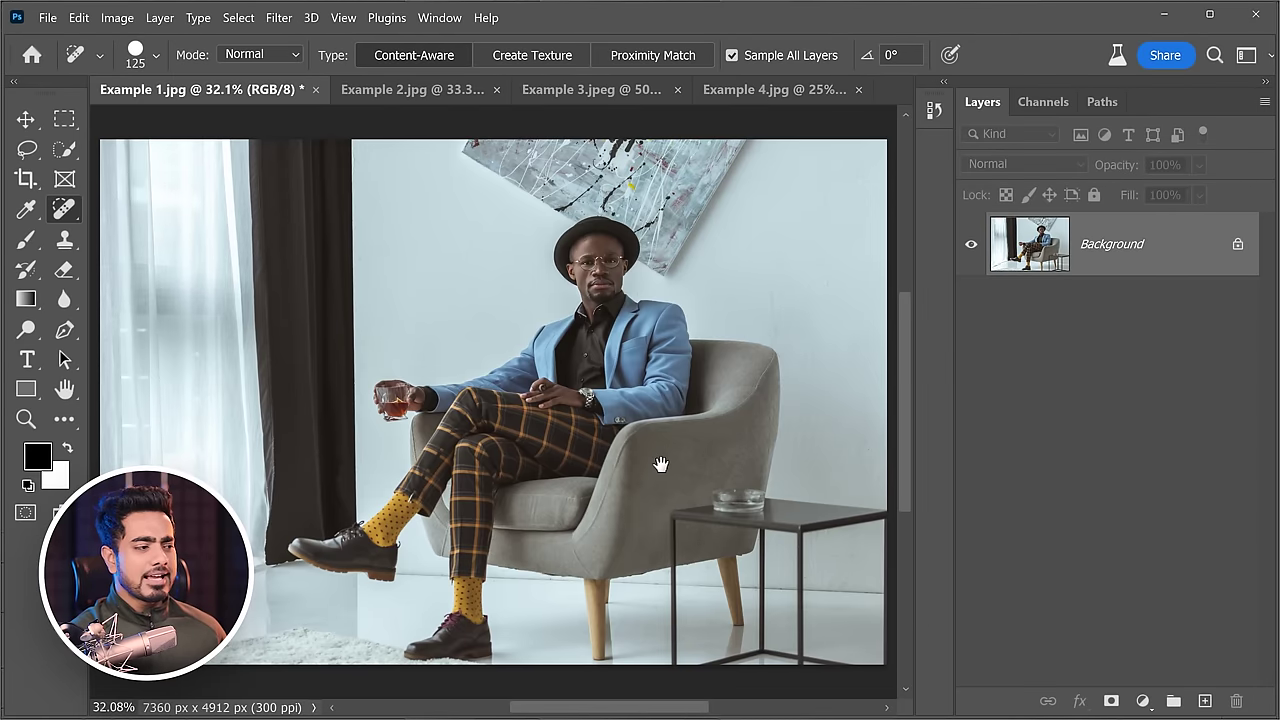
pyautogui.moveTo(660, 464); pyautogui.dragTo(546, 401)
pyautogui.scroll(2, 648, 434)
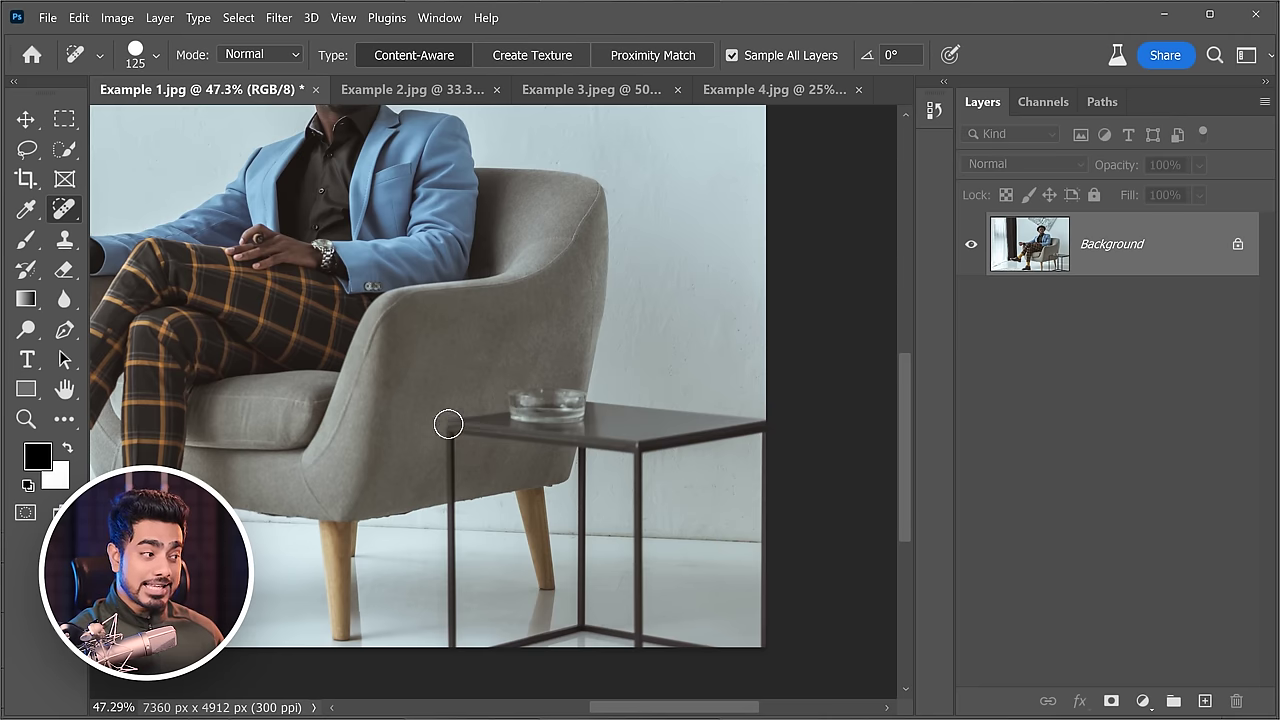
pyautogui.moveTo(448, 424)
pyautogui.mouseDown()
pyautogui.moveTo(567, 394)
pyautogui.moveTo(755, 428)
pyautogui.moveTo(471, 431)
pyautogui.moveTo(533, 420)
pyautogui.moveTo(450, 534)
pyautogui.moveTo(483, 656)
pyautogui.moveTo(579, 518)
pyautogui.moveTo(623, 635)
pyautogui.moveTo(755, 652)
pyautogui.moveTo(644, 450)
pyautogui.moveTo(760, 618)
pyautogui.moveTo(646, 454)
pyautogui.moveTo(633, 654)
pyautogui.moveTo(642, 627)
pyautogui.moveTo(590, 450)
pyautogui.mouseUp()
pyautogui.hotkey('ctrl', '0')
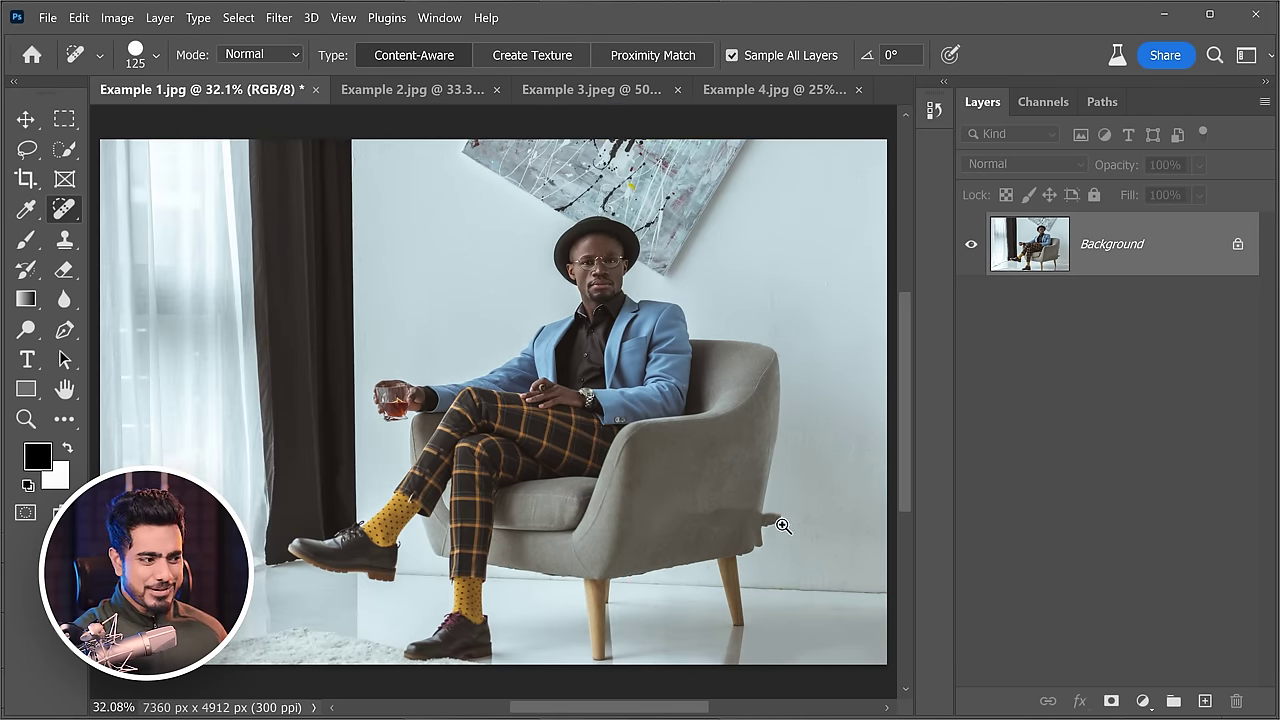
pyautogui.moveTo(782, 525); pyautogui.dragTo(818, 517)
pyautogui.moveTo(724, 509); pyautogui.dragTo(720, 409)
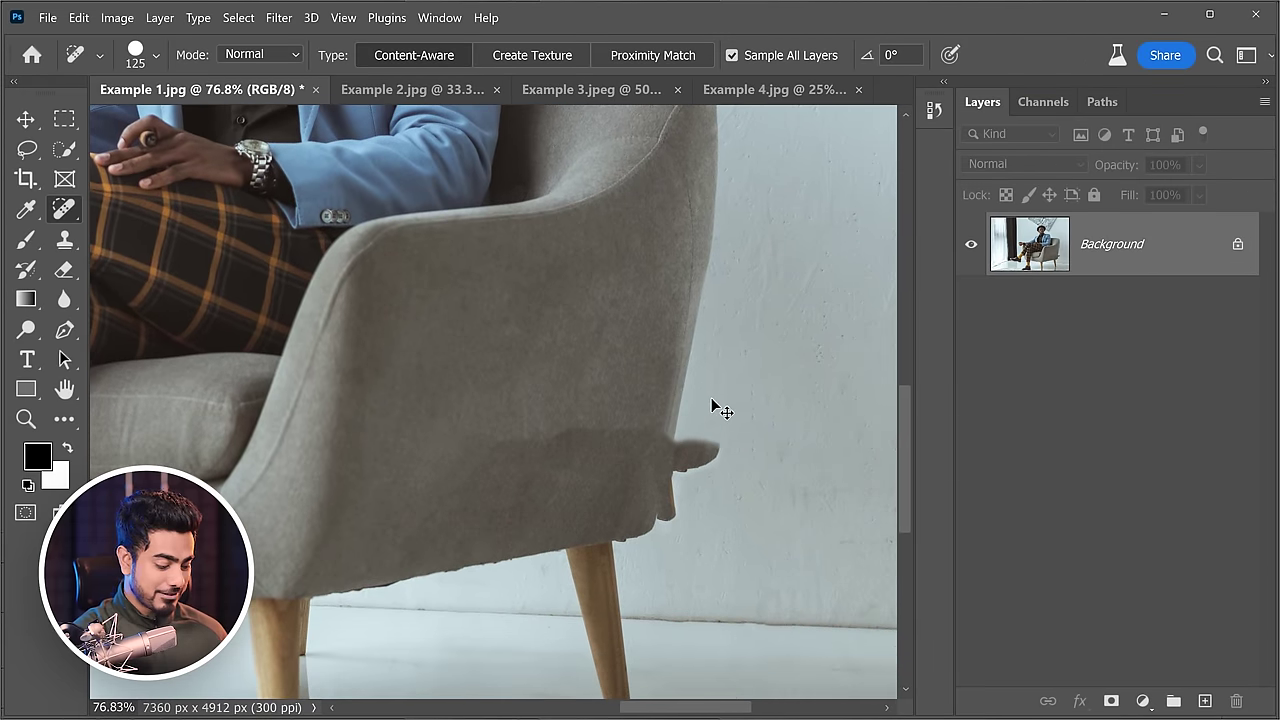
pyautogui.hotkey('ctrl', '0')
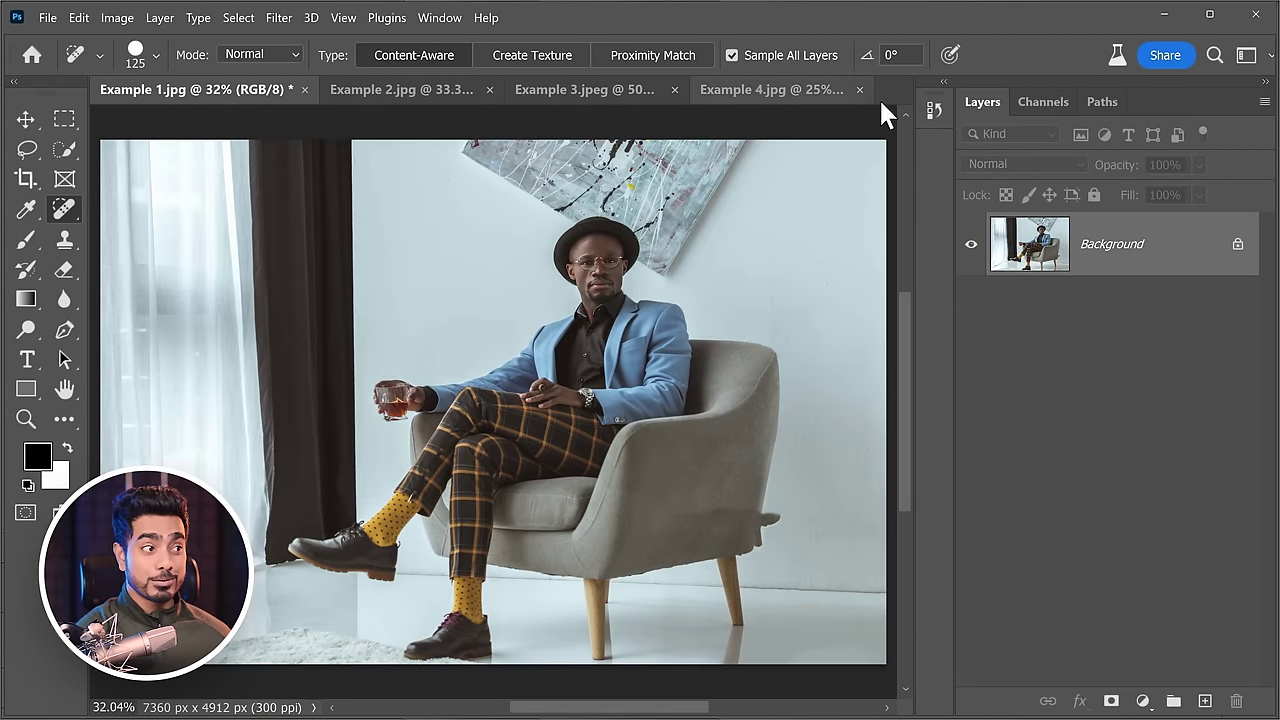
# Save the healed result as a history snapshot named Spot Healing.
pyautogui.click(933, 110)
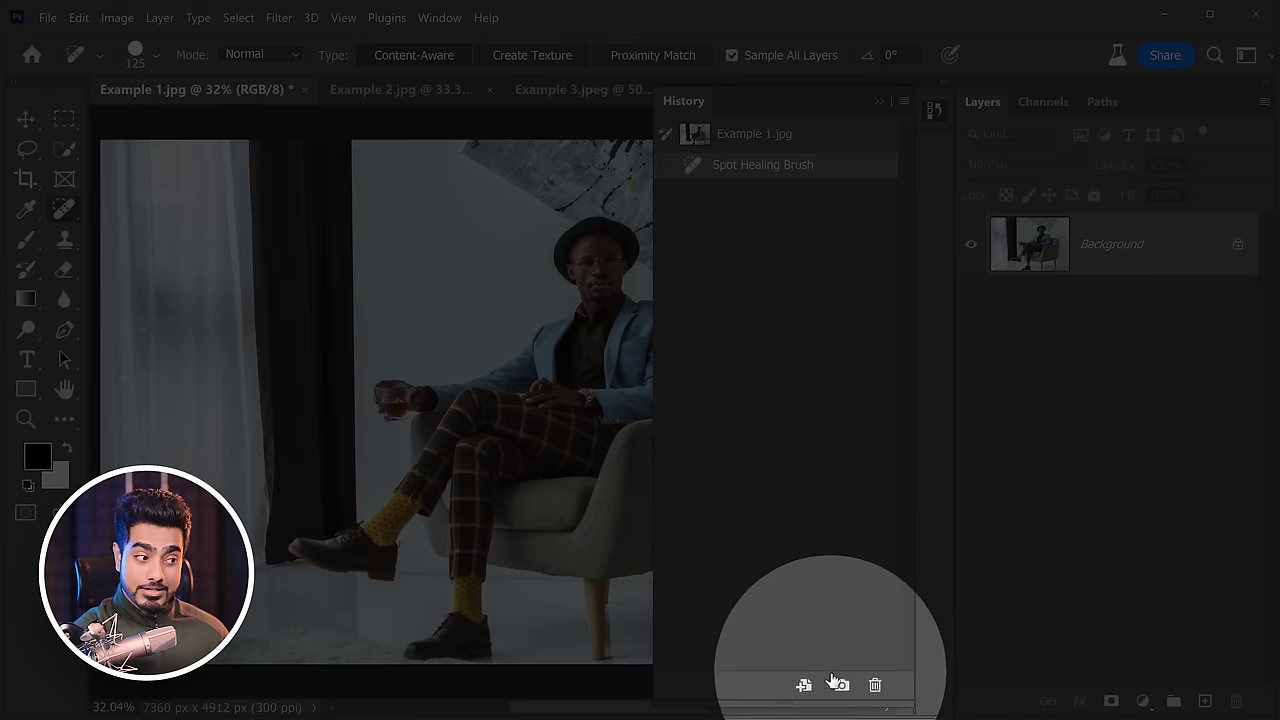
pyautogui.click(838, 684)
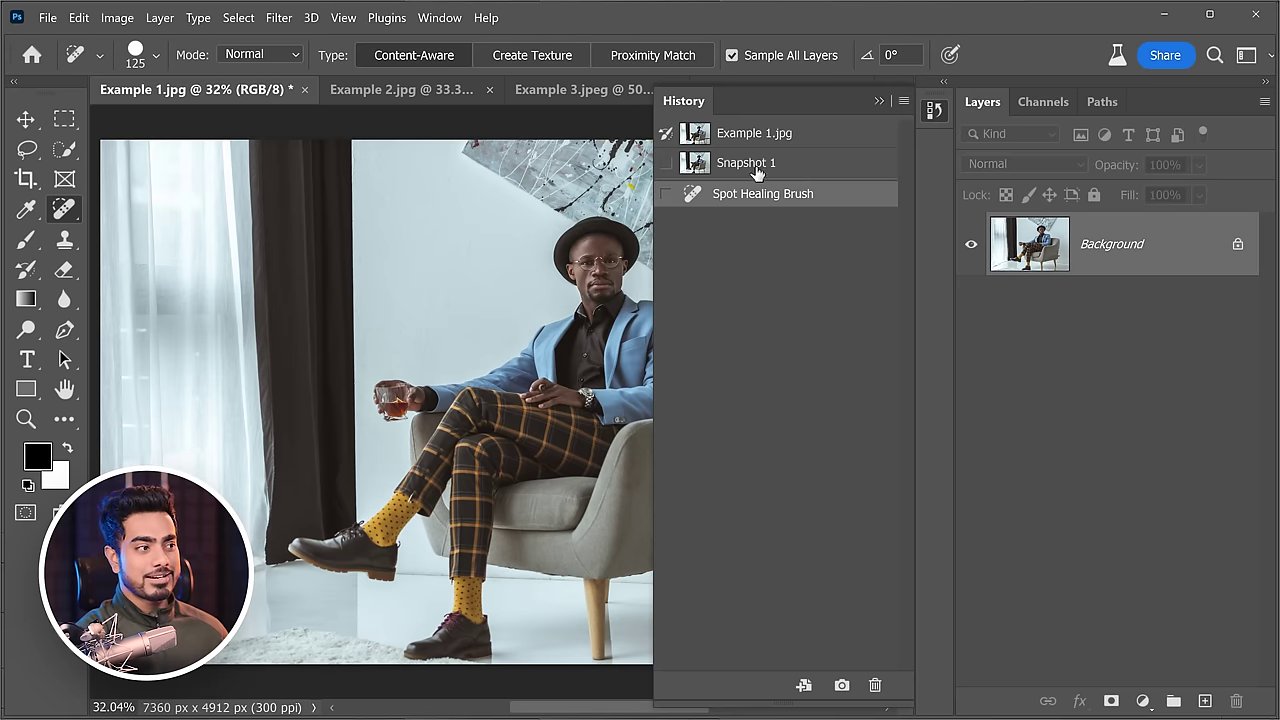
pyautogui.doubleClick(755, 163)
pyautogui.write('Spo')
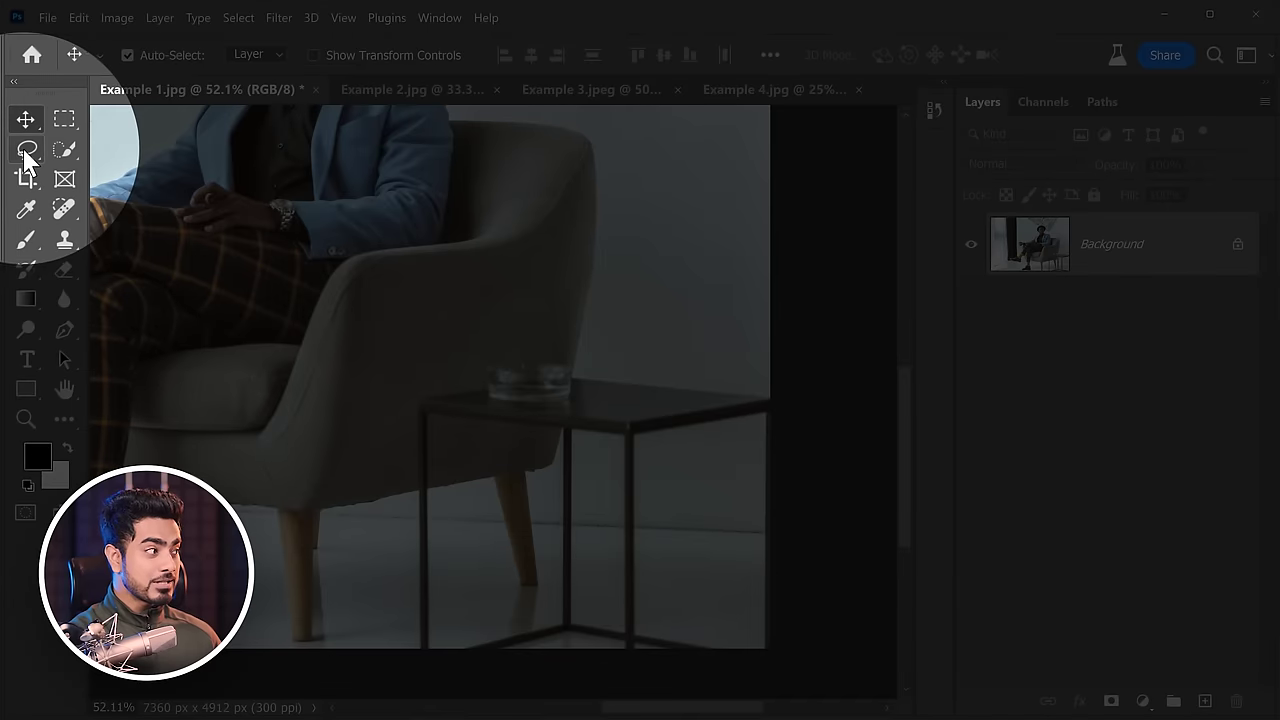
# Outline the side table and glass bowl with the Polygonal Lasso Tool, leaving out the gaps between the table legs.
pyautogui.rightClick(26, 148)
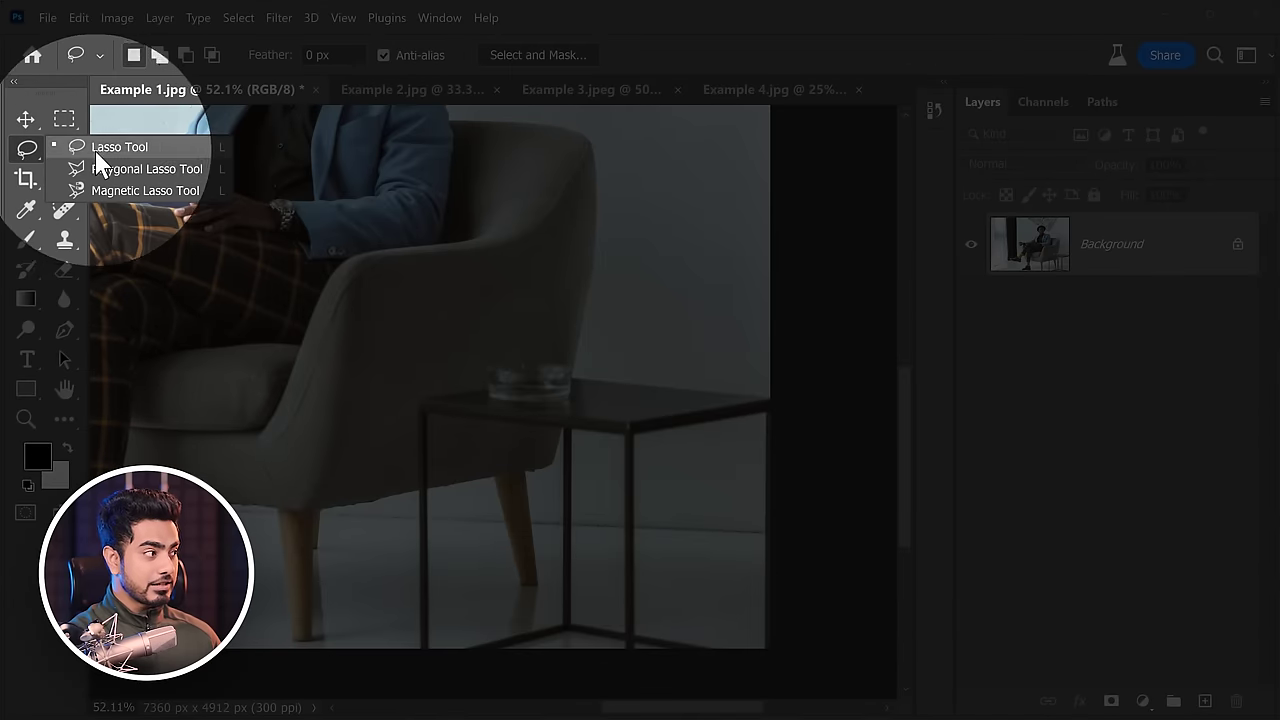
pyautogui.click(100, 170)
pyautogui.click(467, 392)
pyautogui.click(657, 443)
pyautogui.click(640, 430)
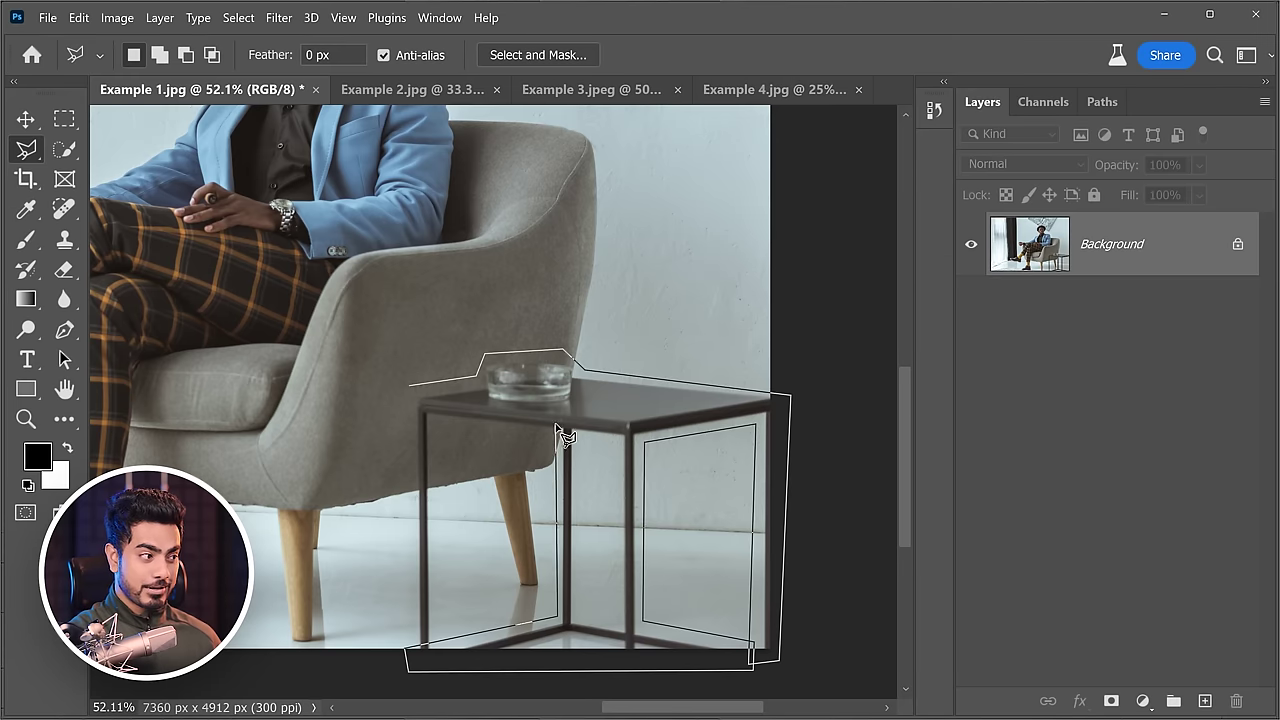
pyautogui.doubleClick(600, 451)
# Replace the selected side table using Content-Aware Fill with Auto sampling, and deselect.
pyautogui.click(79, 18)
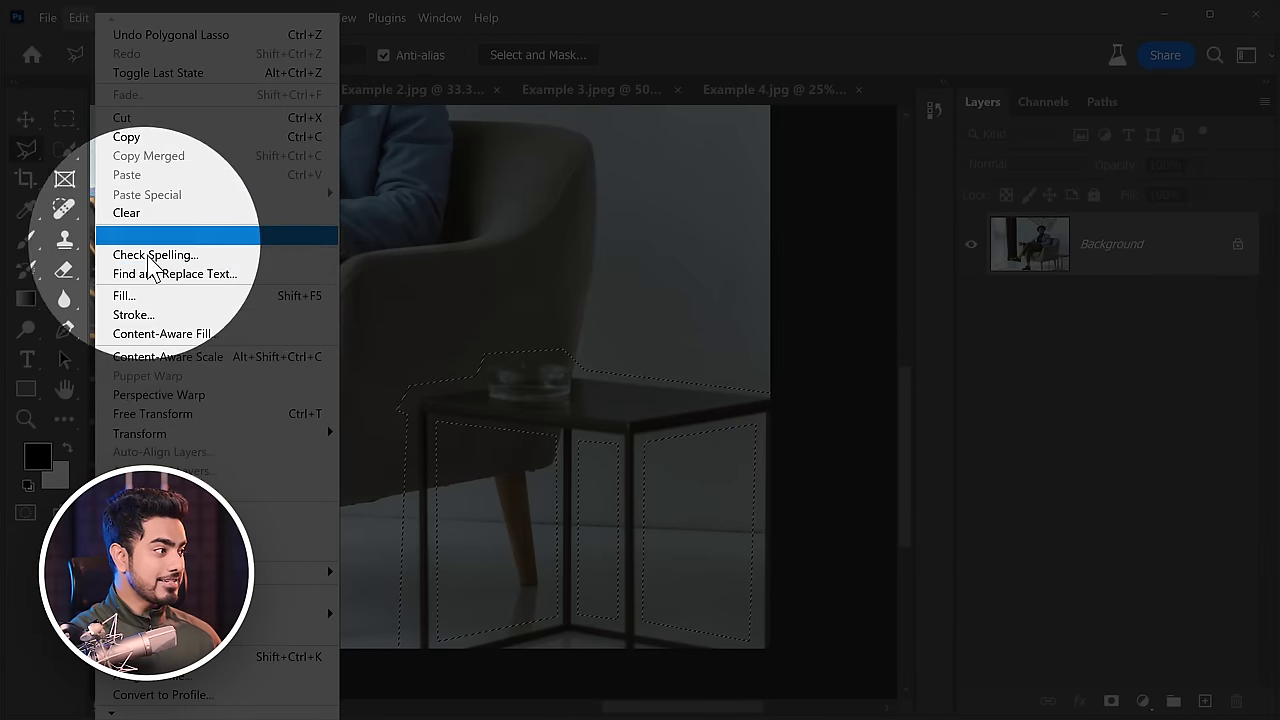
pyautogui.click(168, 338)
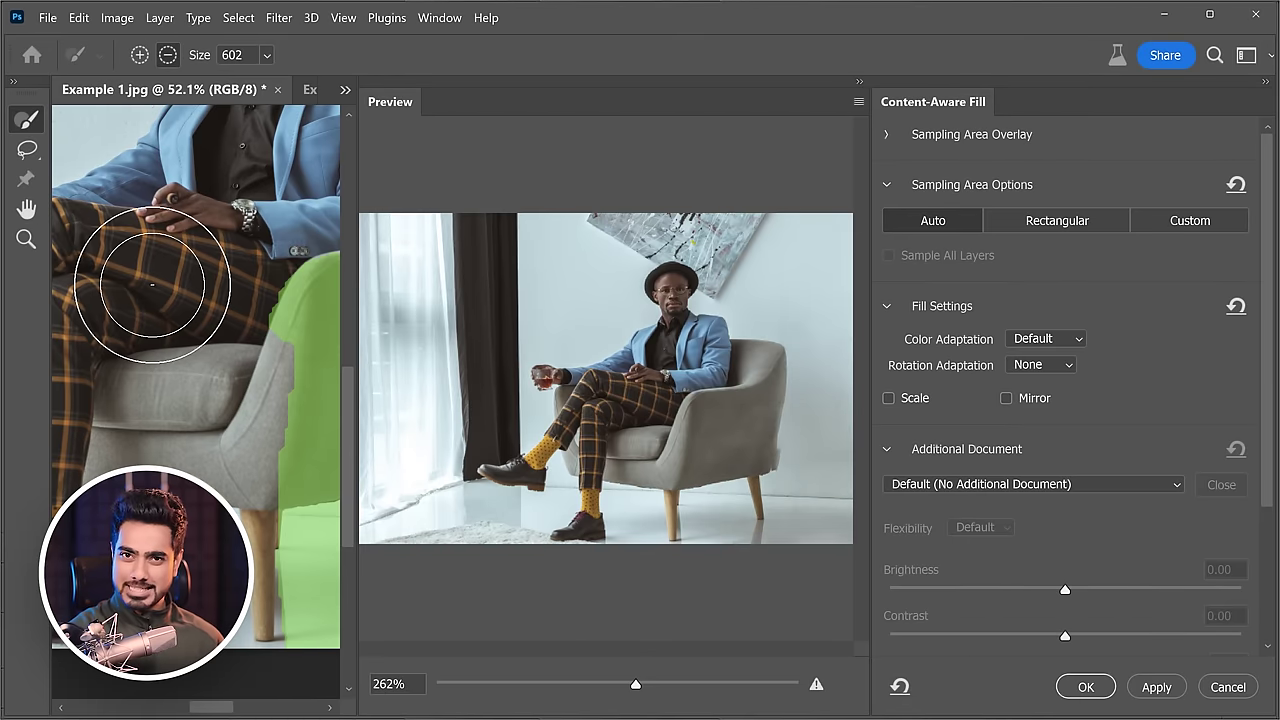
pyautogui.click(1088, 687)
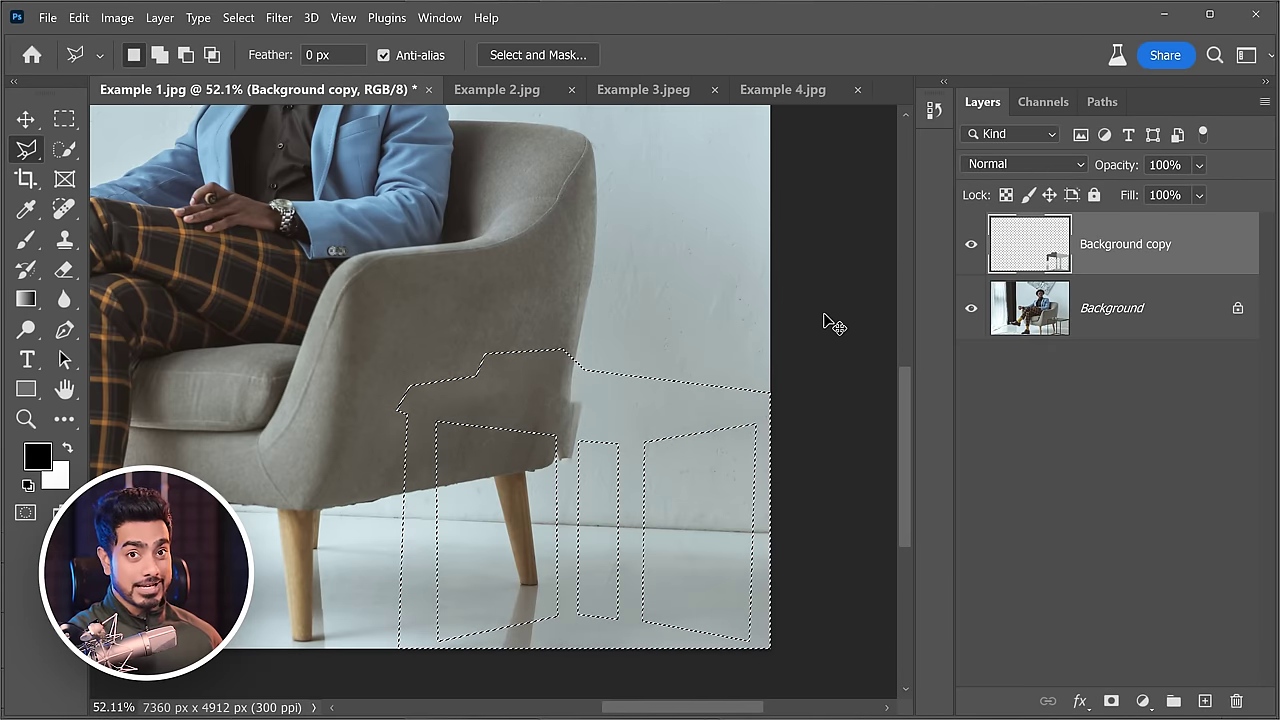
pyautogui.hotkey('ctrl', 'd')
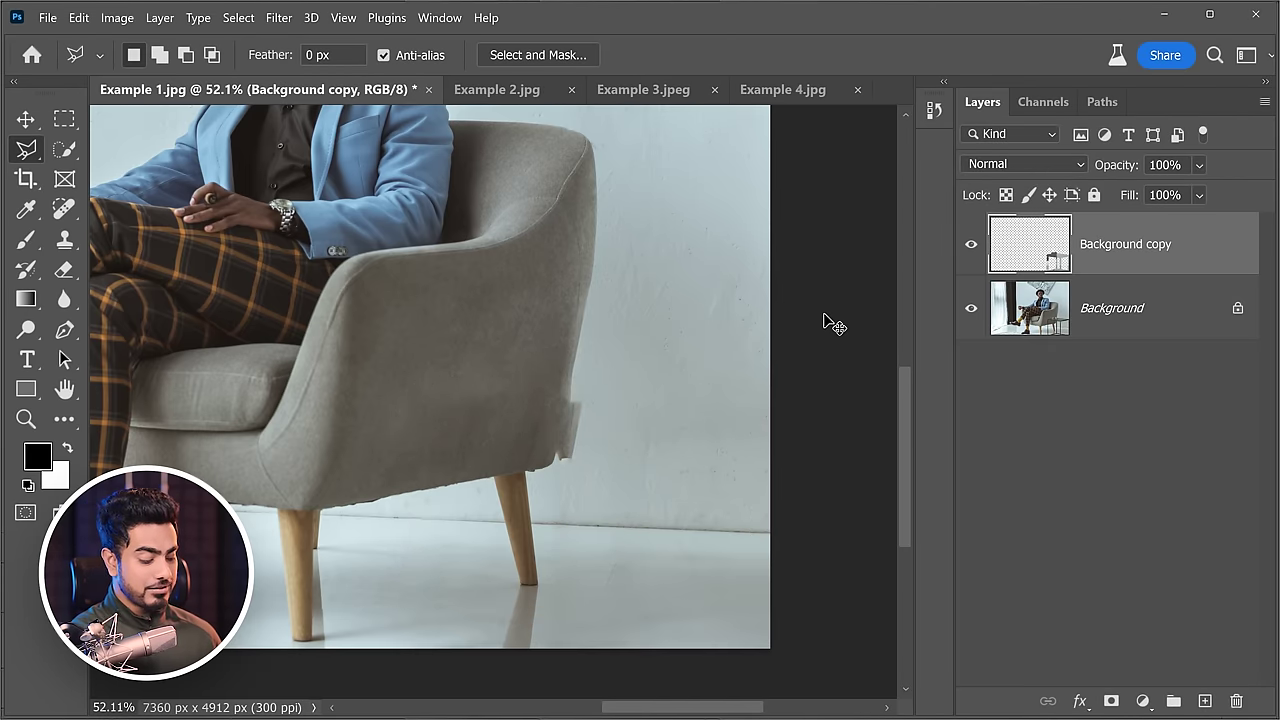
pyautogui.hotkey('ctrl', '0')
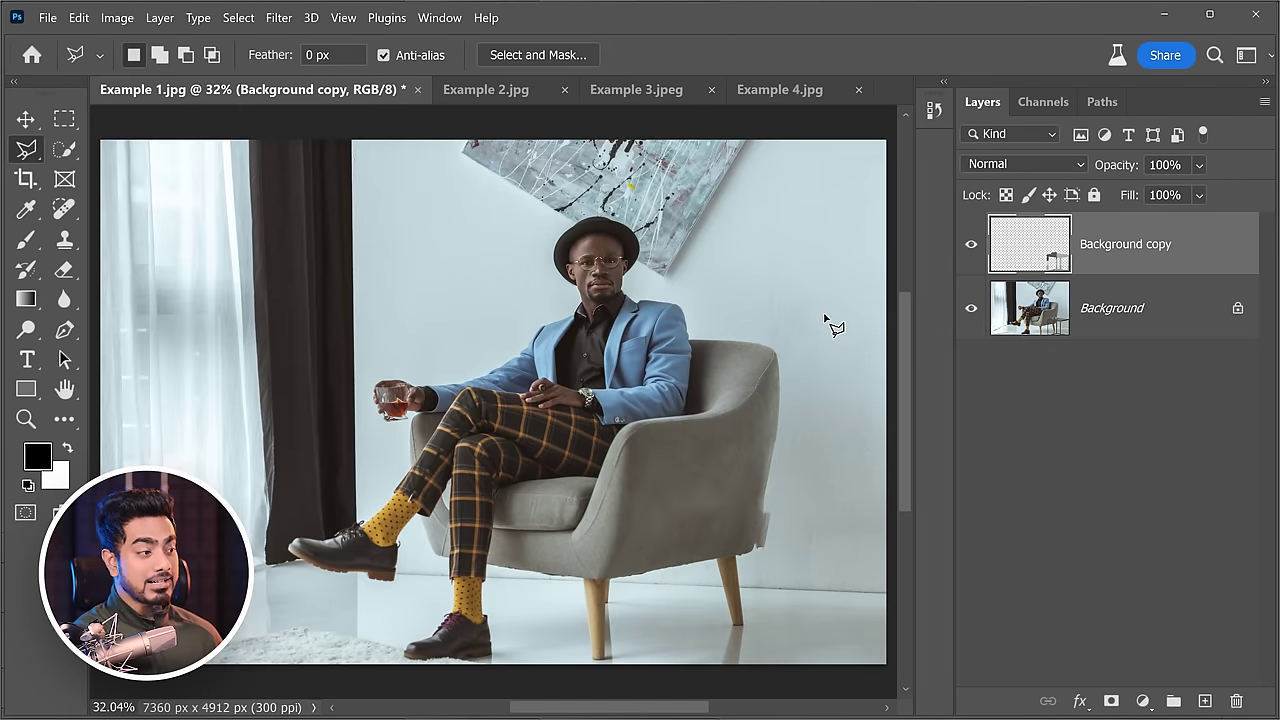
# Save the result as a history snapshot named Content-Aware Fill, and revert the photo to the original Example 1.jpg state.
pyautogui.click(933, 111)
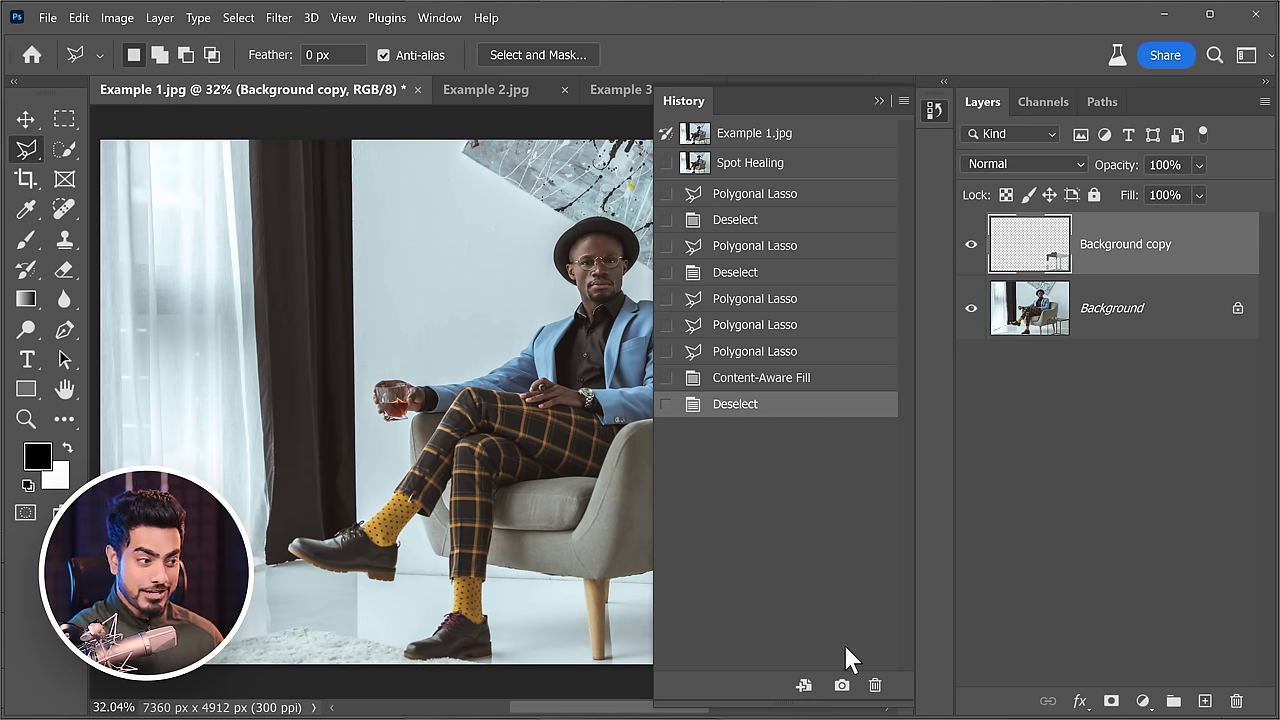
pyautogui.click(842, 685)
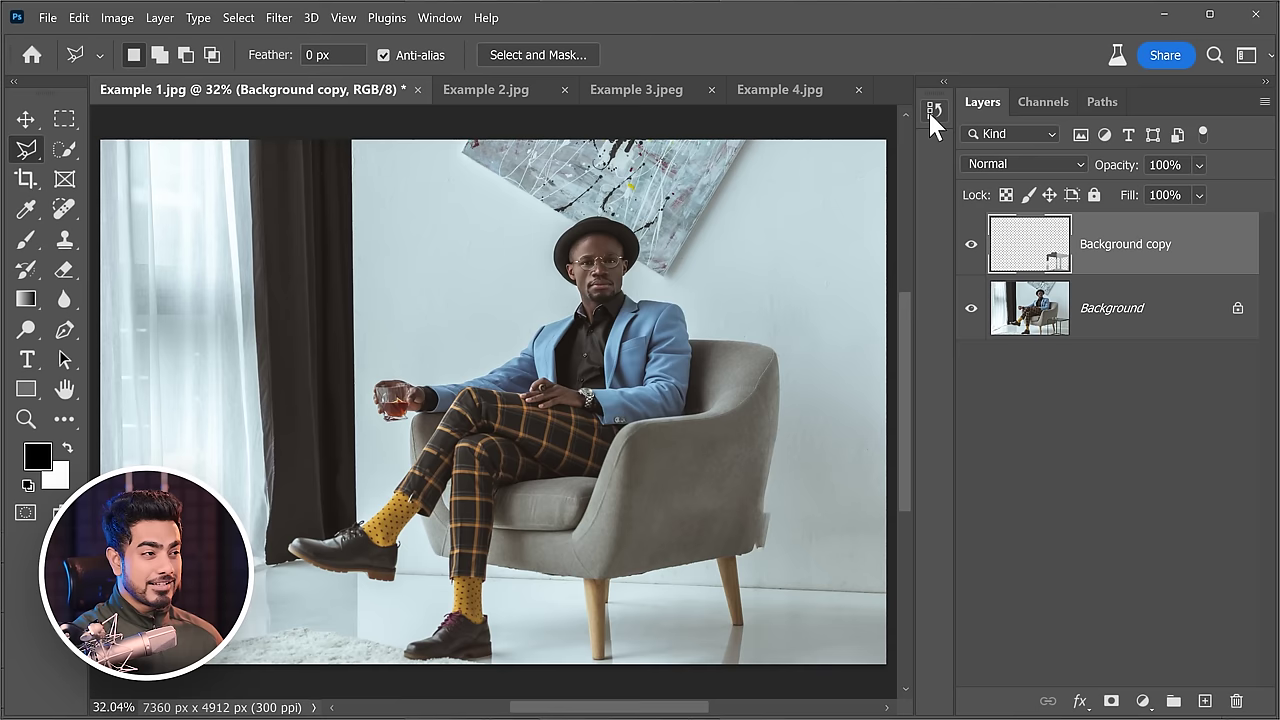
pyautogui.click(932, 114)
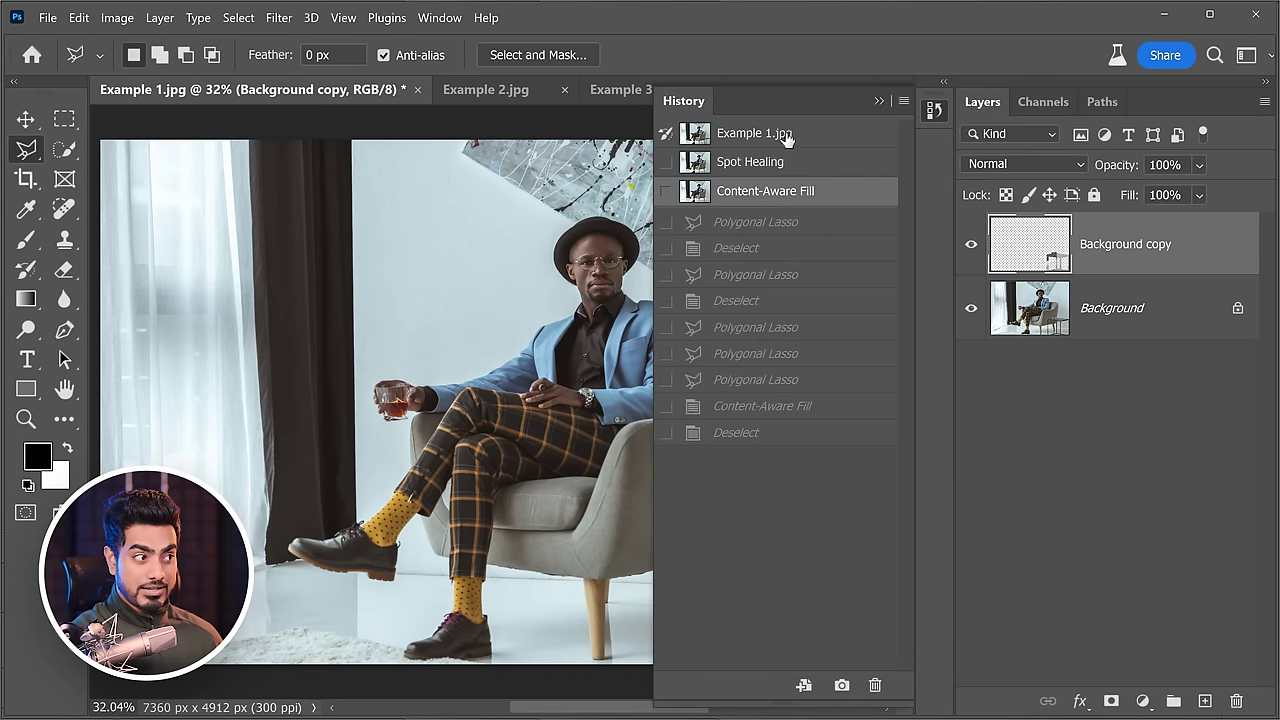
pyautogui.click(790, 140)
pyautogui.click(879, 101)
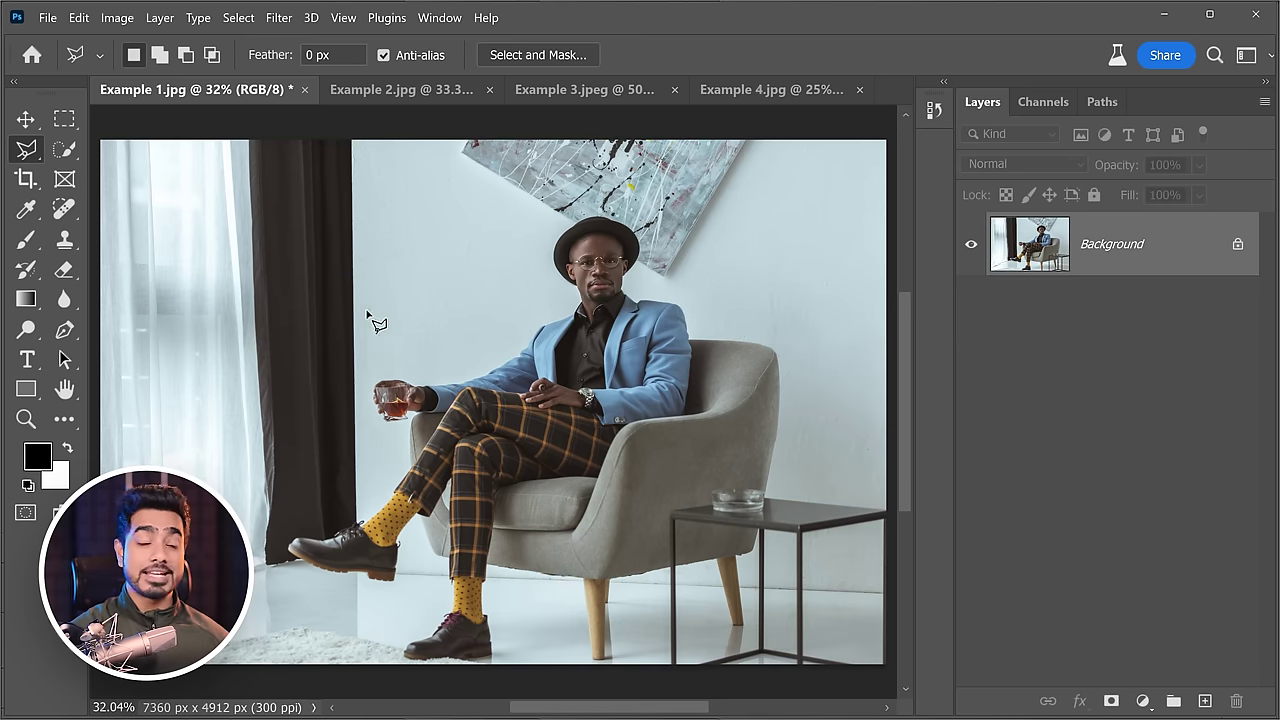
# Paint over the side table and glass bowl with the Remove Tool at size 200 to erase them.
pyautogui.click(65, 222)
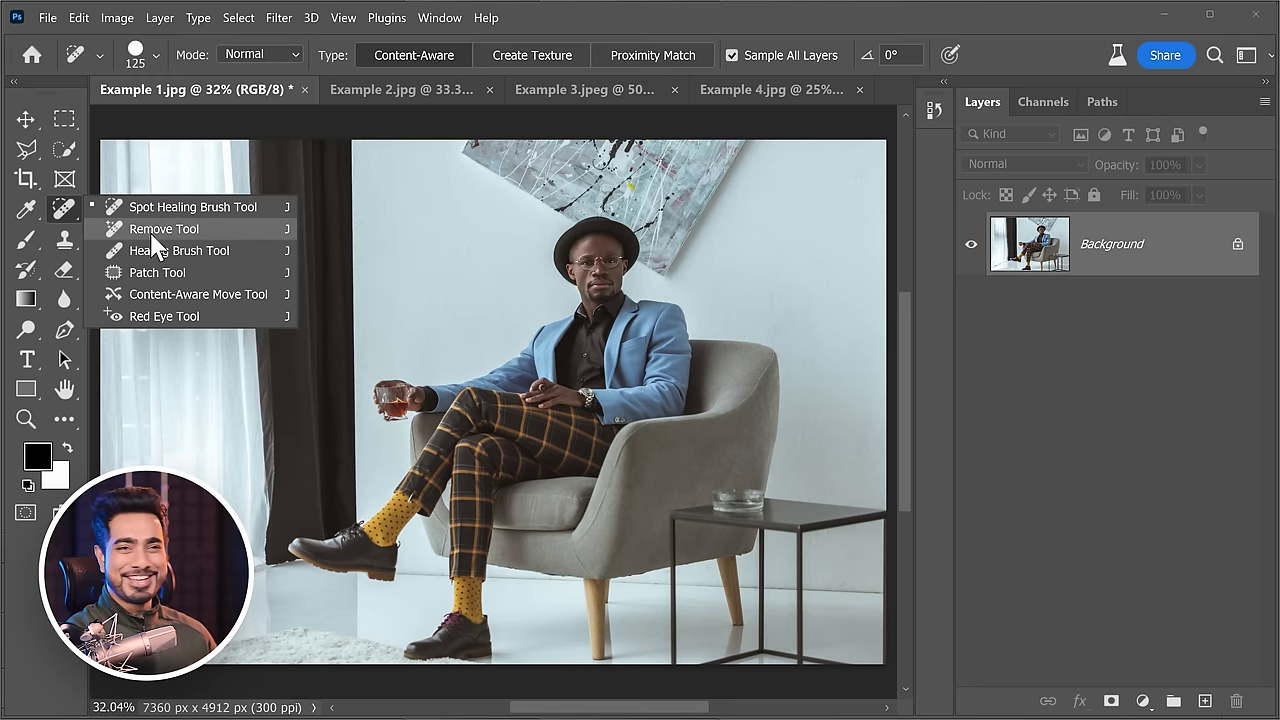
pyautogui.click(160, 229)
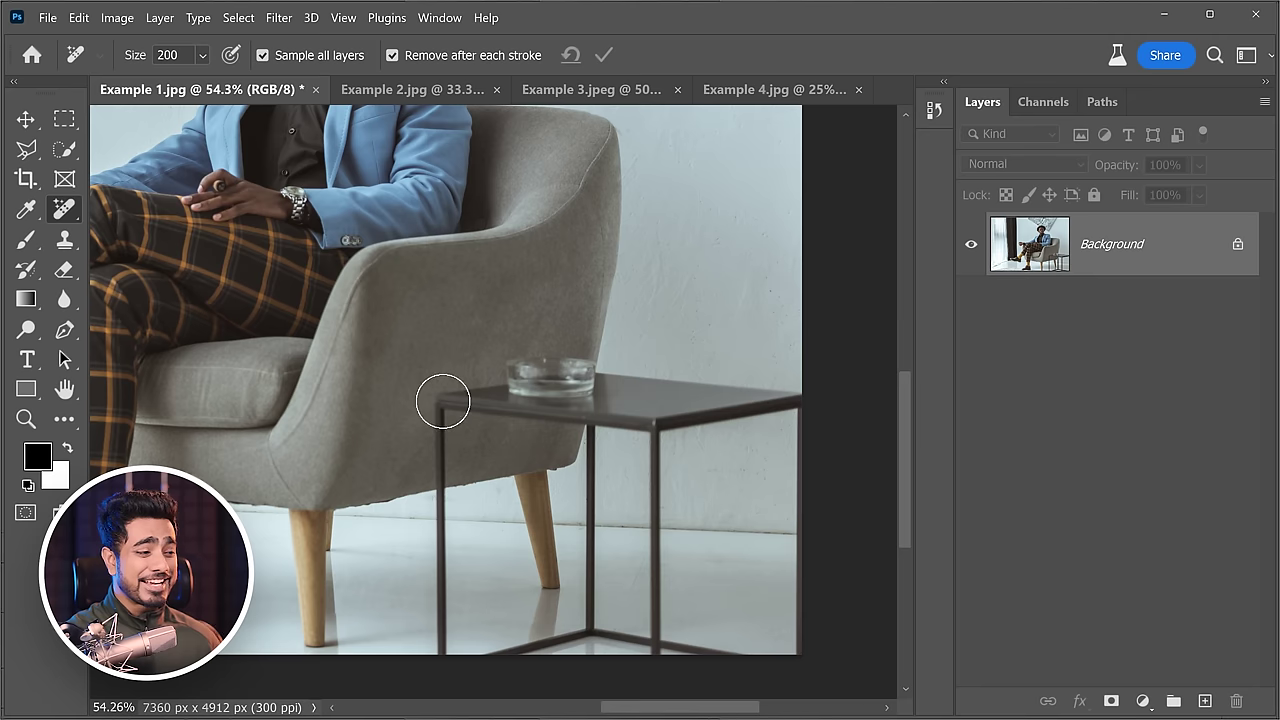
pyautogui.moveTo(443, 400)
pyautogui.mouseDown()
pyautogui.moveTo(586, 375)
pyautogui.moveTo(699, 409)
pyautogui.moveTo(635, 421)
pyautogui.moveTo(798, 483)
pyautogui.moveTo(710, 660)
pyautogui.moveTo(479, 676)
pyautogui.moveTo(443, 538)
pyautogui.moveTo(601, 418)
pyautogui.moveTo(656, 421)
pyautogui.mouseUp()
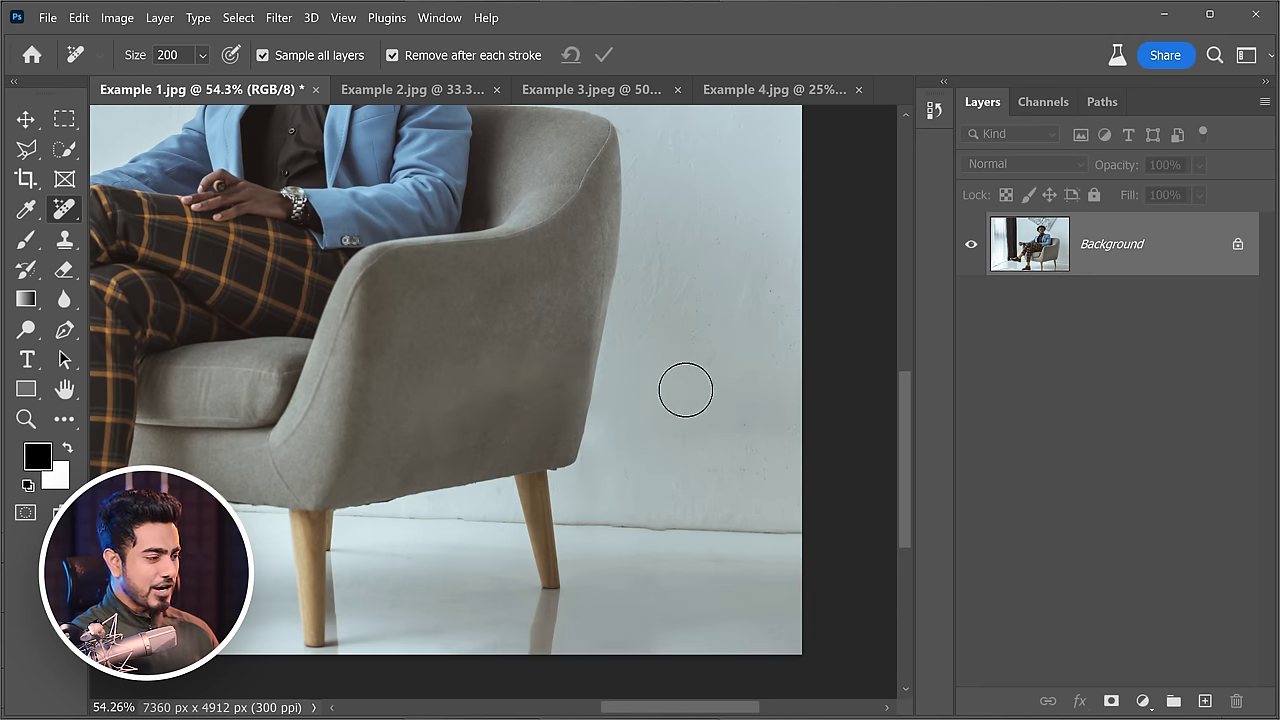
pyautogui.scroll(-3, 686, 390)
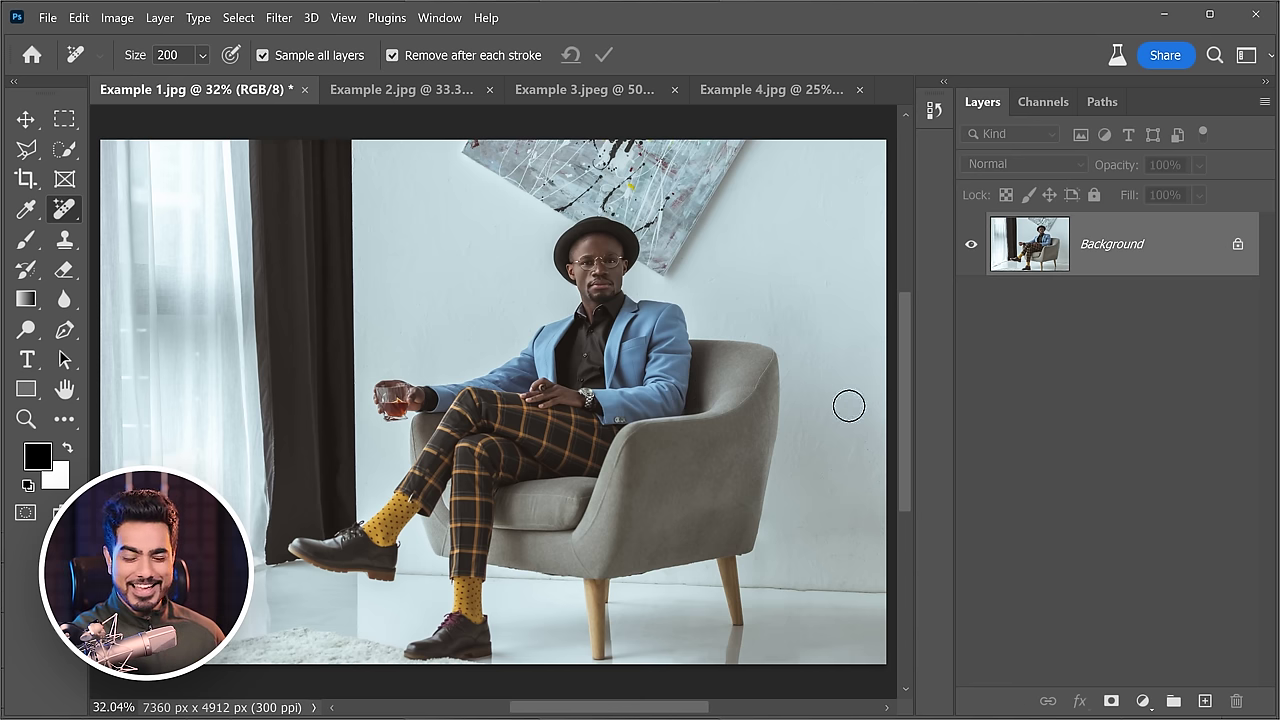
# Clean up the edge of the rear chair leg's reflection on the floor with the Remove Tool.
pyautogui.scroll(6, 755, 635)
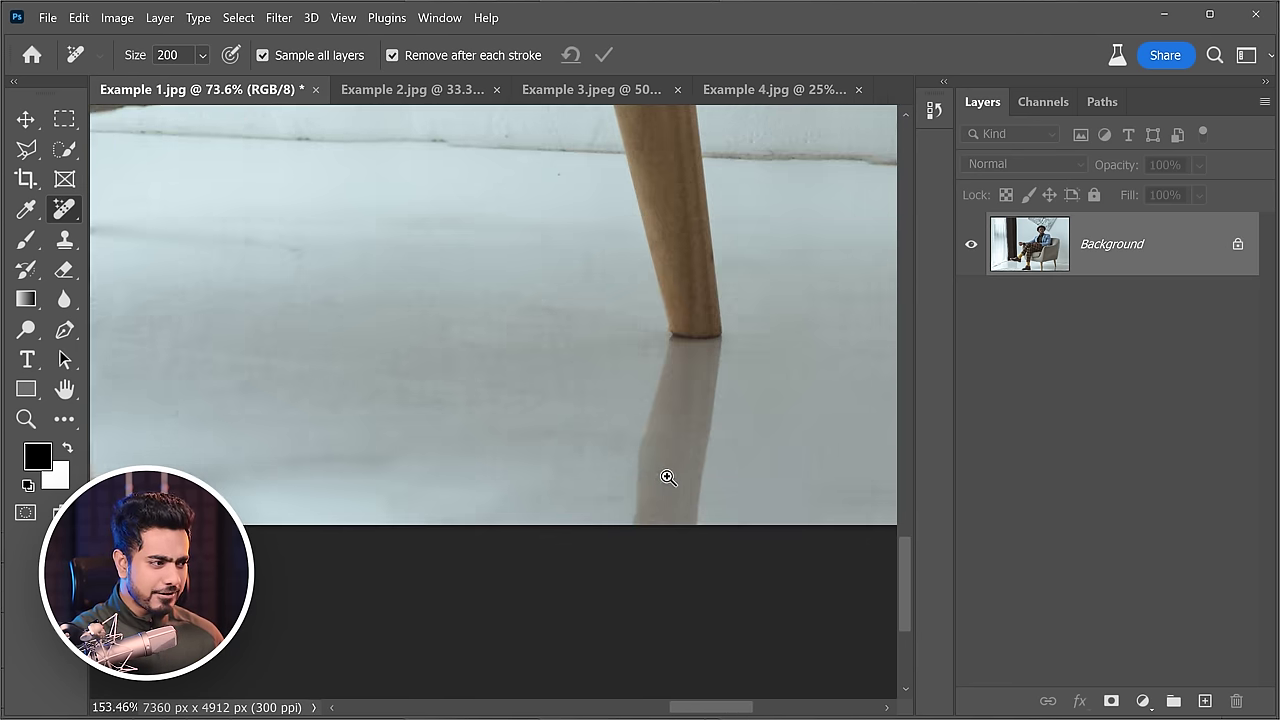
pyautogui.moveTo(623, 495)
pyautogui.mouseDown()
pyautogui.moveTo(623, 458)
pyautogui.moveTo(625, 469)
pyautogui.mouseUp()
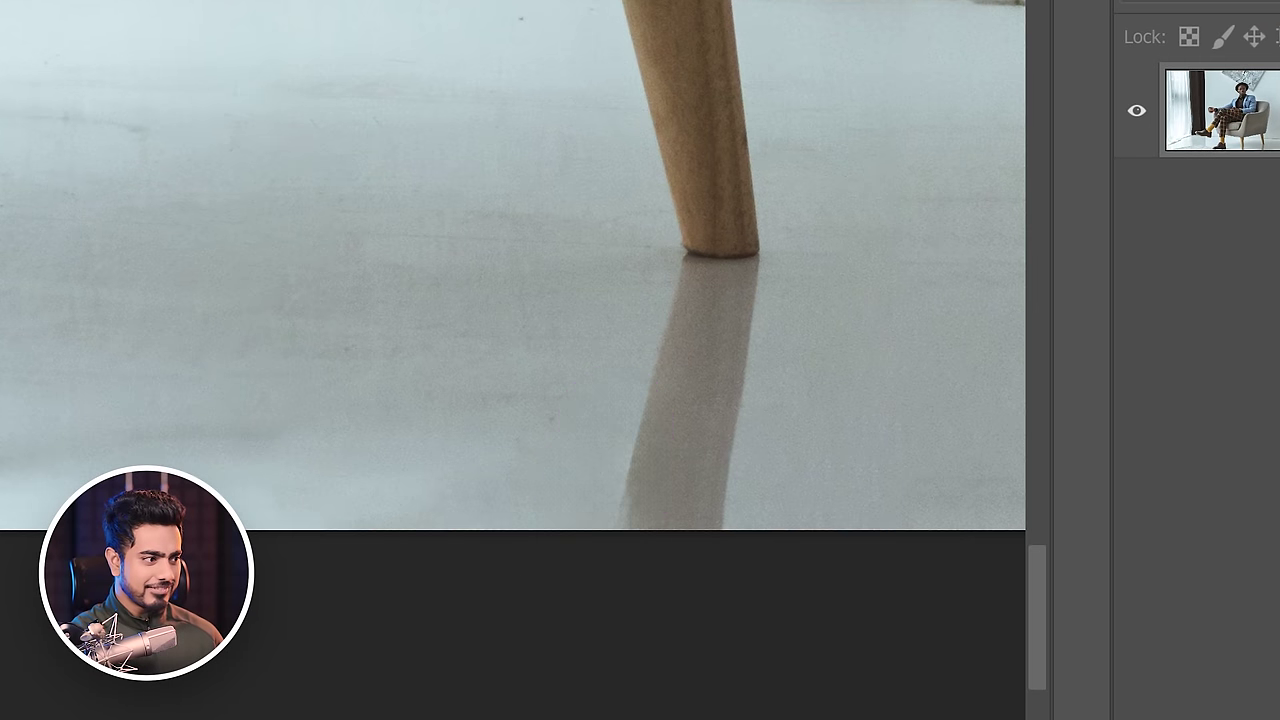
pyautogui.click(603, 515)
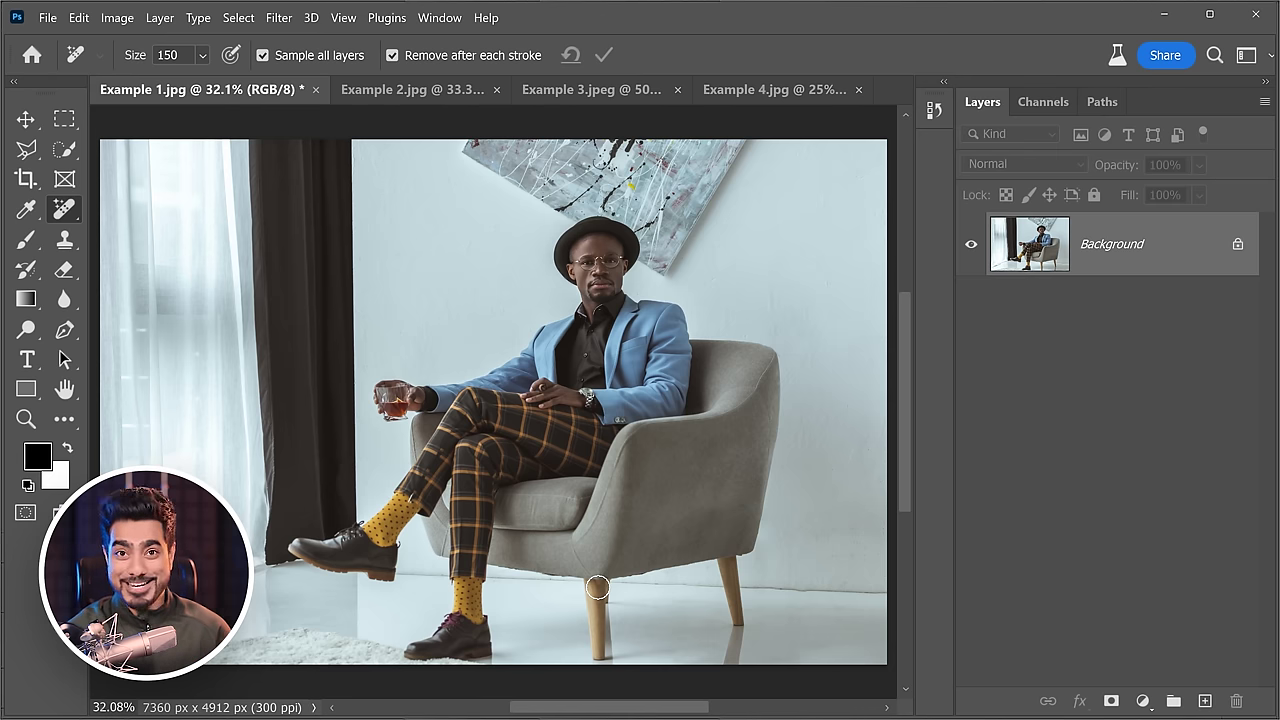
# Save the cleaned-up photo as a history snapshot named Remove Tool.
pyautogui.click(933, 112)
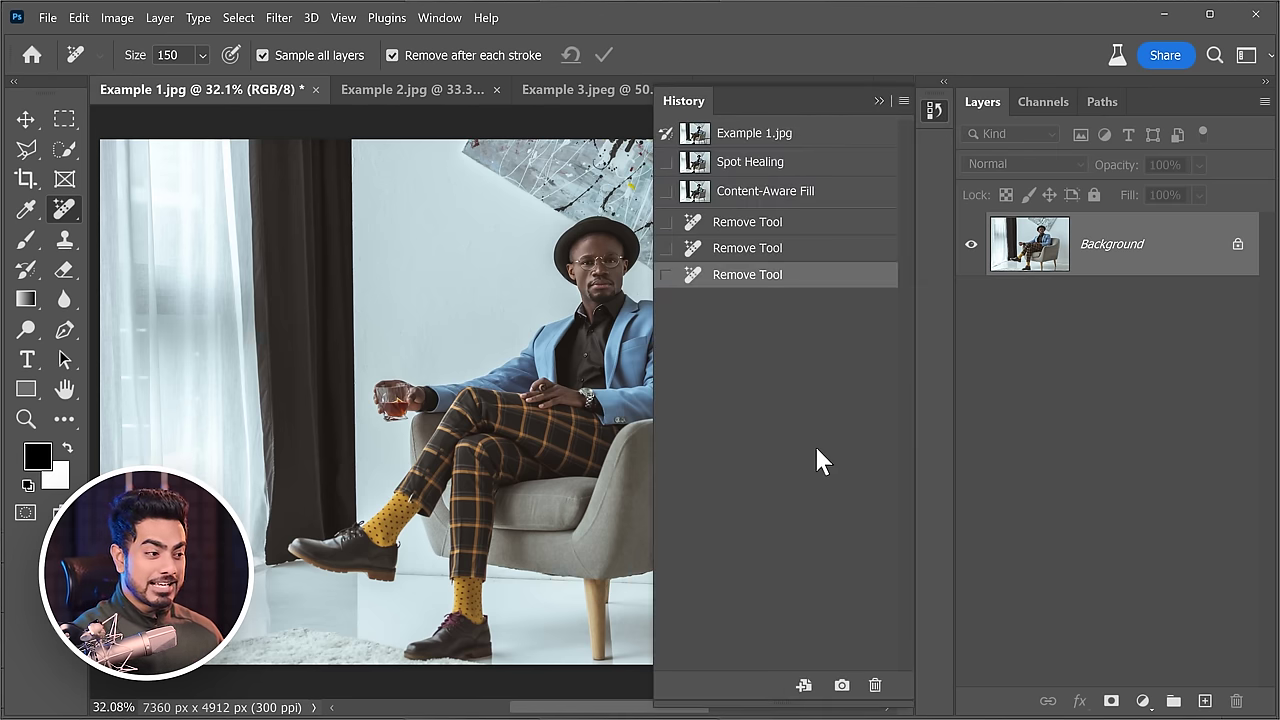
pyautogui.click(841, 686)
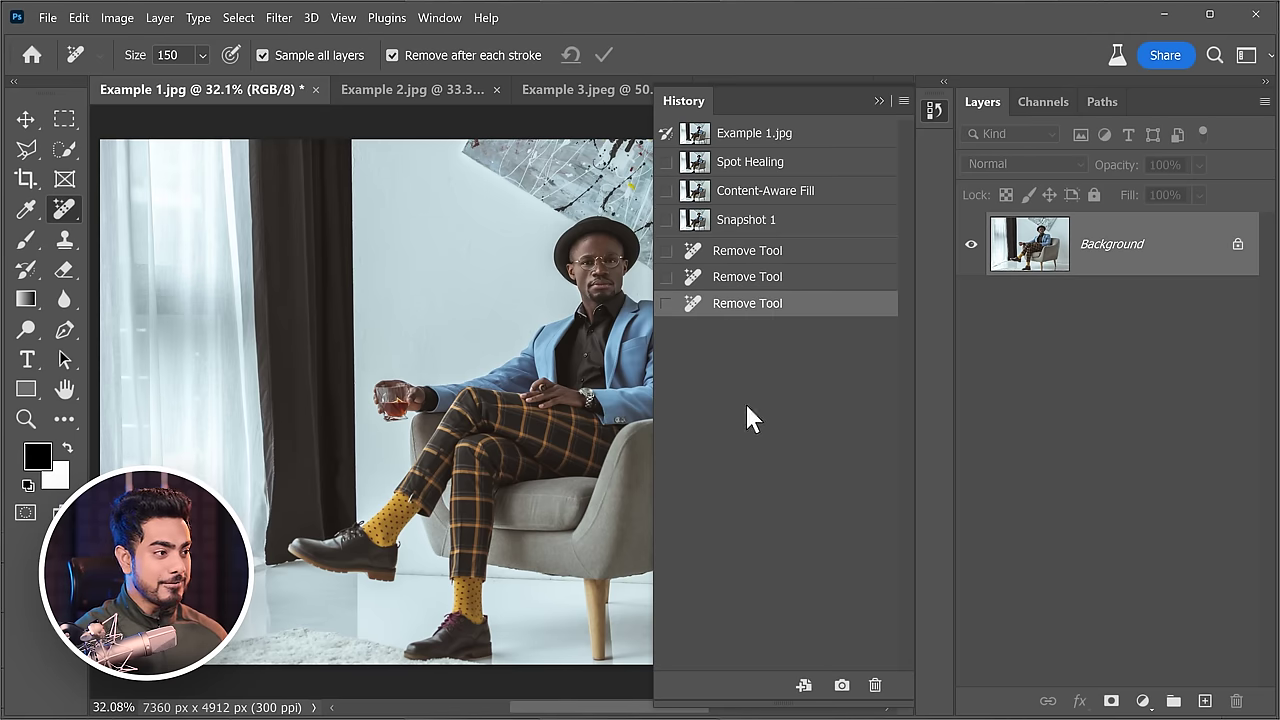
pyautogui.doubleClick(740, 220)
pyautogui.write('Re')
pyautogui.write('move Tool')
pyautogui.press('Return')
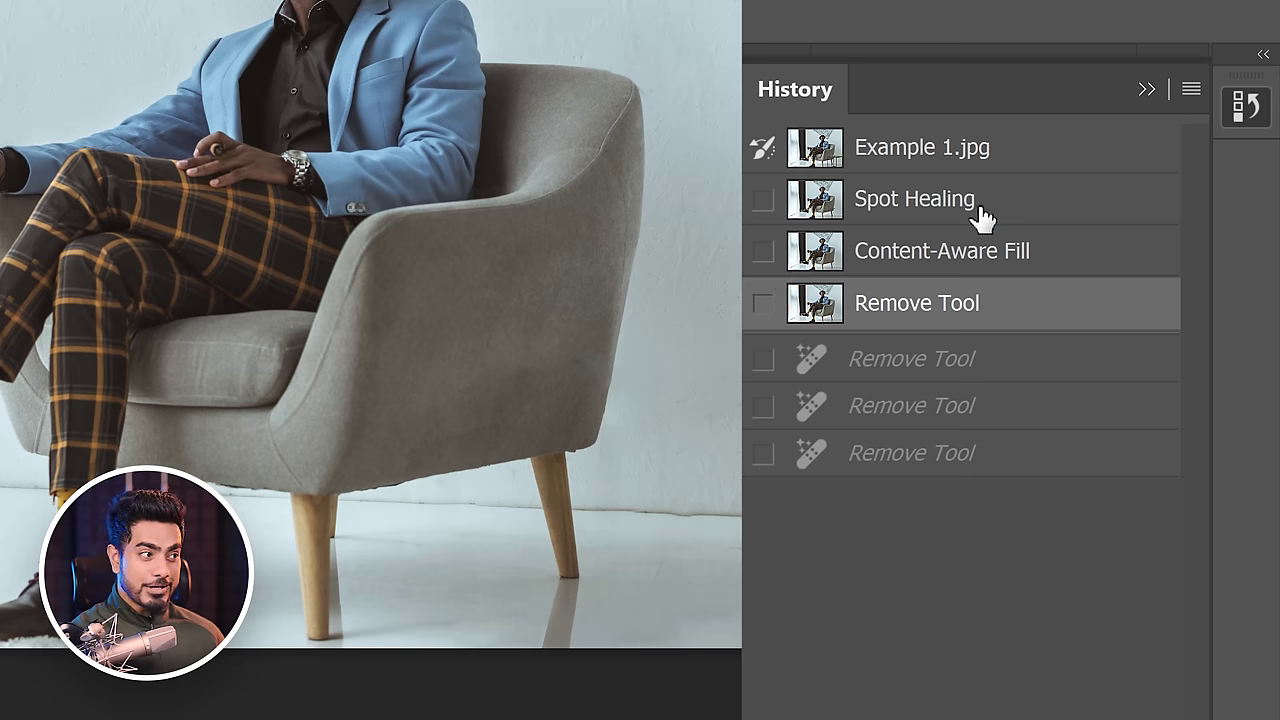
# Compare the Spot Healing, Content-Aware Fill and Remove Tool snapshots, ending on the Remove Tool version.
pyautogui.click(990, 212)
pyautogui.click(978, 265)
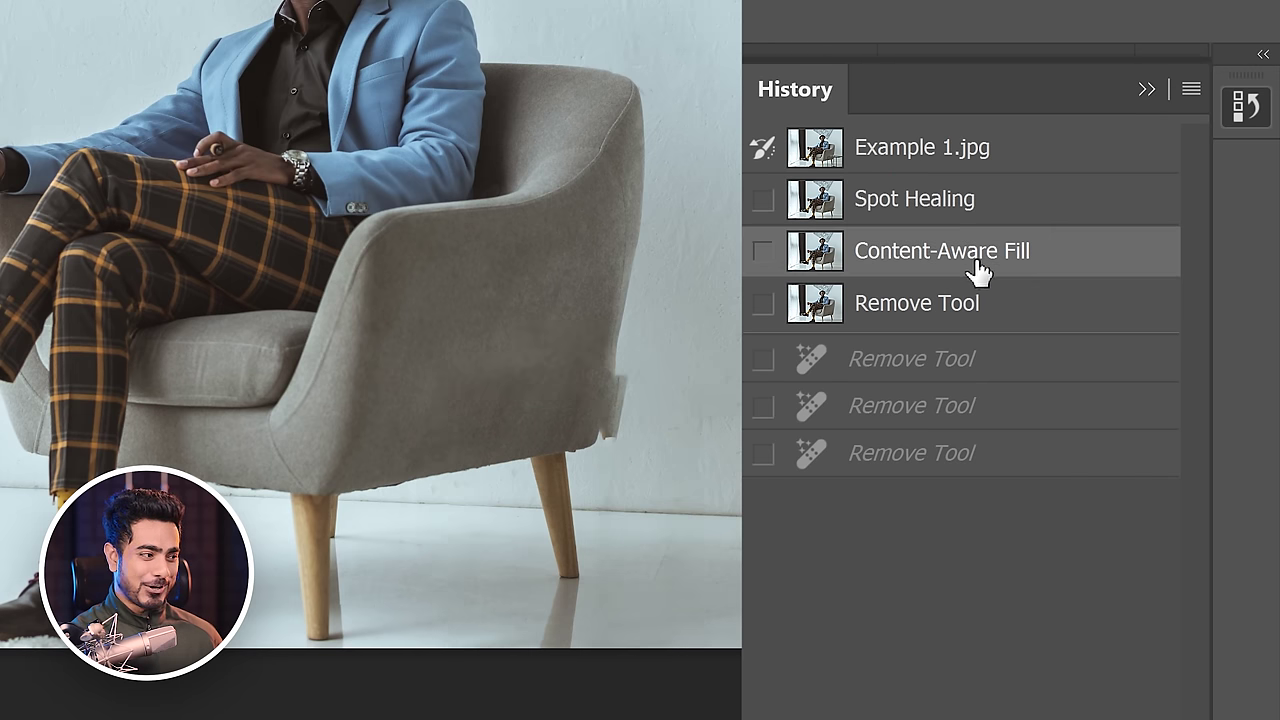
pyautogui.click(946, 320)
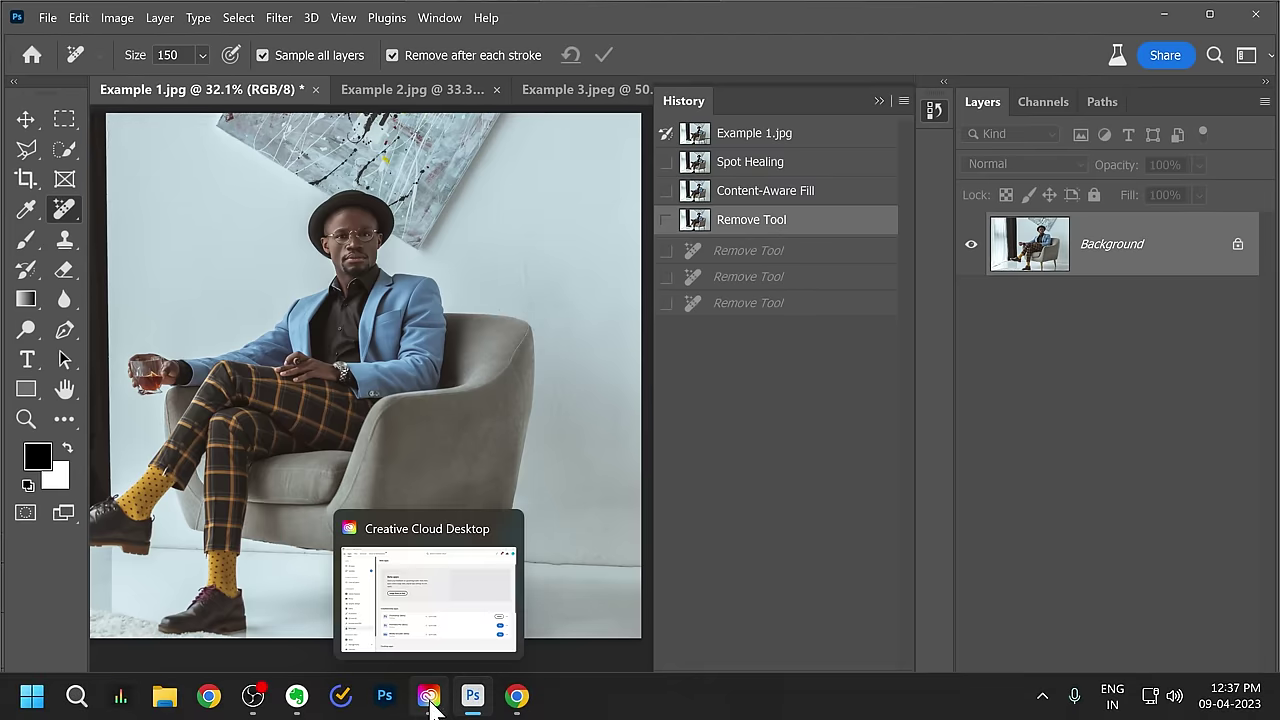
# Switch to the Creative Cloud Desktop app.
pyautogui.click(430, 700)
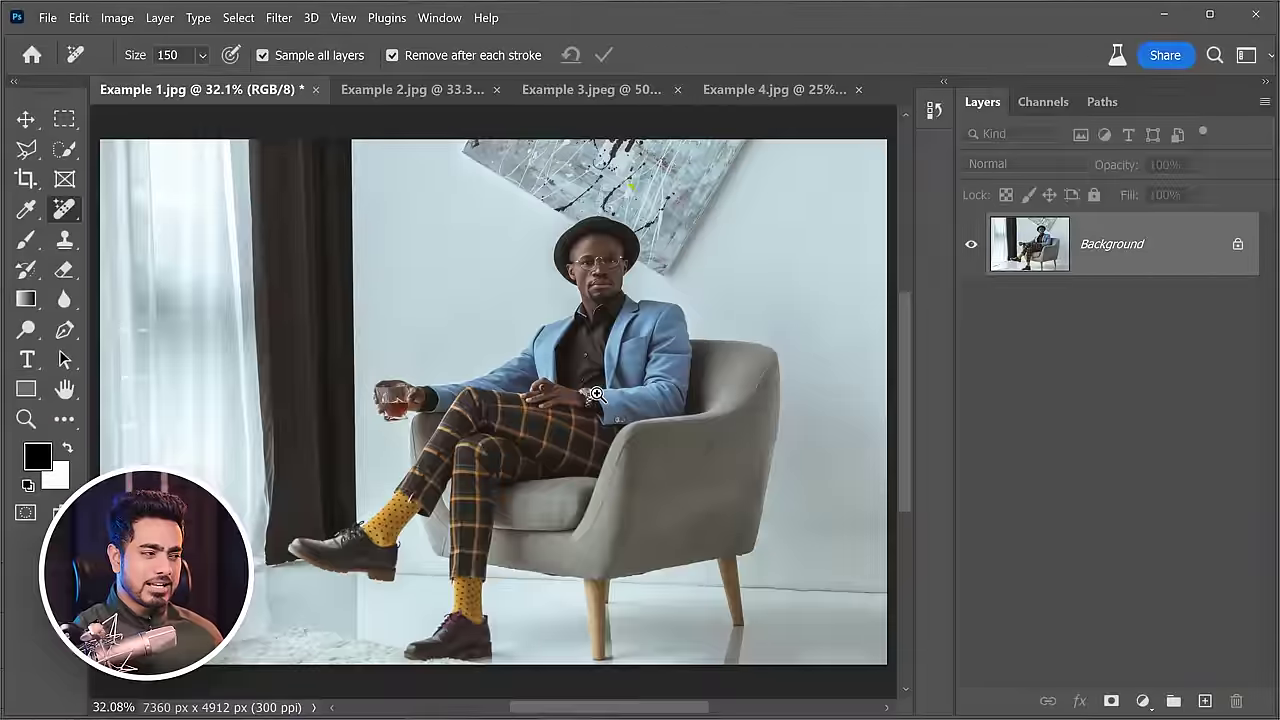
# Erase the man's wristwatch with the Remove Tool at brush size 30.
pyautogui.scroll(10, 639, 397)
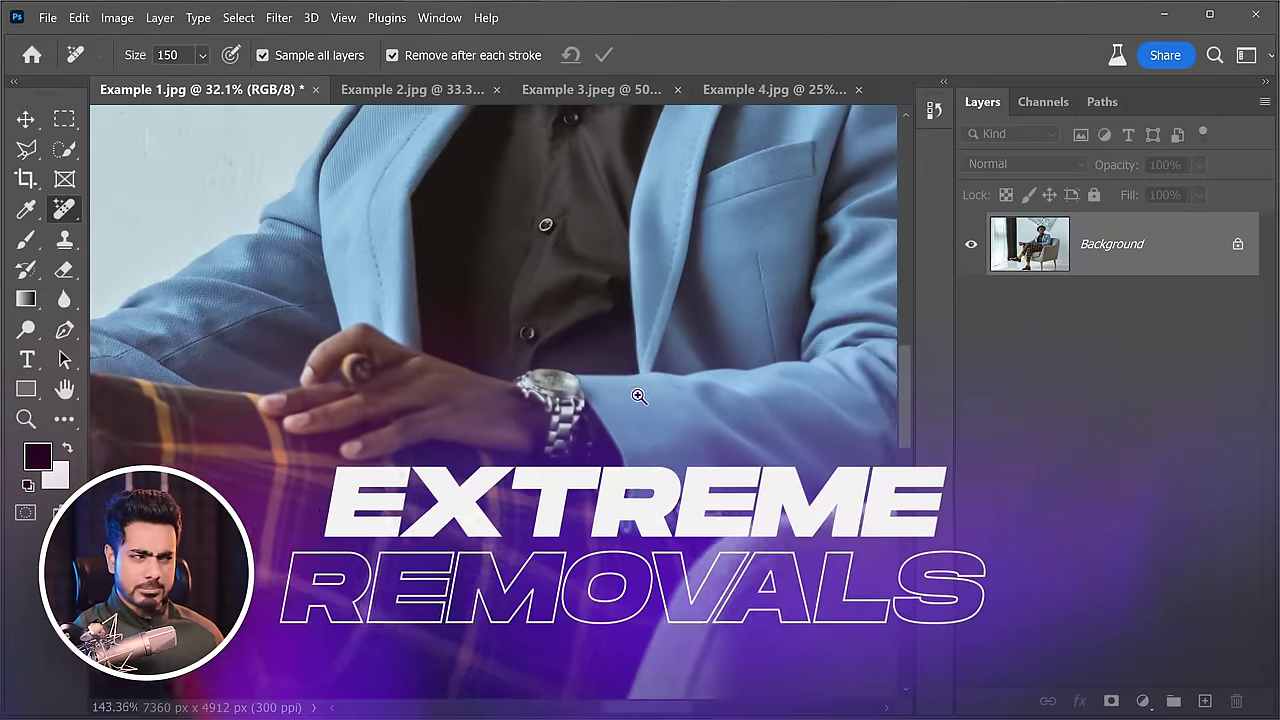
pyautogui.moveTo(594, 374); pyautogui.dragTo(564, 404)
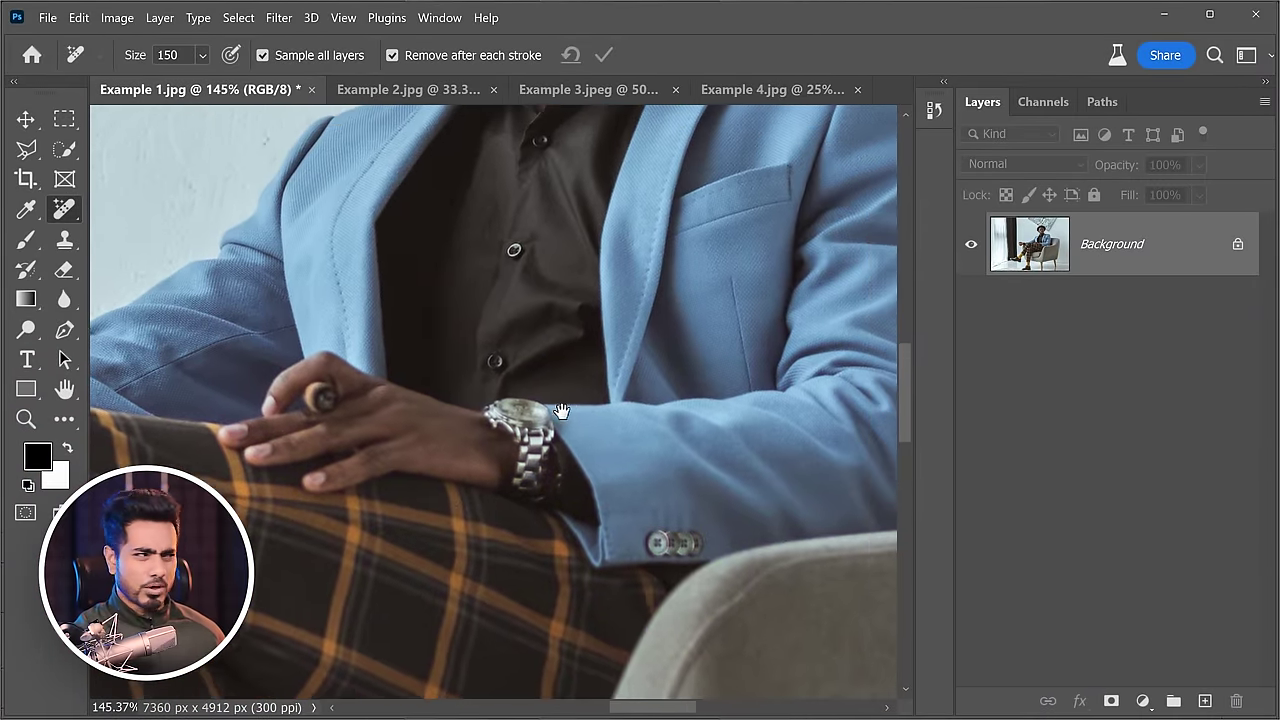
pyautogui.press('[')
pyautogui.press('[')
pyautogui.press('[')
pyautogui.press('[')
pyautogui.press('[')
pyautogui.press('[')
pyautogui.press('[')
pyautogui.press('[')
pyautogui.press('[')
pyautogui.press('[')
pyautogui.press('[')
pyautogui.moveTo(457, 404); pyautogui.dragTo(515, 402)
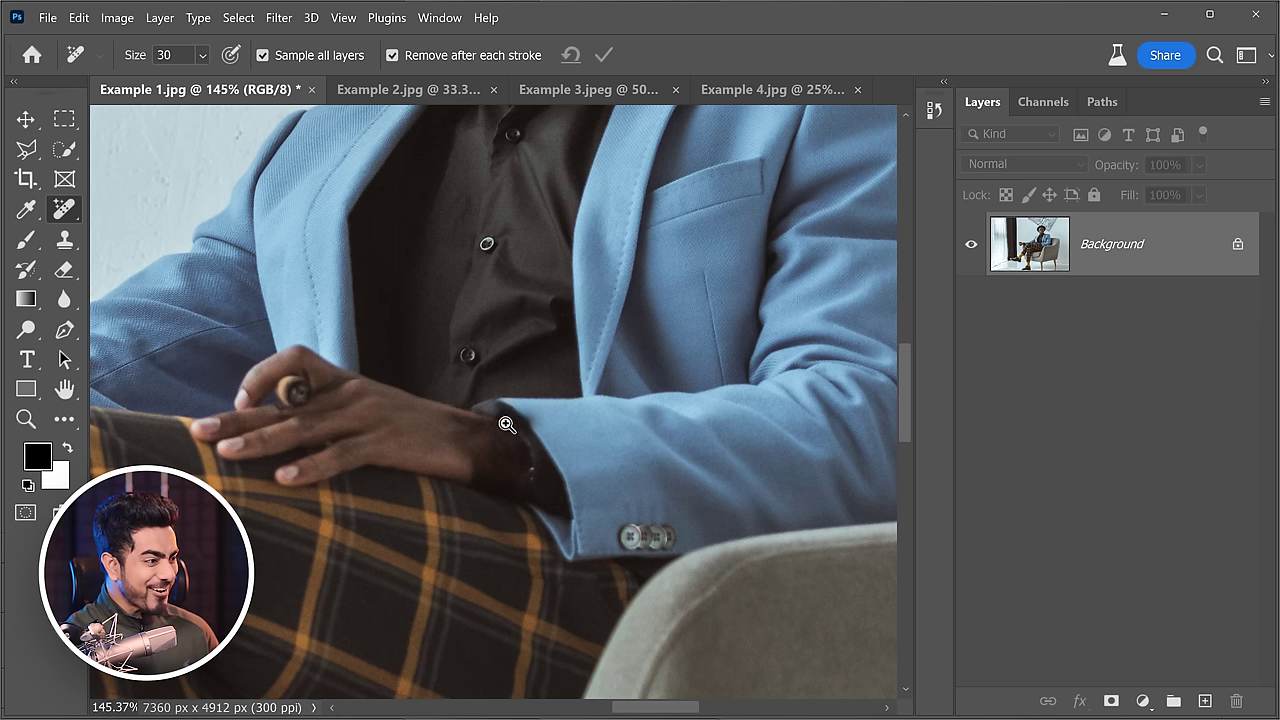
pyautogui.scroll(5, 507, 424)
pyautogui.scroll(-5, 569, 434)
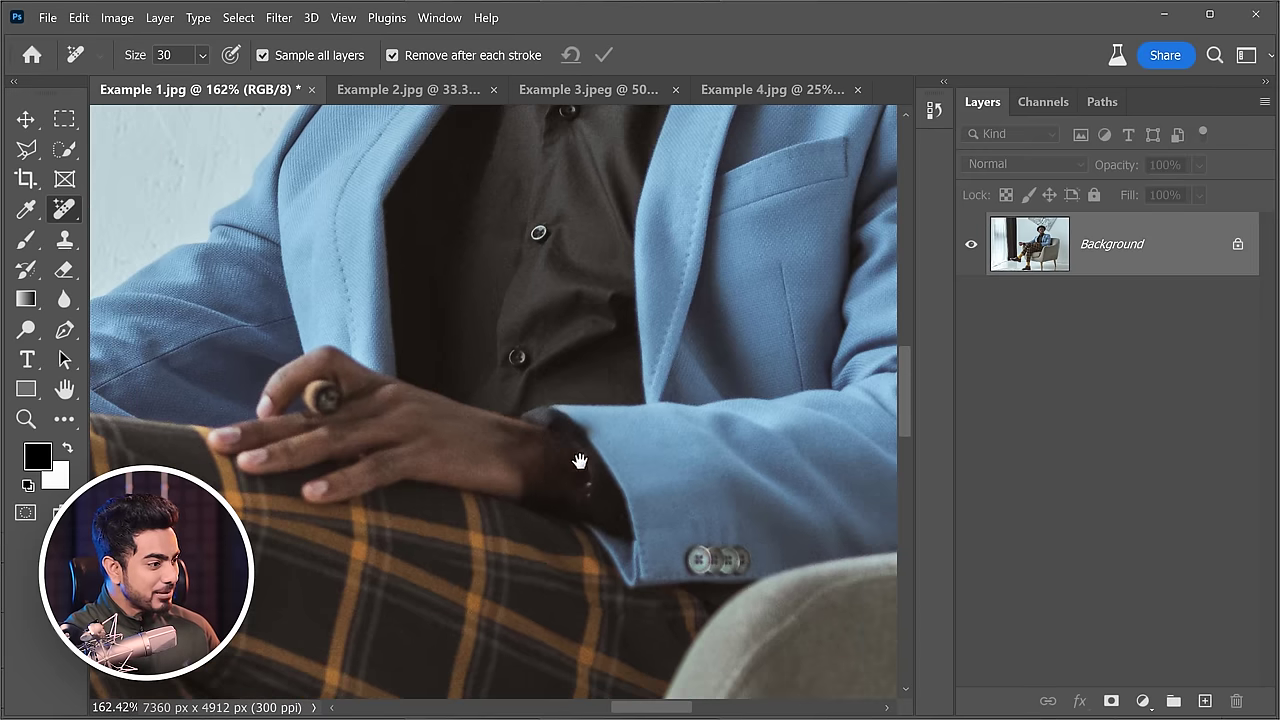
pyautogui.scroll(-2, 631, 430)
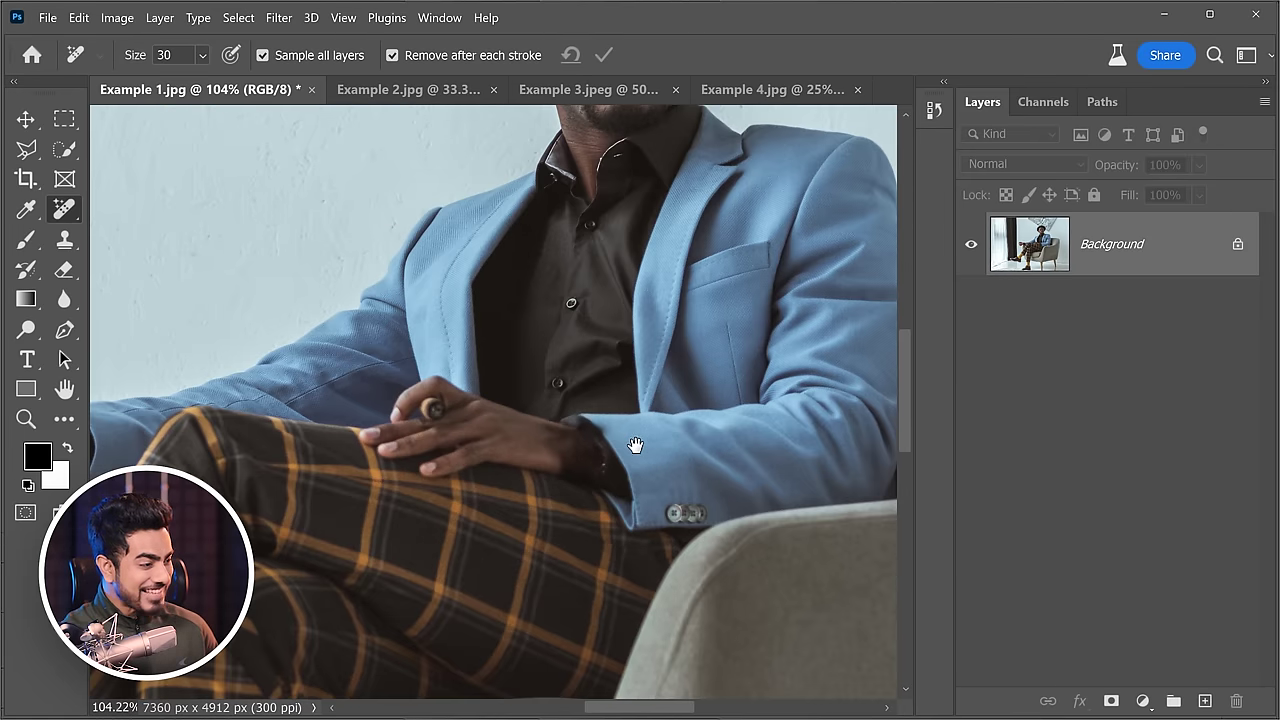
pyautogui.scroll(2, 580, 452)
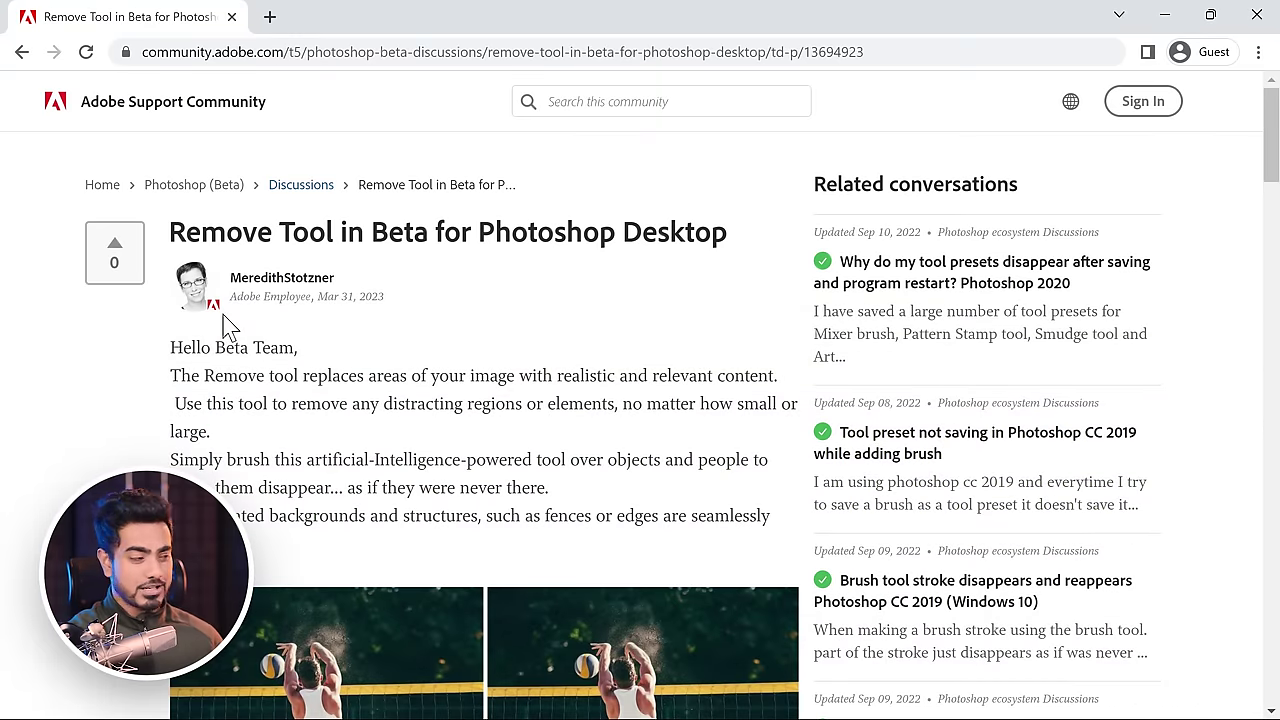
# Switch to the browser and read the Adobe Support Community post about the Remove Tool in Photoshop Beta.
pyautogui.scroll(-2, 603, 397)
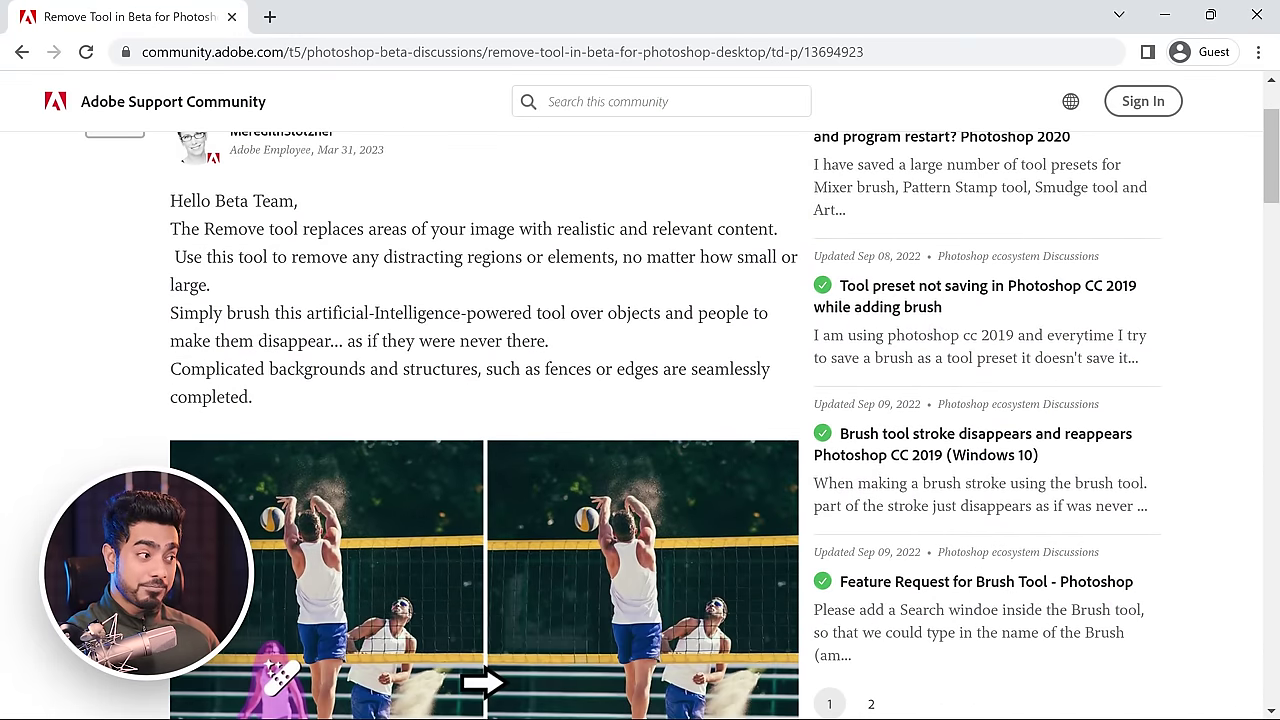
# Switch to Example 2.jpg in Photoshop and add a new empty layer above the Background.
pyautogui.moveTo(714, 372); pyautogui.dragTo(652, 404)
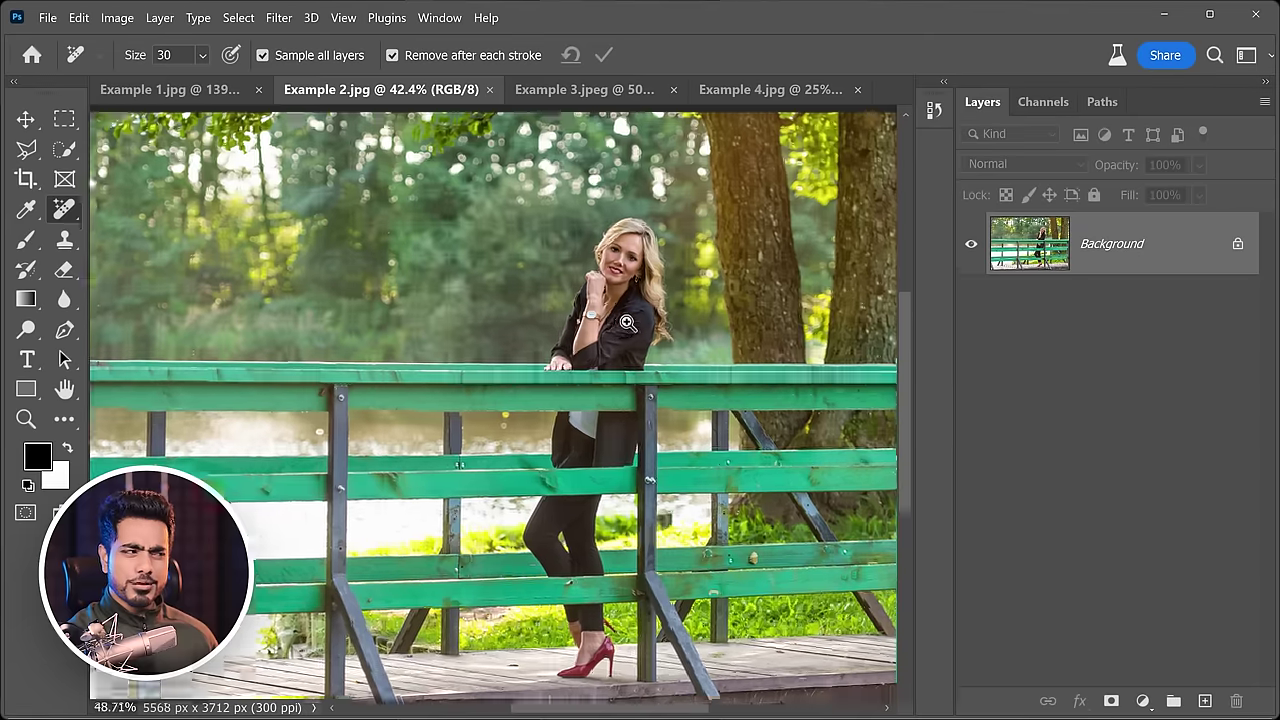
pyautogui.scroll(3, 558, 435)
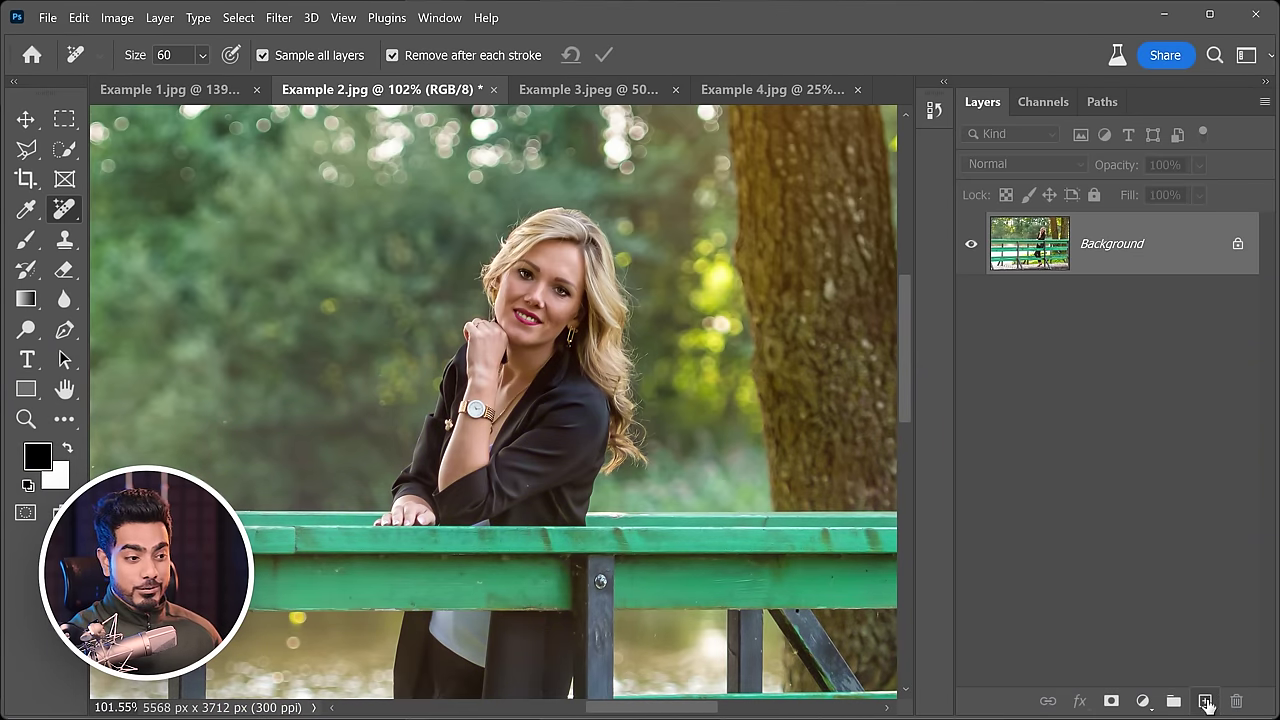
pyautogui.click(1205, 702)
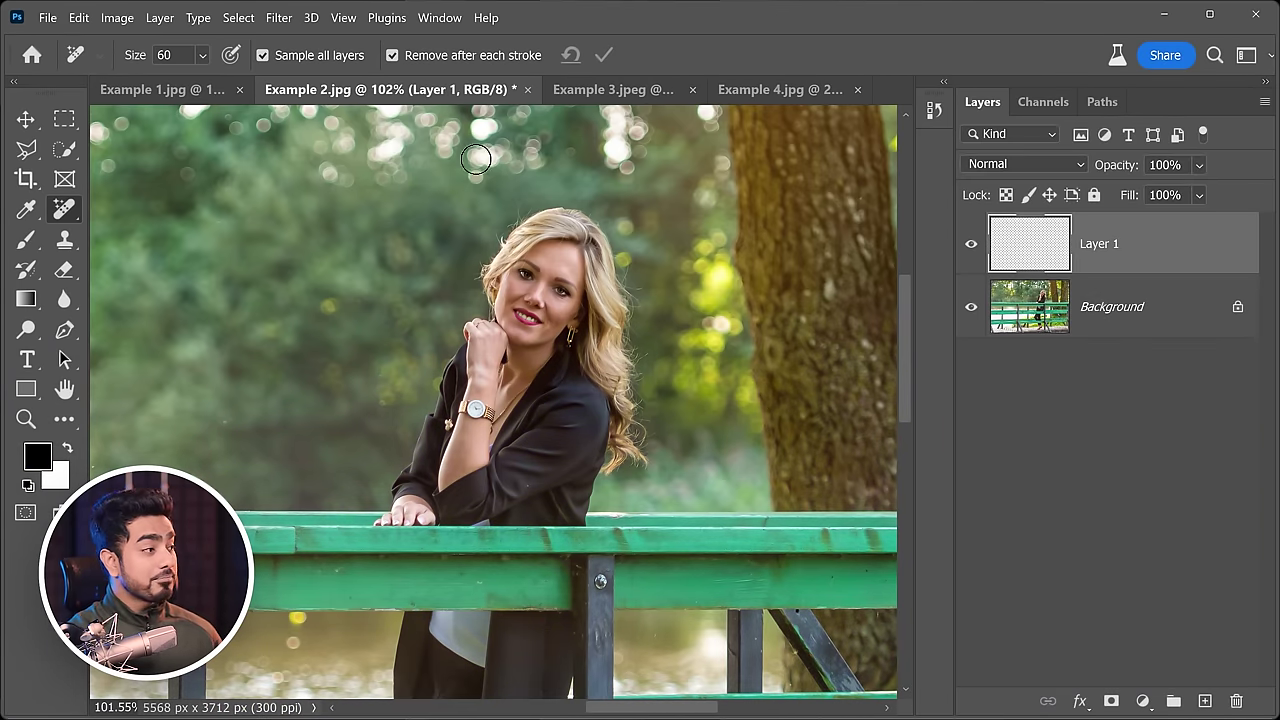
# Try a Remove Tool stroke over the woman with Sample all layers off, and turn the option back on.
pyautogui.click(263, 57)
pyautogui.moveTo(554, 248)
pyautogui.mouseDown()
pyautogui.moveTo(495, 295)
pyautogui.moveTo(560, 370)
pyautogui.mouseUp()
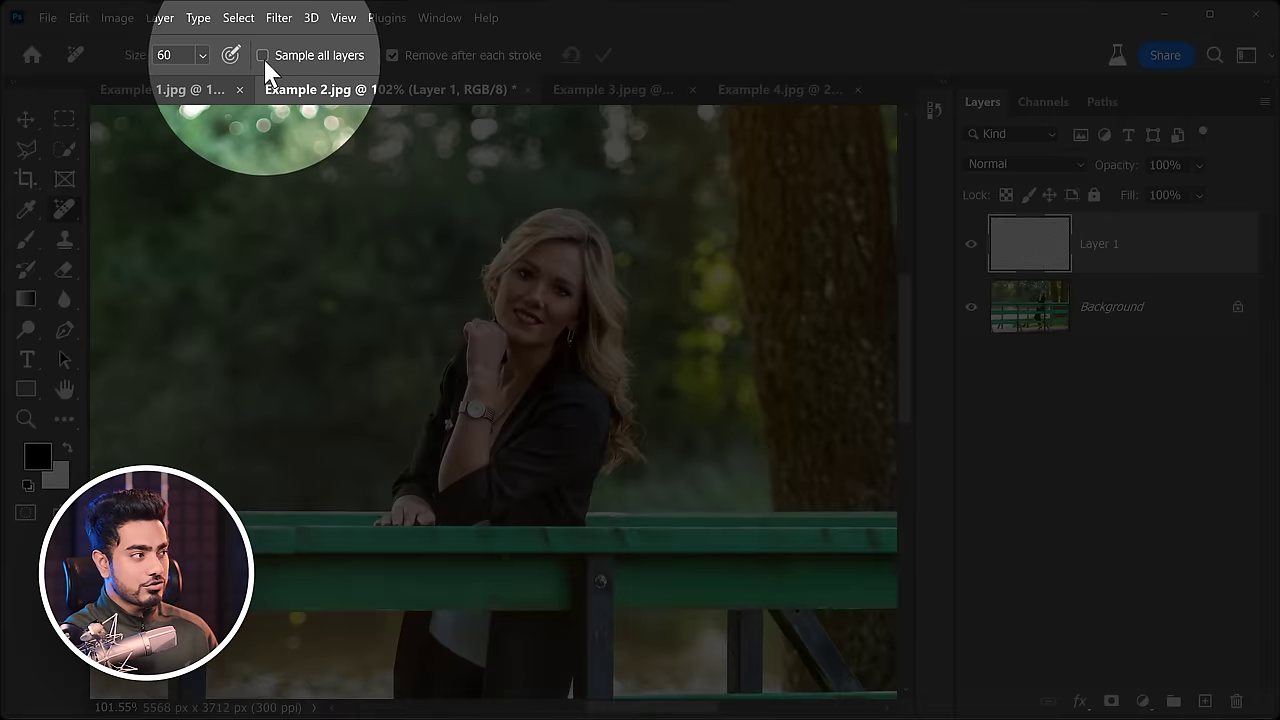
pyautogui.click(263, 56)
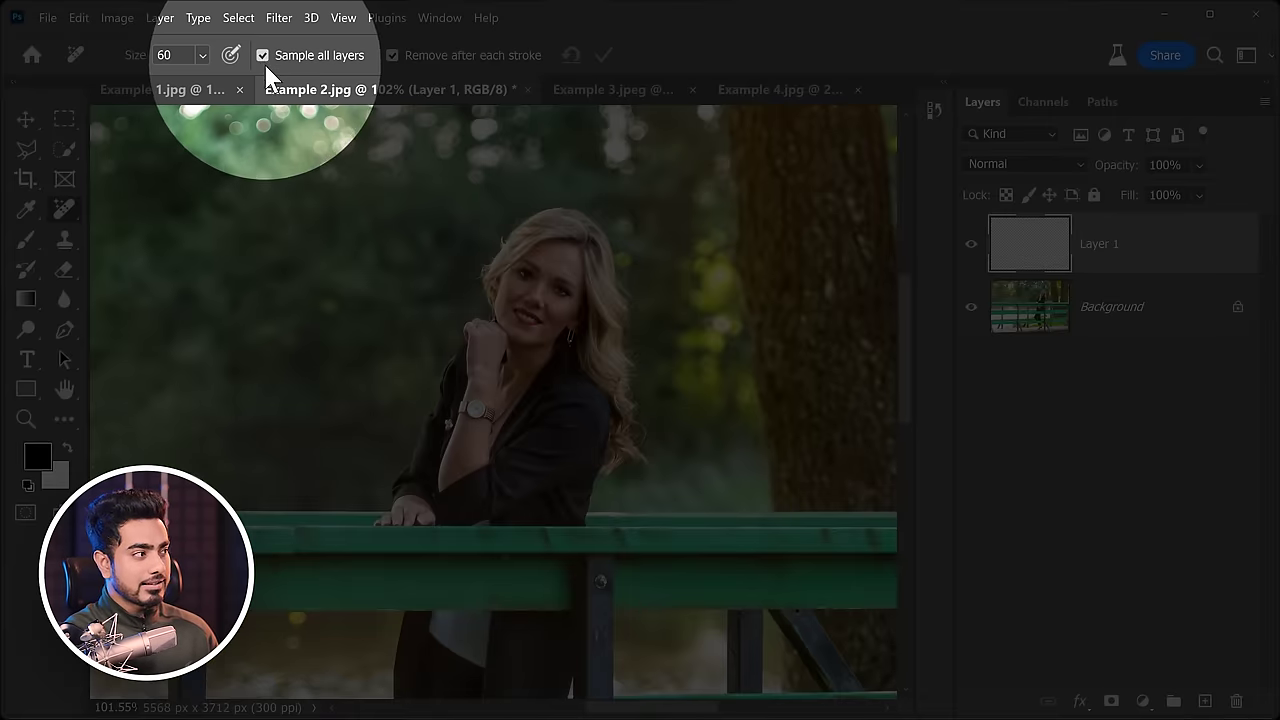
# Erase the woman's upper body above the green railing on Layer 1 with the Remove Tool at brush size 125.
pyautogui.press(']')
pyautogui.press(']')
pyautogui.press(']')
pyautogui.press(']')
pyautogui.press(']')
pyautogui.moveTo(535, 205)
pyautogui.mouseDown()
pyautogui.moveTo(392, 505)
pyautogui.moveTo(410, 522)
pyautogui.moveTo(560, 522)
pyautogui.moveTo(628, 460)
pyautogui.moveTo(640, 370)
pyautogui.moveTo(625, 250)
pyautogui.moveTo(620, 291)
pyautogui.moveTo(500, 400)
pyautogui.moveTo(470, 470)
pyautogui.moveTo(560, 500)
pyautogui.moveTo(620, 383)
pyautogui.mouseUp()
pyautogui.moveTo(584, 455); pyautogui.dragTo(544, 447)
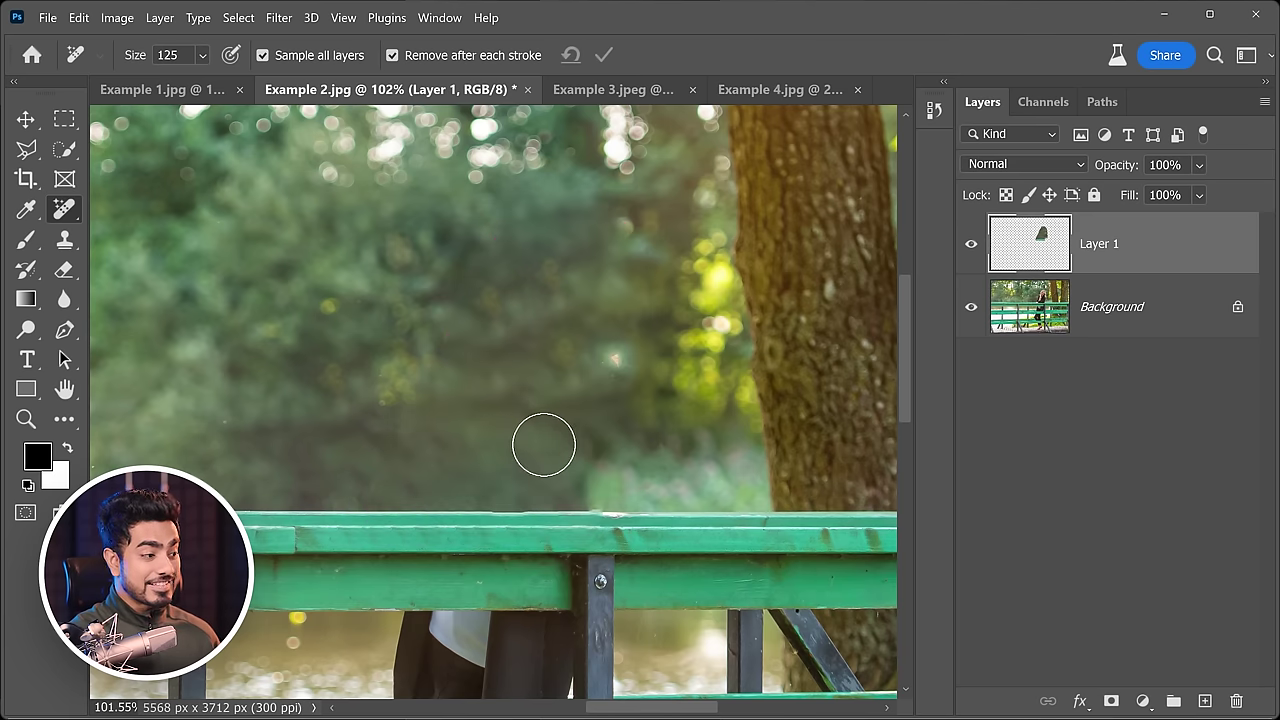
# View Layer 1 on its own and show the Background again.
pyautogui.keyDown('alt'); pyautogui.click(971, 248); pyautogui.keyUp('alt')
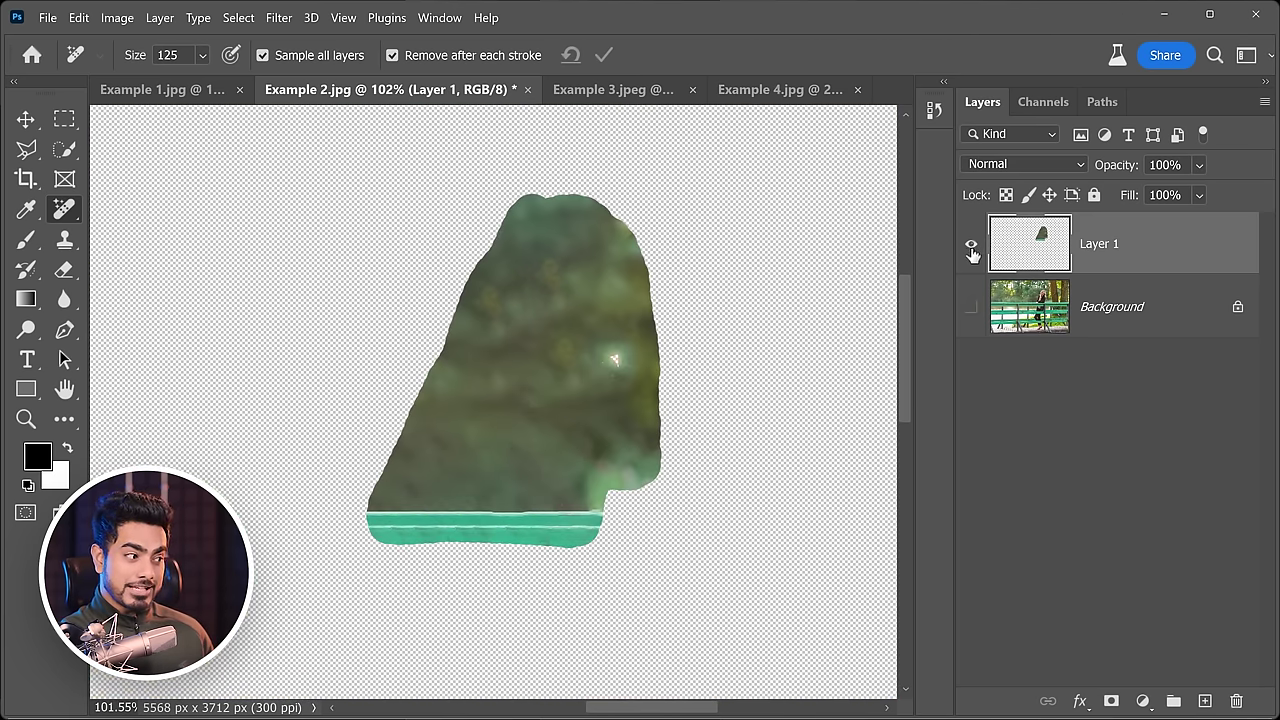
pyautogui.keyDown('alt'); pyautogui.click(971, 248); pyautogui.keyUp('alt')
# Clean up the upper edge of the green railing with the Remove Tool at brush size 50.
pyautogui.scroll(2, 414, 129)
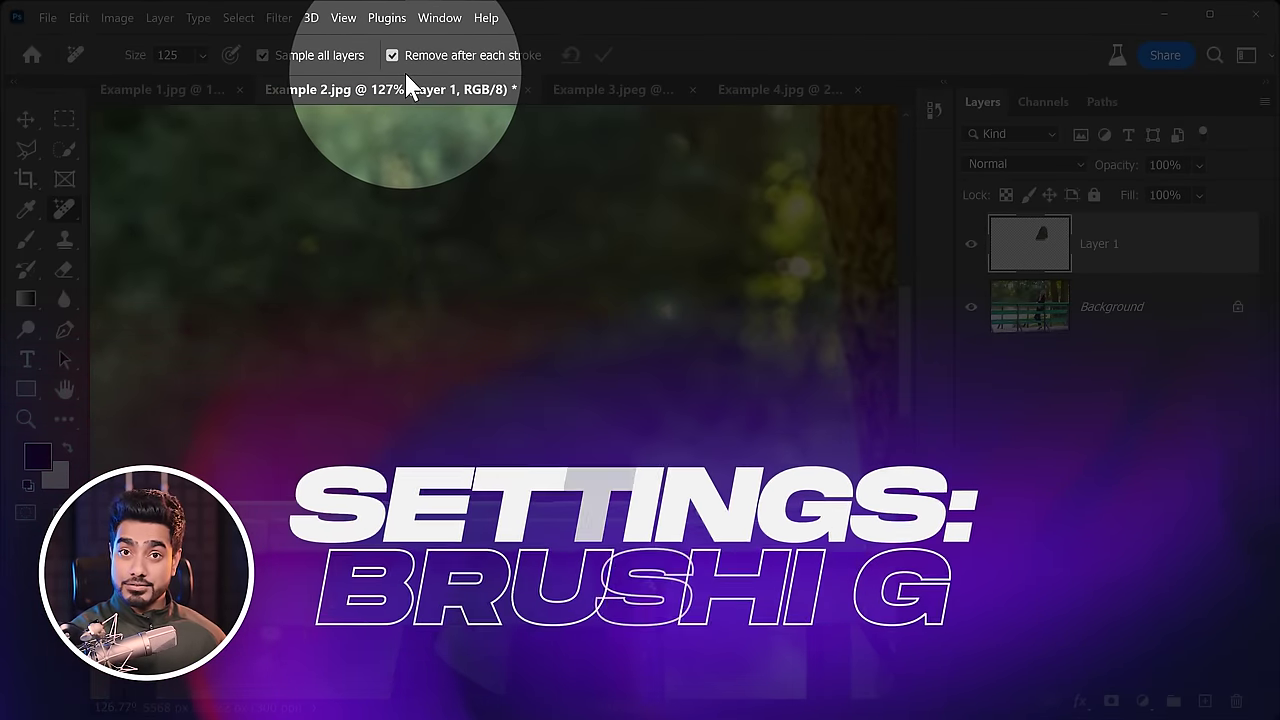
pyautogui.scroll(3, 494, 471)
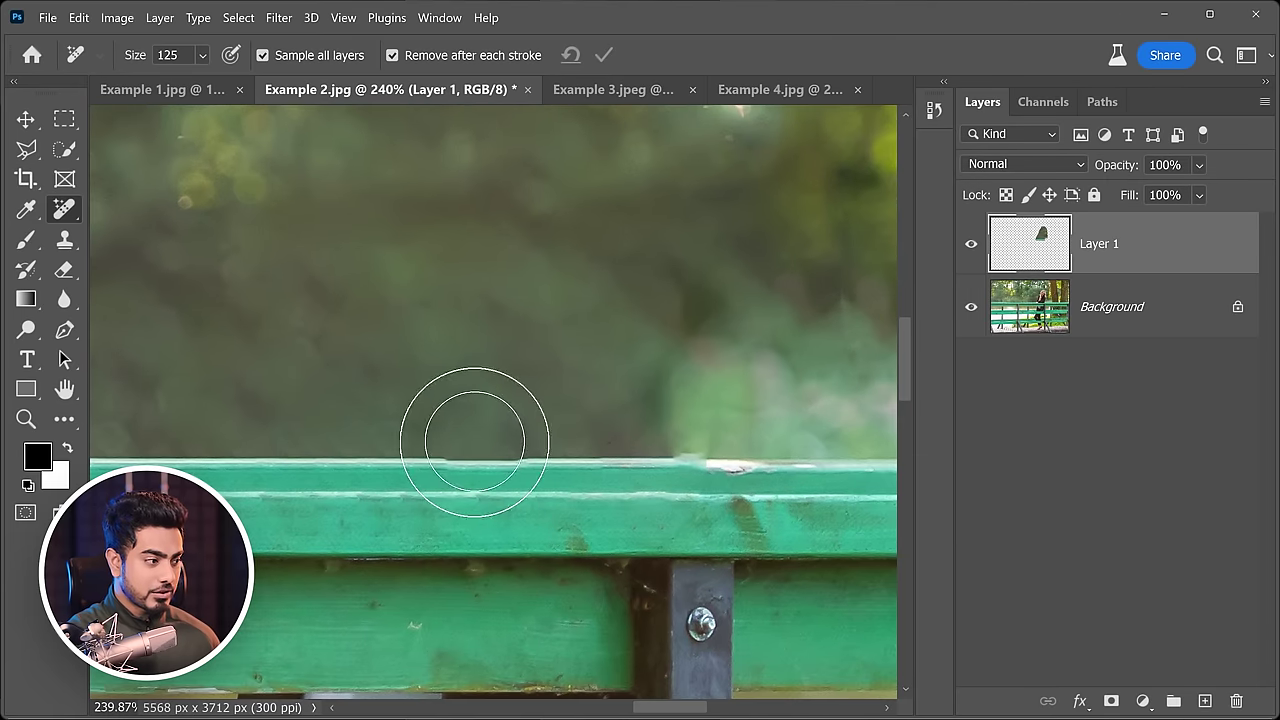
pyautogui.press('[')
pyautogui.press('[')
pyautogui.press('[')
pyautogui.press('[')
pyautogui.press('[')
pyautogui.press('[')
pyautogui.moveTo(440, 457); pyautogui.dragTo(531, 457)
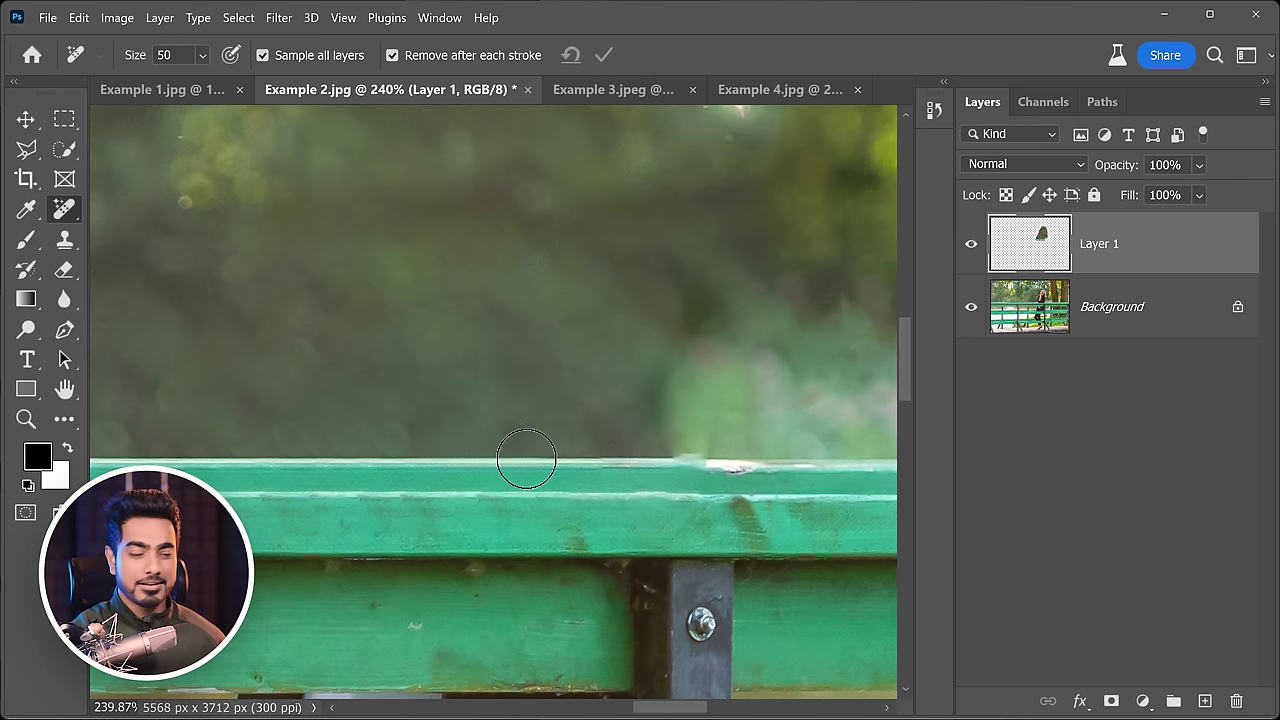
# With Remove after each stroke off, brush over the railing's edge flaw and the woman's clothing between the upper rails, and apply the removal.
pyautogui.hscroll(2, 577, 303)
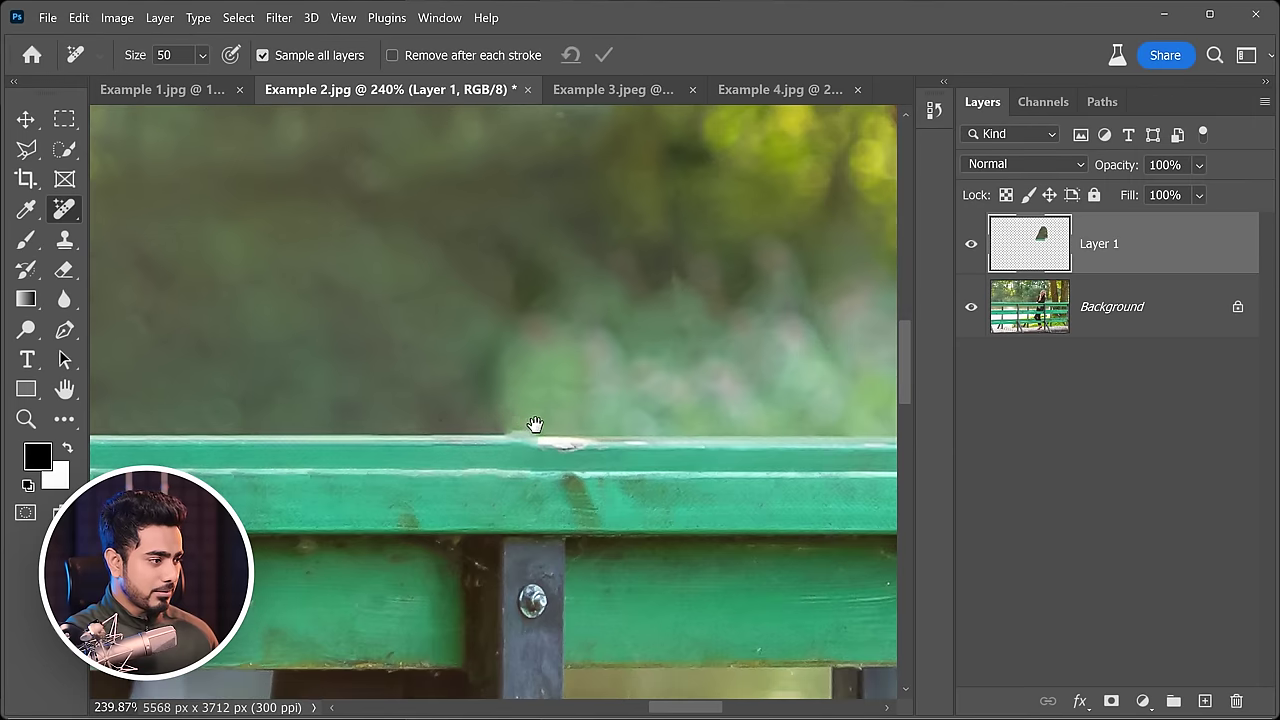
pyautogui.moveTo(498, 436); pyautogui.dragTo(520, 440)
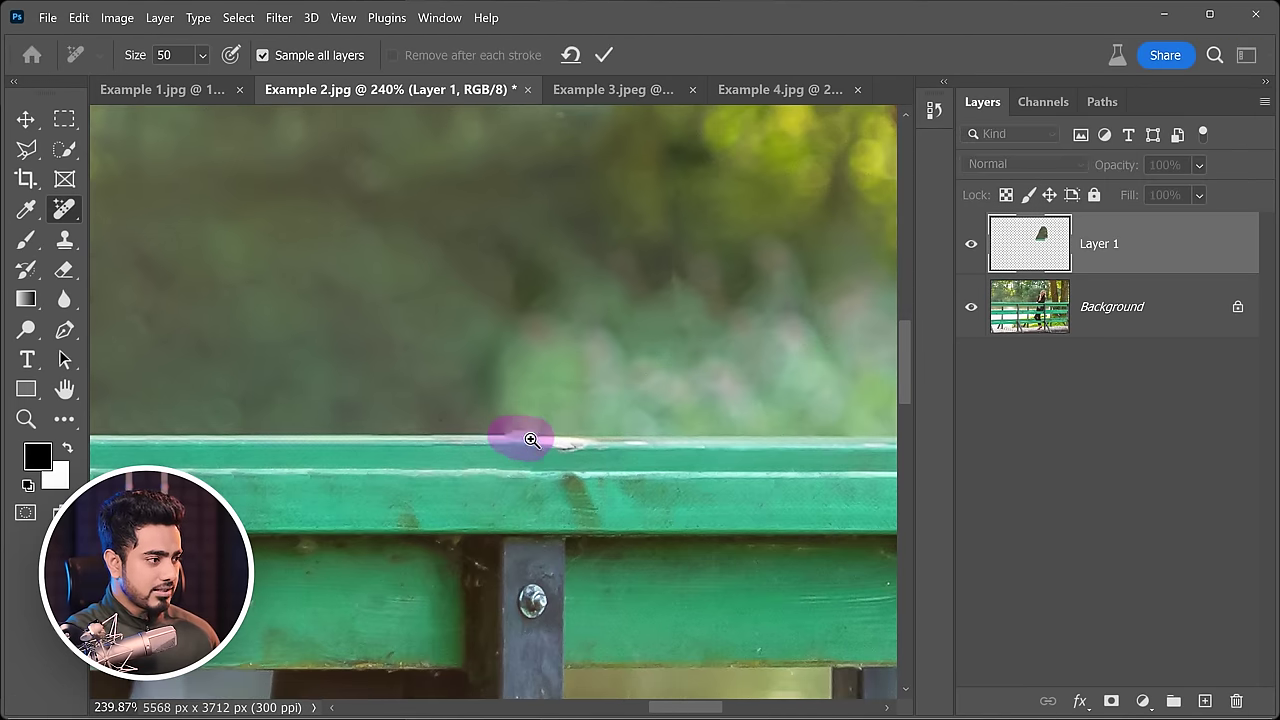
pyautogui.scroll(-5, 519, 300)
pyautogui.scroll(3, 345, 382)
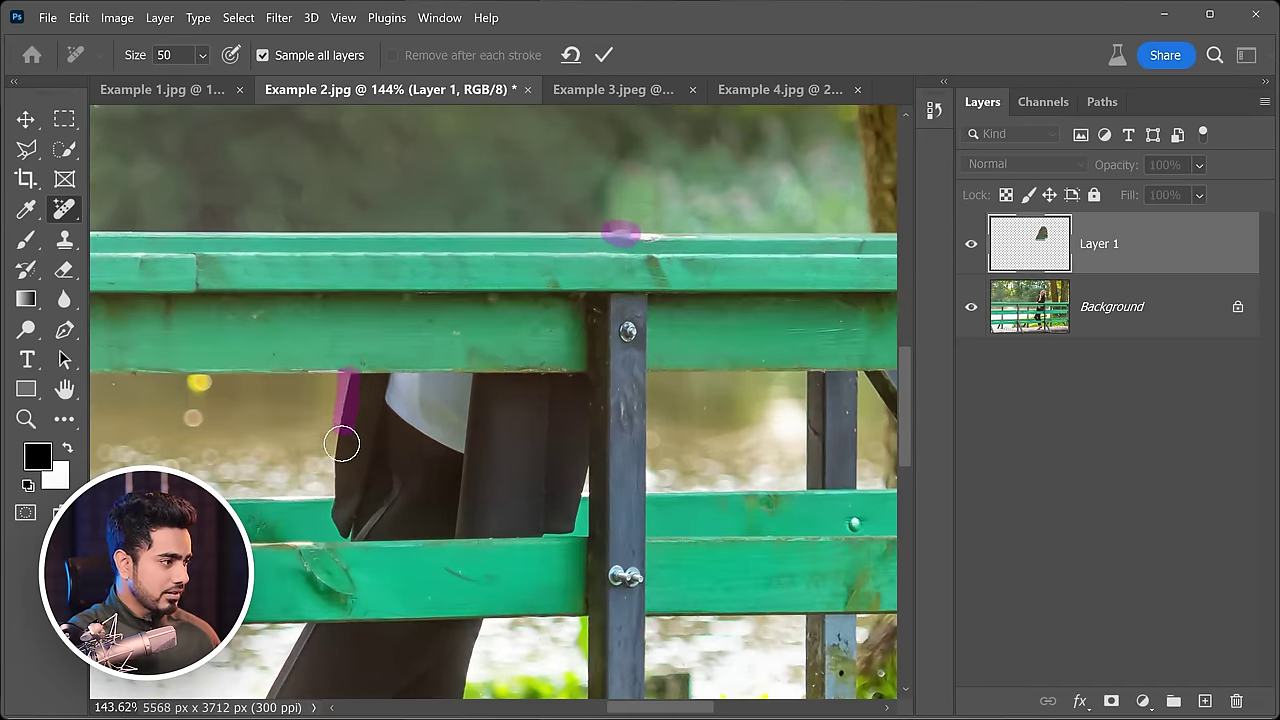
pyautogui.moveTo(384, 432); pyautogui.dragTo(386, 413)
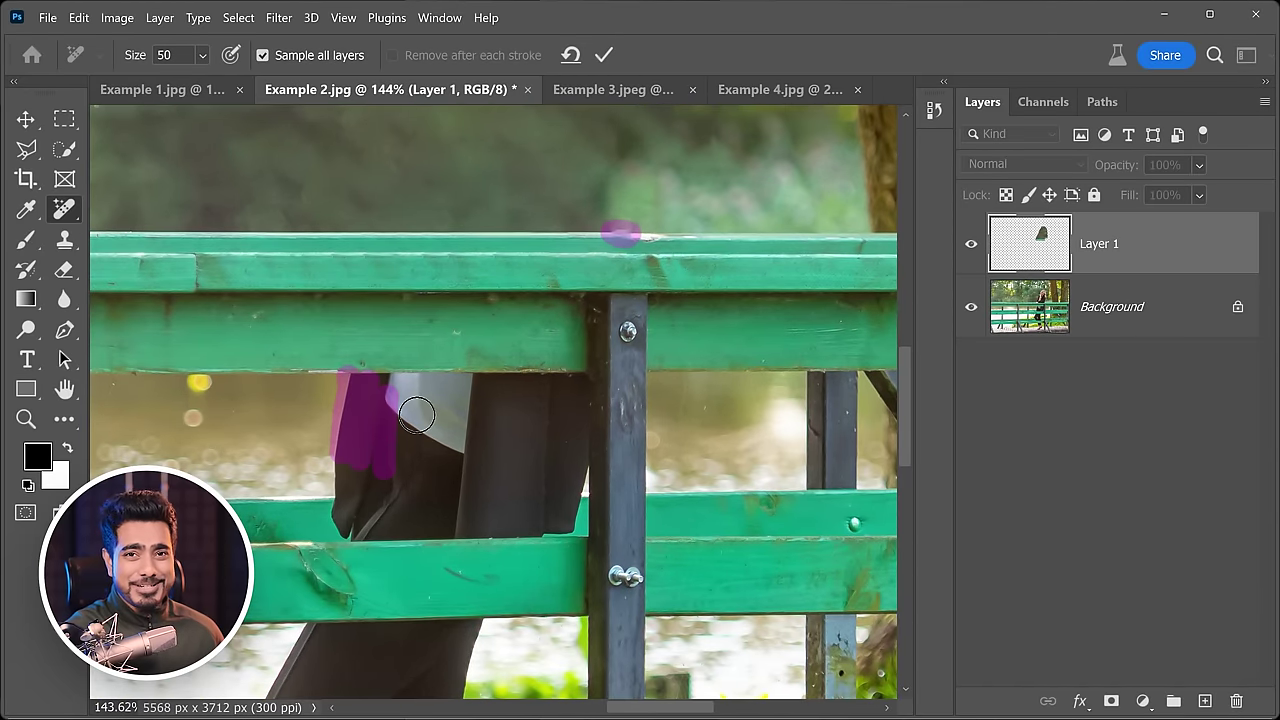
pyautogui.moveTo(334, 378)
pyautogui.mouseDown()
pyautogui.moveTo(382, 382)
pyautogui.moveTo(347, 539)
pyautogui.moveTo(507, 550)
pyautogui.moveTo(563, 527)
pyautogui.moveTo(581, 389)
pyautogui.moveTo(564, 430)
pyautogui.moveTo(411, 434)
pyautogui.moveTo(544, 467)
pyautogui.moveTo(362, 490)
pyautogui.moveTo(535, 502)
pyautogui.moveTo(540, 423)
pyautogui.moveTo(409, 387)
pyautogui.moveTo(471, 466)
pyautogui.moveTo(356, 463)
pyautogui.moveTo(384, 431)
pyautogui.moveTo(508, 458)
pyautogui.moveTo(372, 467)
pyautogui.moveTo(338, 489)
pyautogui.mouseUp()
pyautogui.press(']')
pyautogui.press(']')
pyautogui.press(']')
pyautogui.press(']')
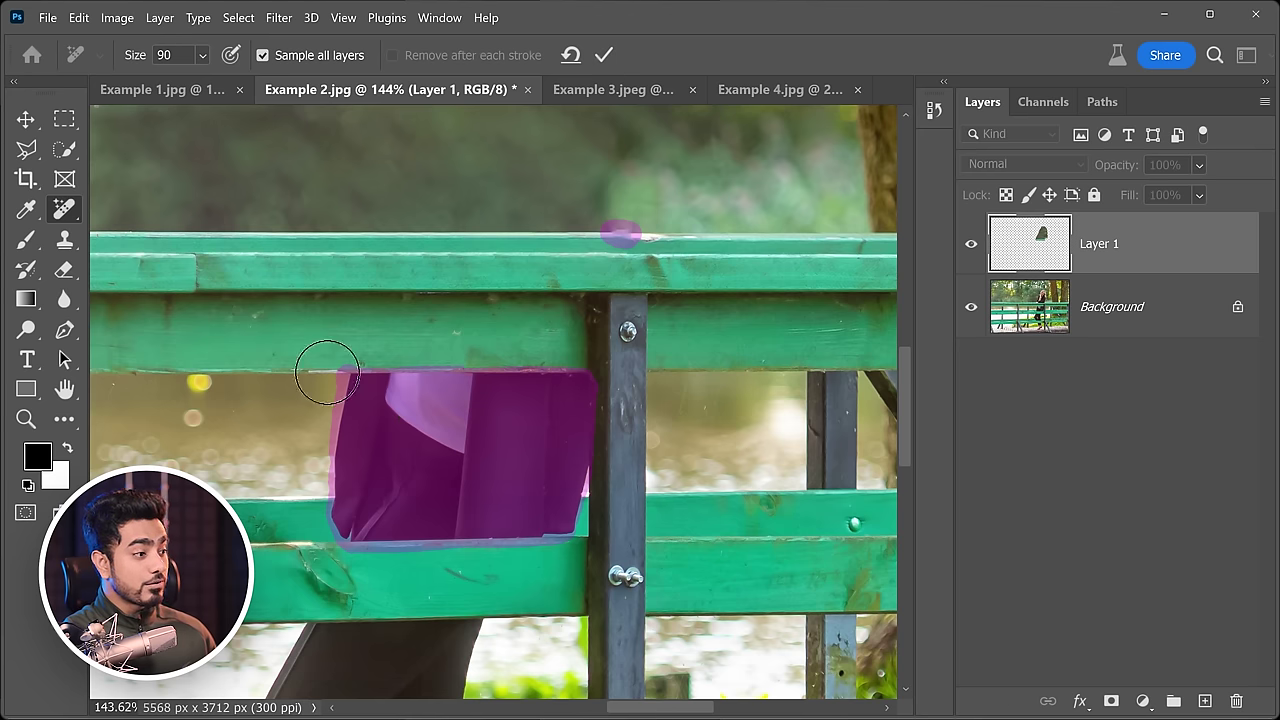
pyautogui.scroll(-2, 543, 451)
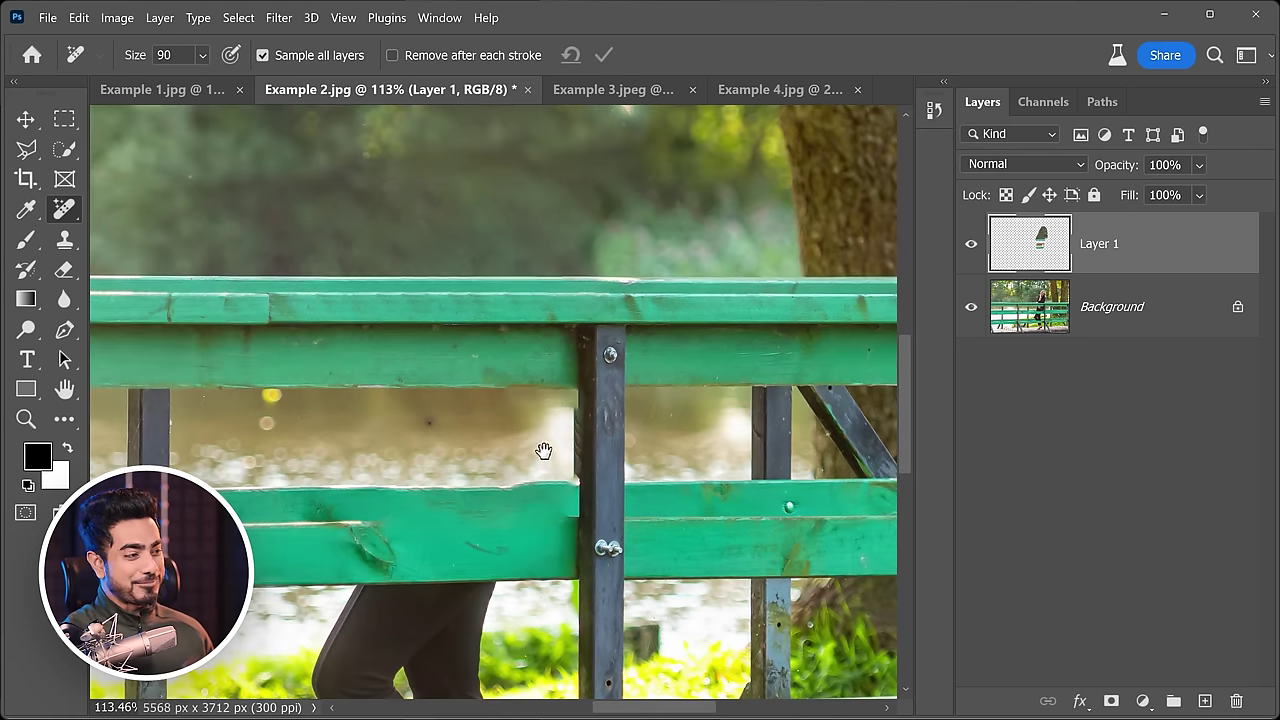
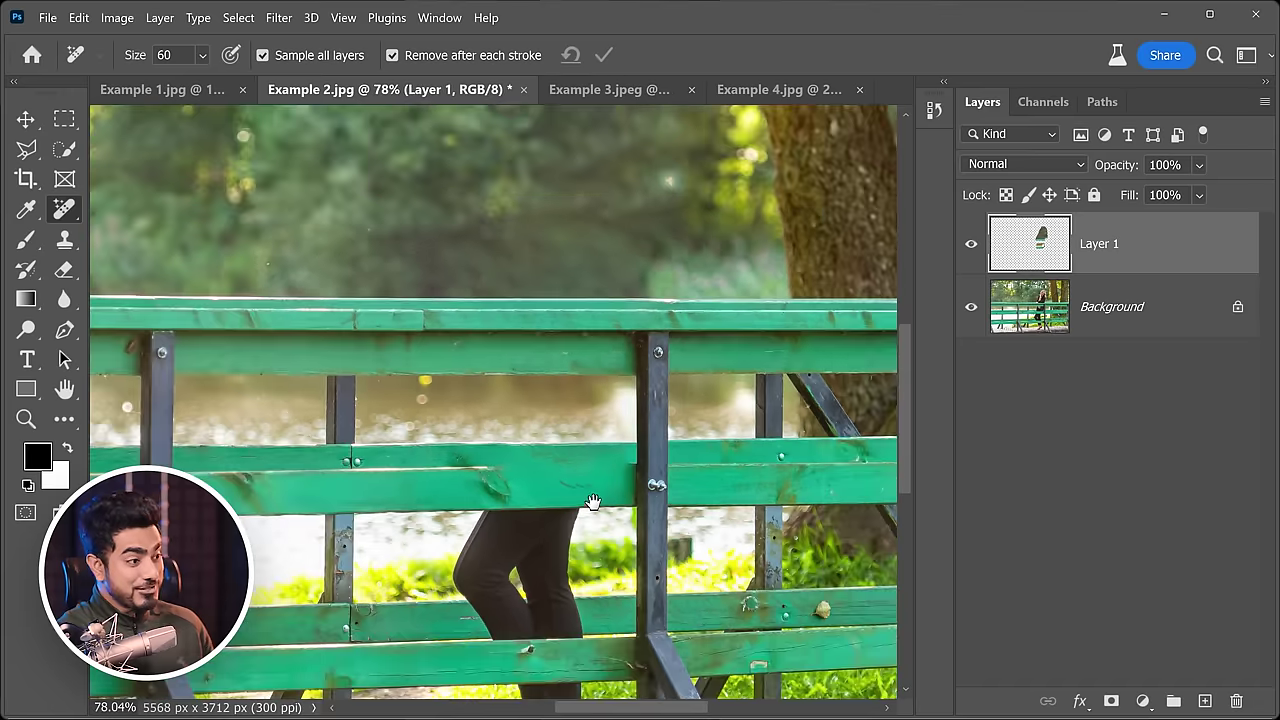
# Rebuild the missing seam along the middle green rail up to the post with Remove Tool strokes at brush size 60.
pyautogui.scroll(4, 620, 429)
pyautogui.scroll(-2, 268, 405)
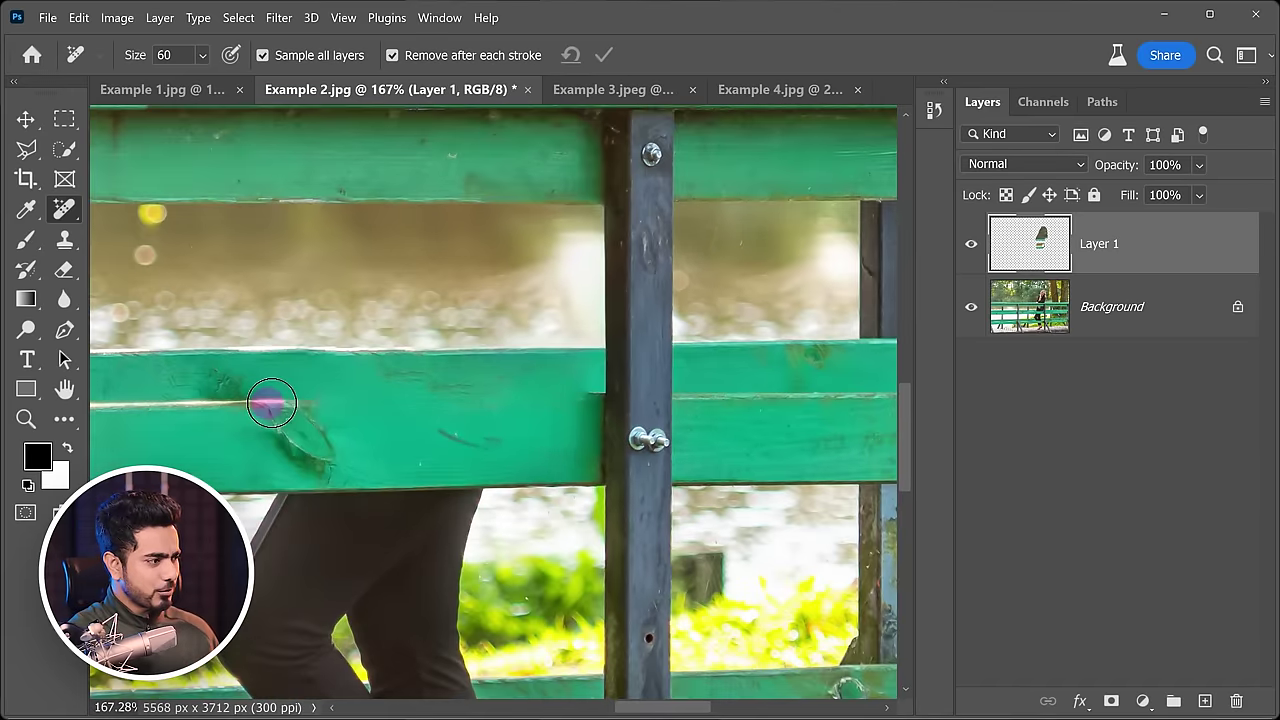
pyautogui.moveTo(334, 401); pyautogui.dragTo(587, 402)
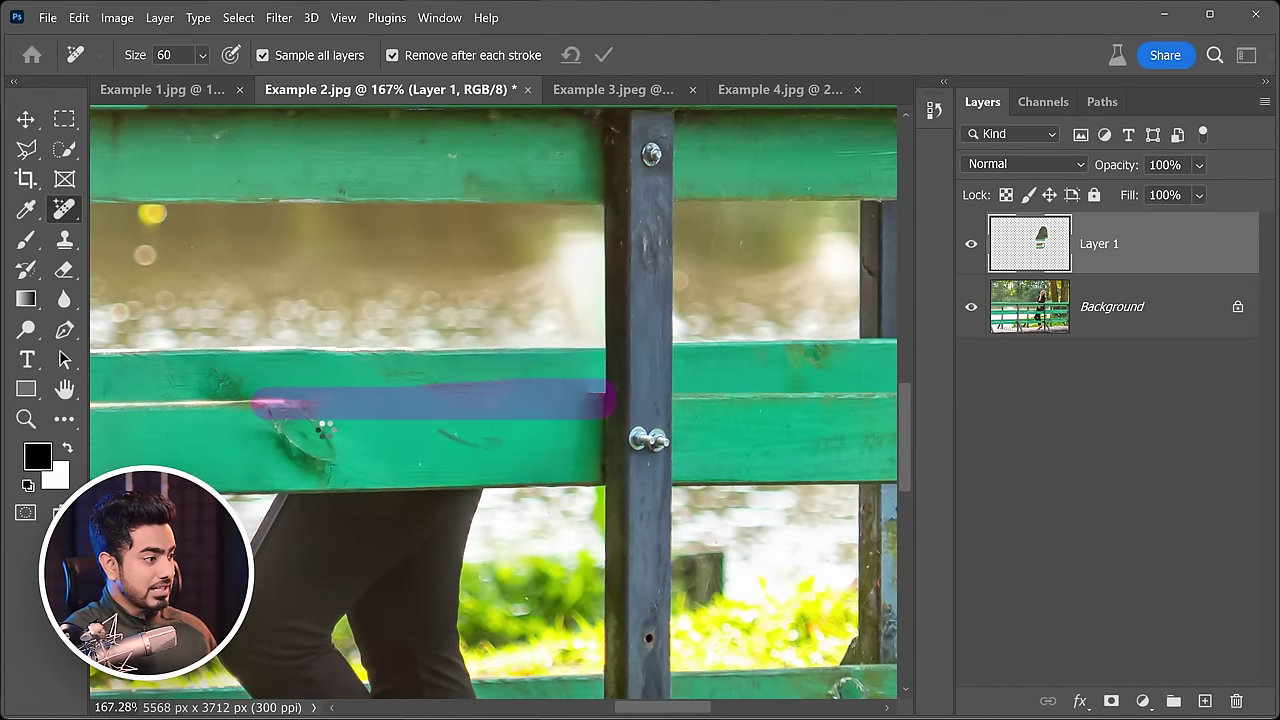
pyautogui.scroll(-2, 358, 430)
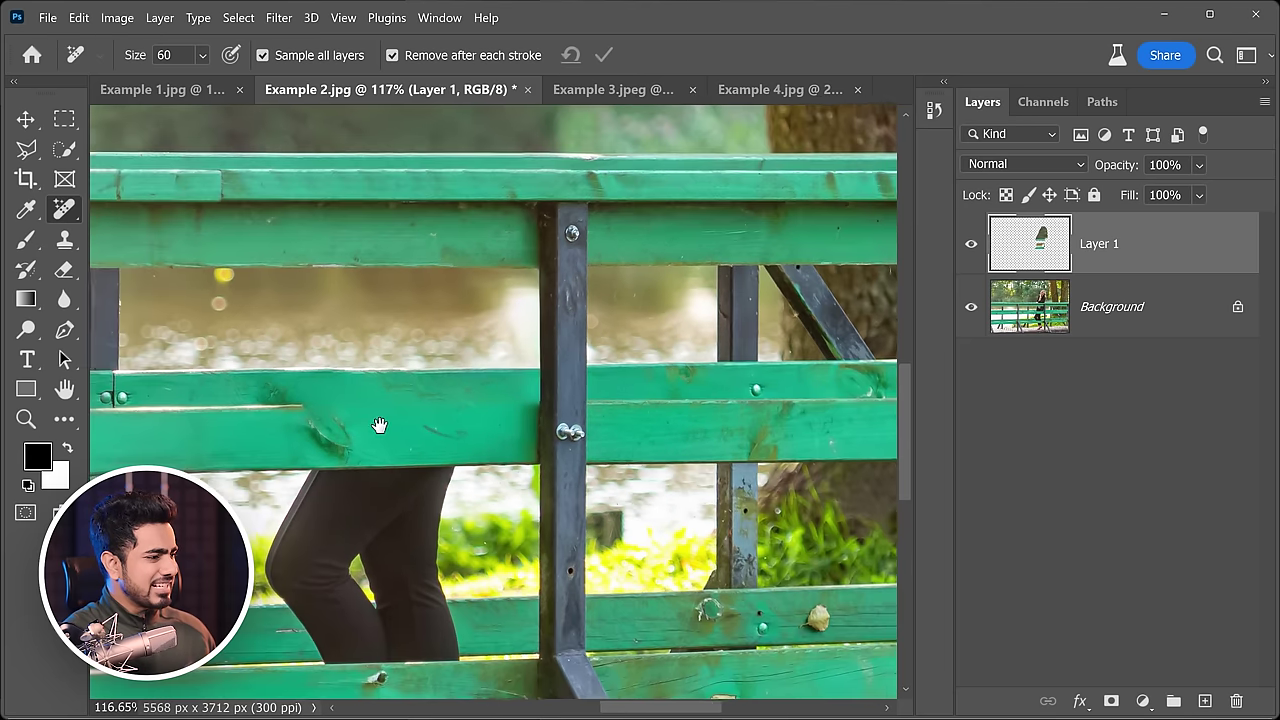
pyautogui.moveTo(358, 430); pyautogui.dragTo(410, 424)
pyautogui.scroll(3, 567, 410)
pyautogui.scroll(-2, 526, 400)
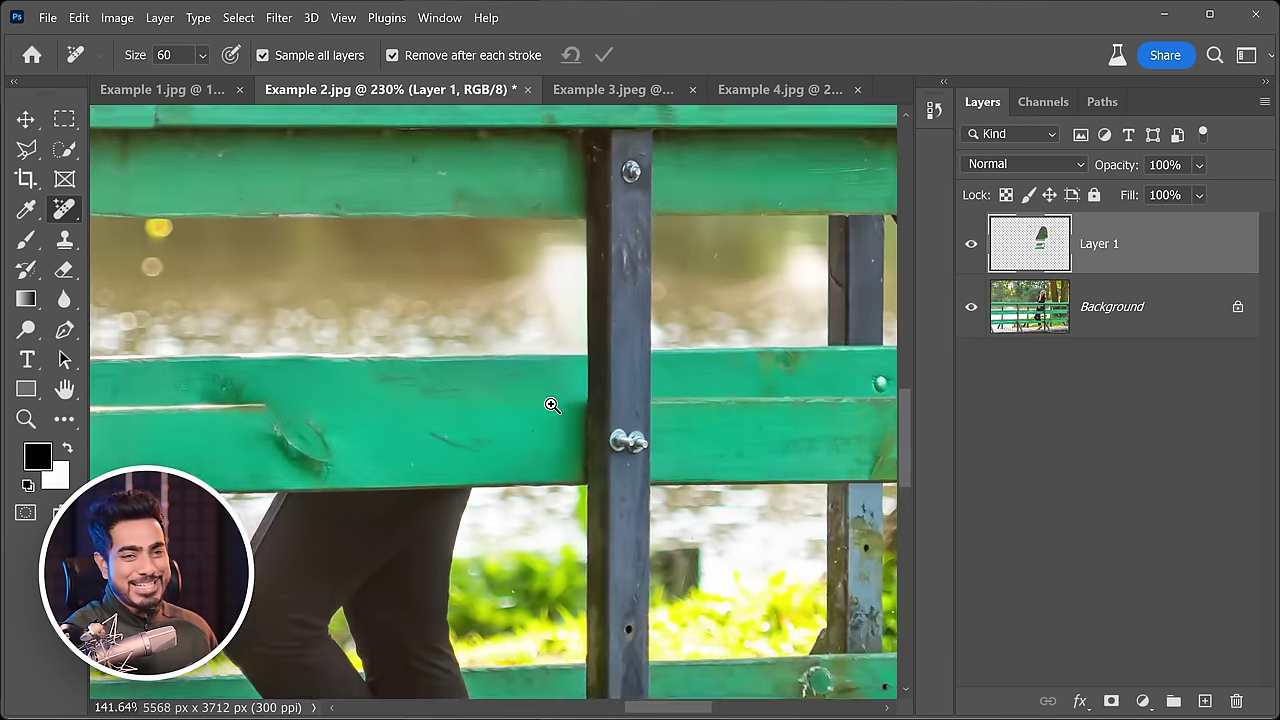
pyautogui.scroll(-1, 551, 403)
pyautogui.moveTo(297, 418)
pyautogui.mouseDown()
pyautogui.moveTo(437, 418)
pyautogui.moveTo(296, 420)
pyautogui.moveTo(593, 415)
pyautogui.mouseUp()
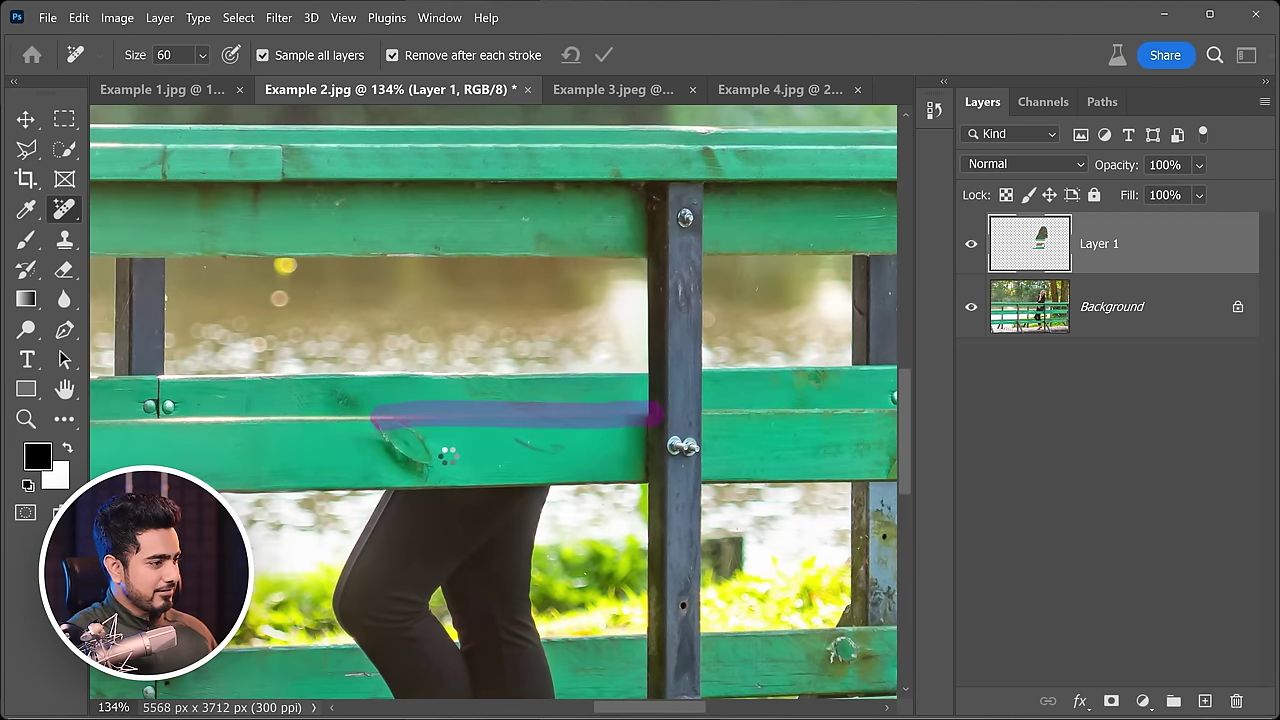
pyautogui.click(376, 420)
pyautogui.moveTo(518, 422); pyautogui.dragTo(524, 423)
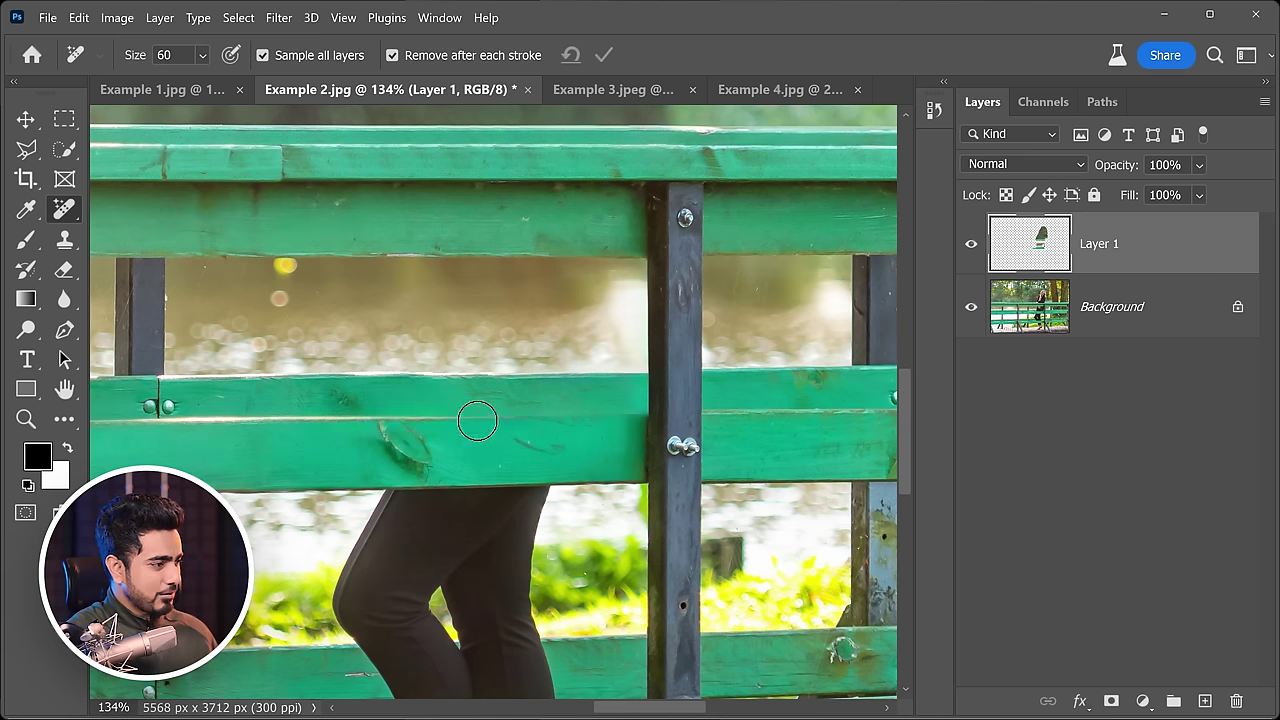
pyautogui.moveTo(643, 415); pyautogui.dragTo(645, 416)
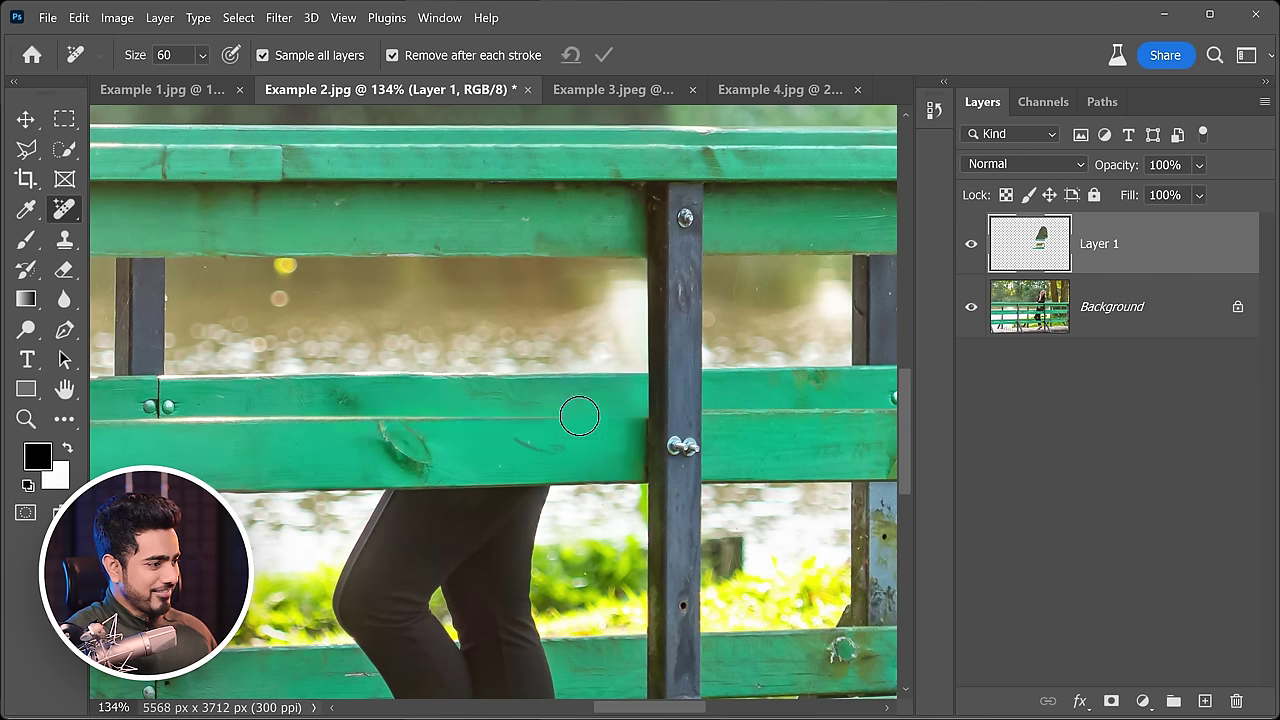
# Brush over the woman's legs and red shoes at size 80 with Remove after each stroke off, and apply the removal.
pyautogui.moveTo(528, 420)
pyautogui.mouseDown()
pyautogui.moveTo(614, 409)
pyautogui.moveTo(563, 423)
pyautogui.moveTo(534, 374)
pyautogui.mouseUp()
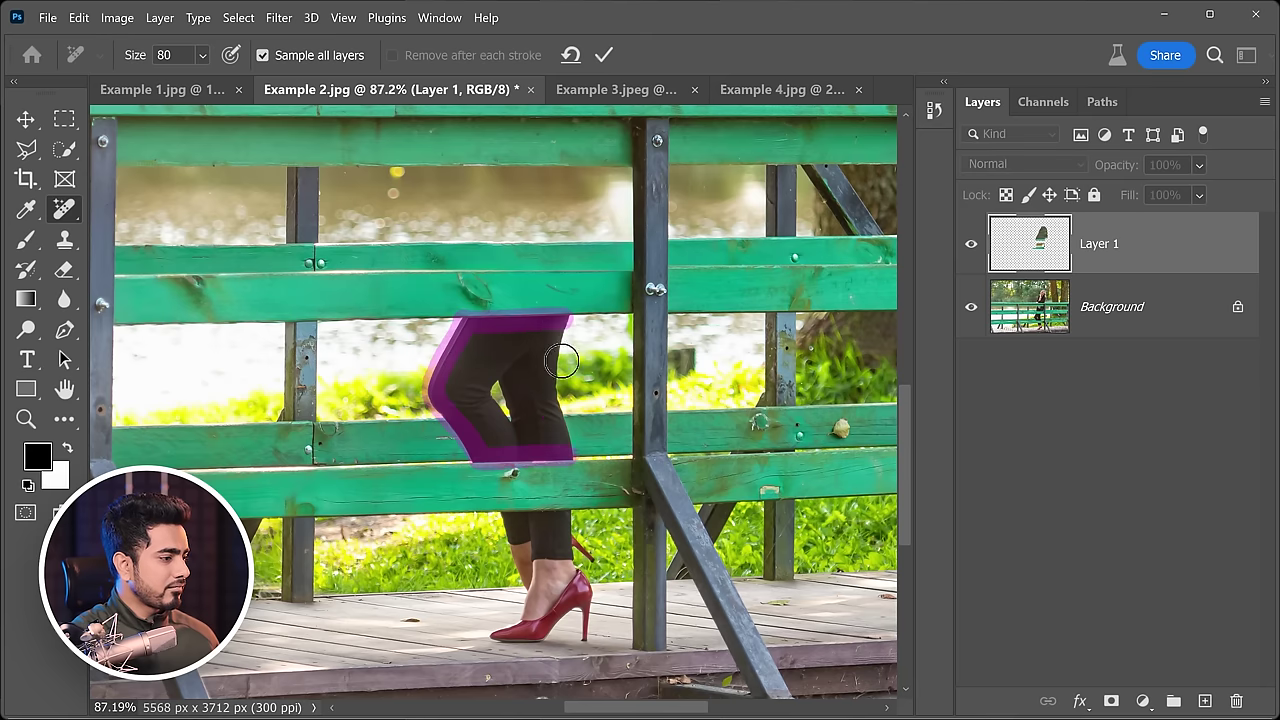
pyautogui.moveTo(561, 362)
pyautogui.mouseDown()
pyautogui.moveTo(454, 395)
pyautogui.moveTo(495, 437)
pyautogui.moveTo(530, 585)
pyautogui.moveTo(582, 553)
pyautogui.moveTo(555, 610)
pyautogui.mouseUp()
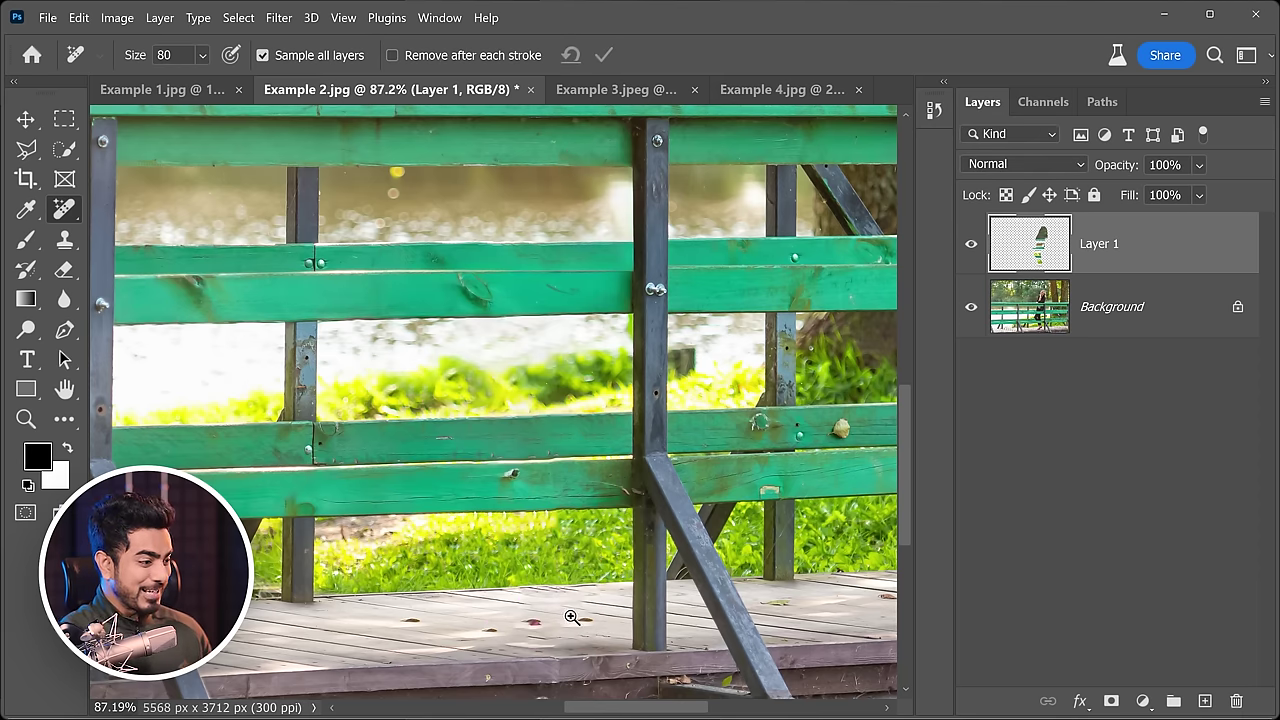
# Erase the magenta remnant and the leaf beside it on the deck at brush size 50 with Remove after each stroke on.
pyautogui.scroll(5, 572, 617)
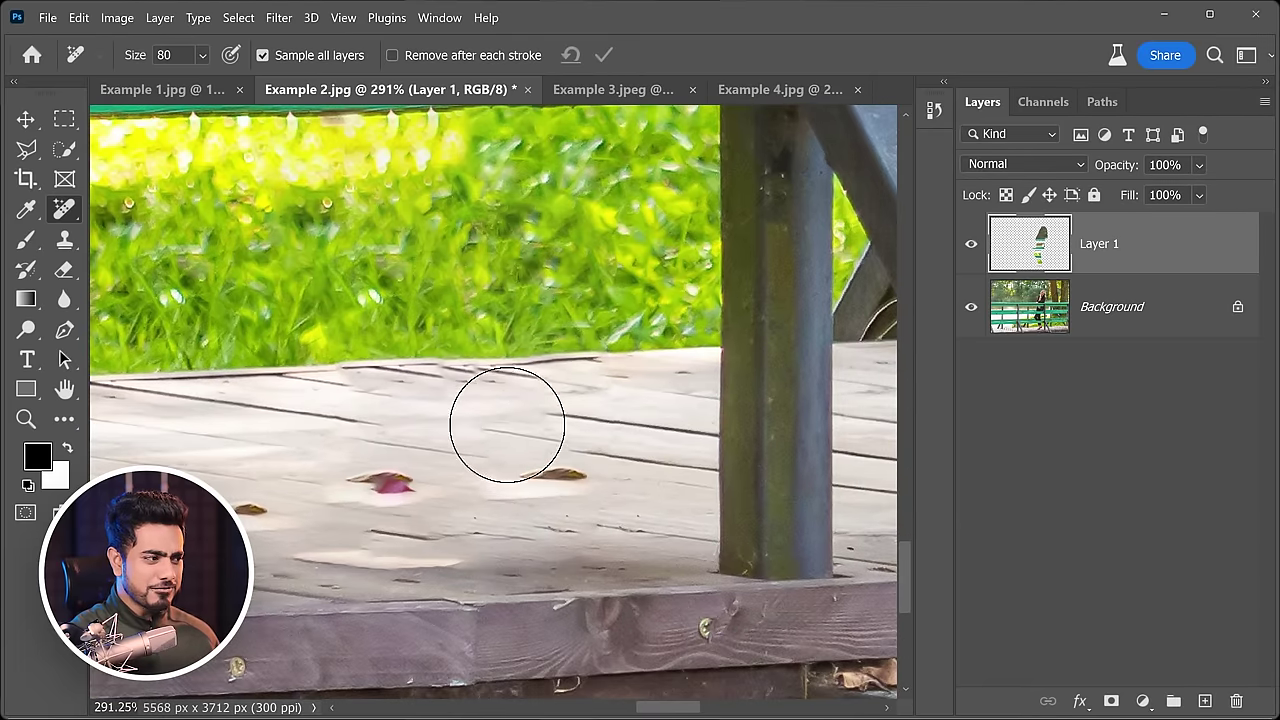
pyautogui.moveTo(322, 490); pyautogui.dragTo(476, 473)
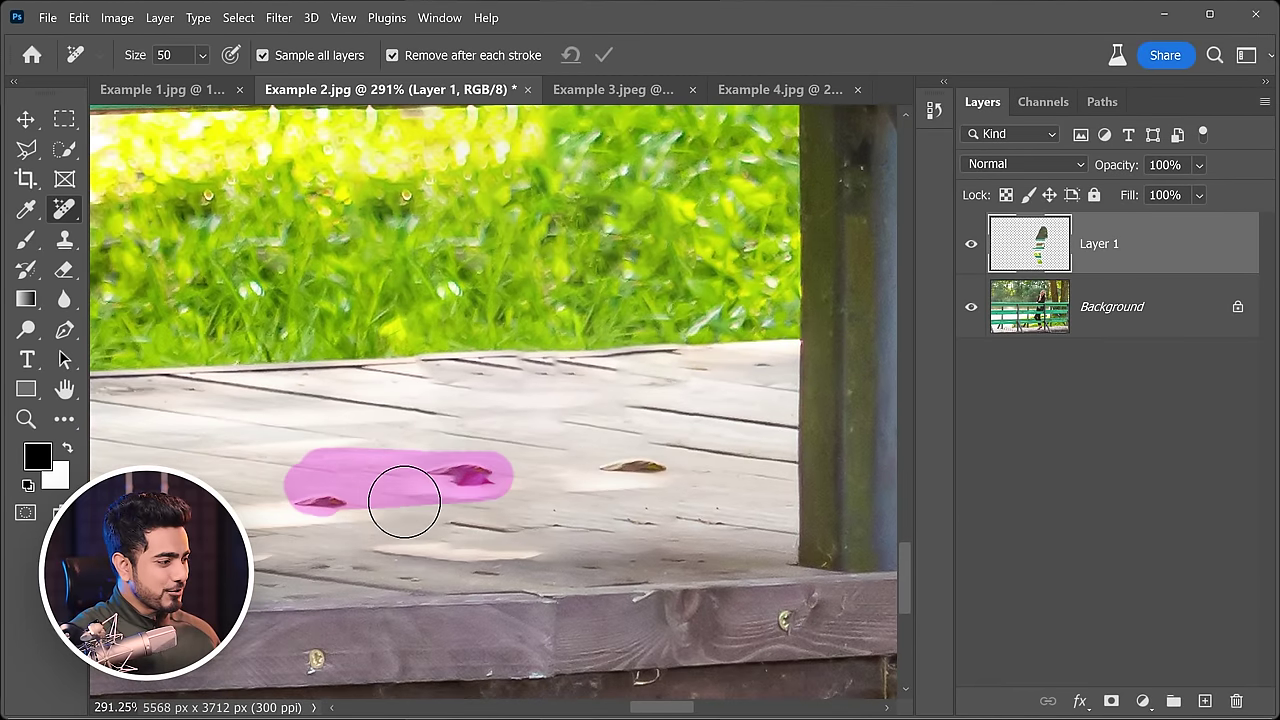
pyautogui.moveTo(404, 501); pyautogui.dragTo(494, 520)
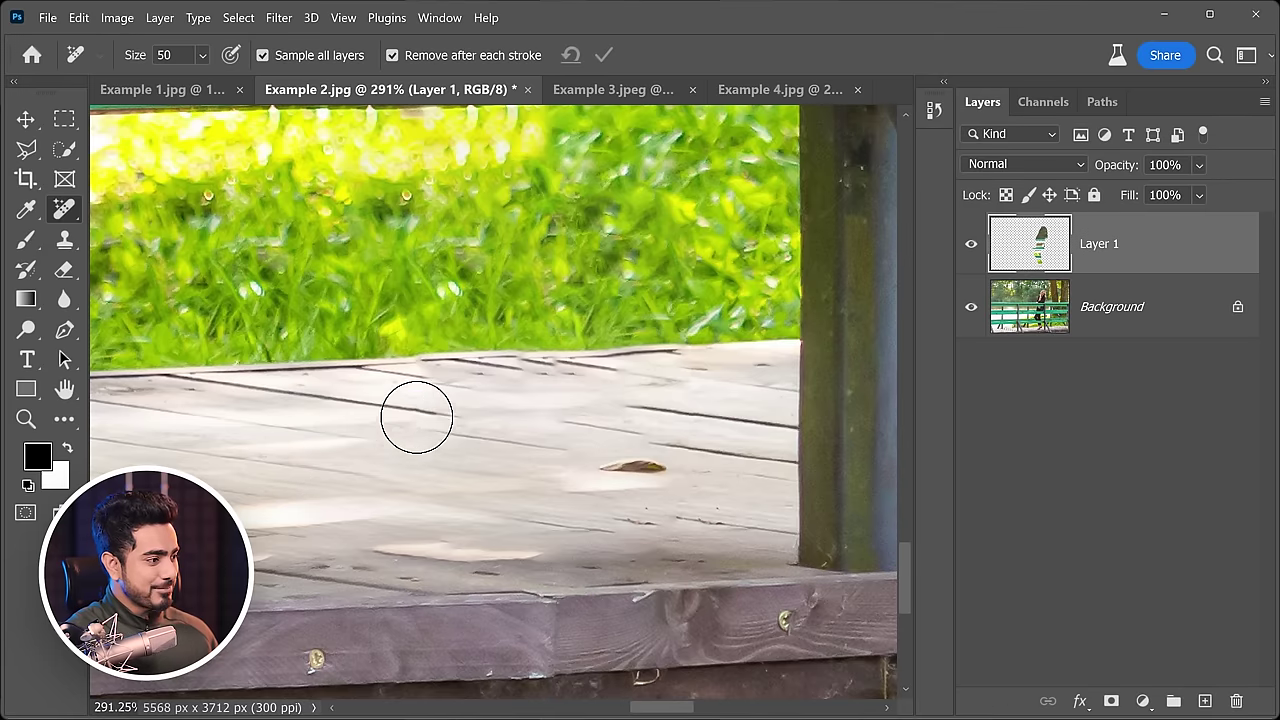
# Reconnect the broken plank lines on the wooden deck with Remove Tool strokes at brush size 50.
pyautogui.moveTo(416, 417); pyautogui.dragTo(546, 438)
pyautogui.moveTo(477, 418); pyautogui.dragTo(662, 448)
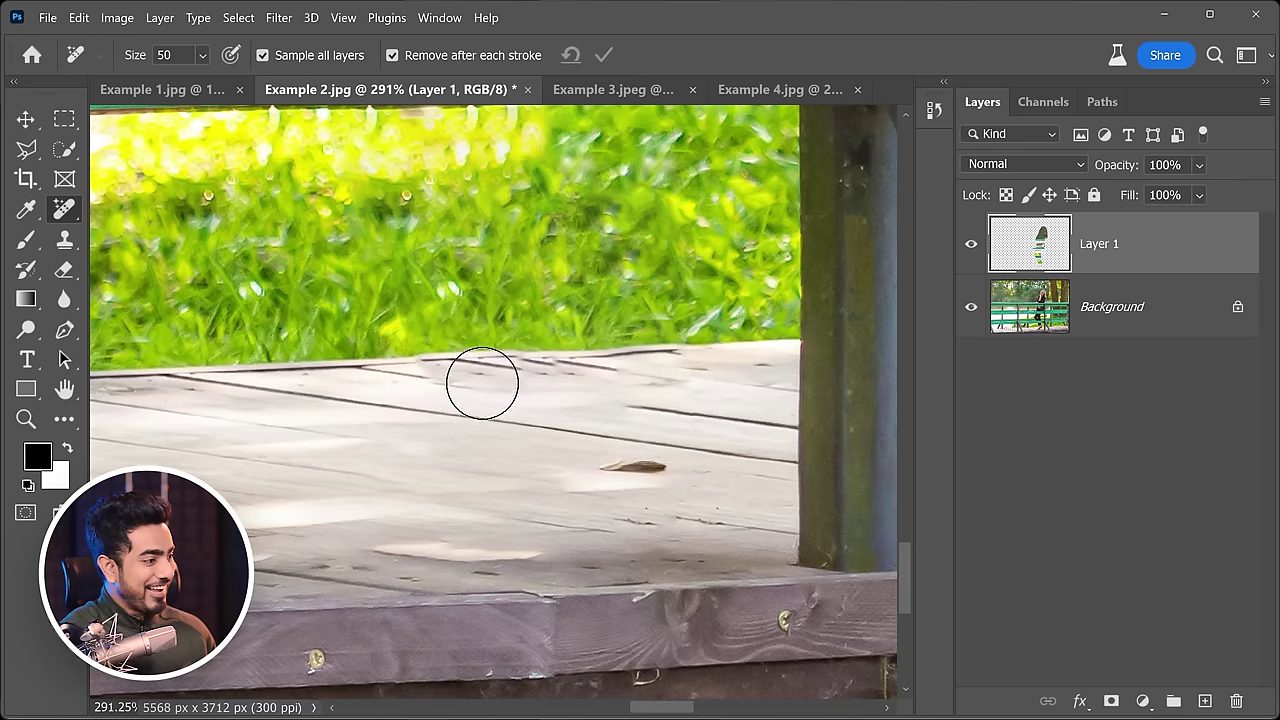
pyautogui.moveTo(432, 373); pyautogui.dragTo(652, 404)
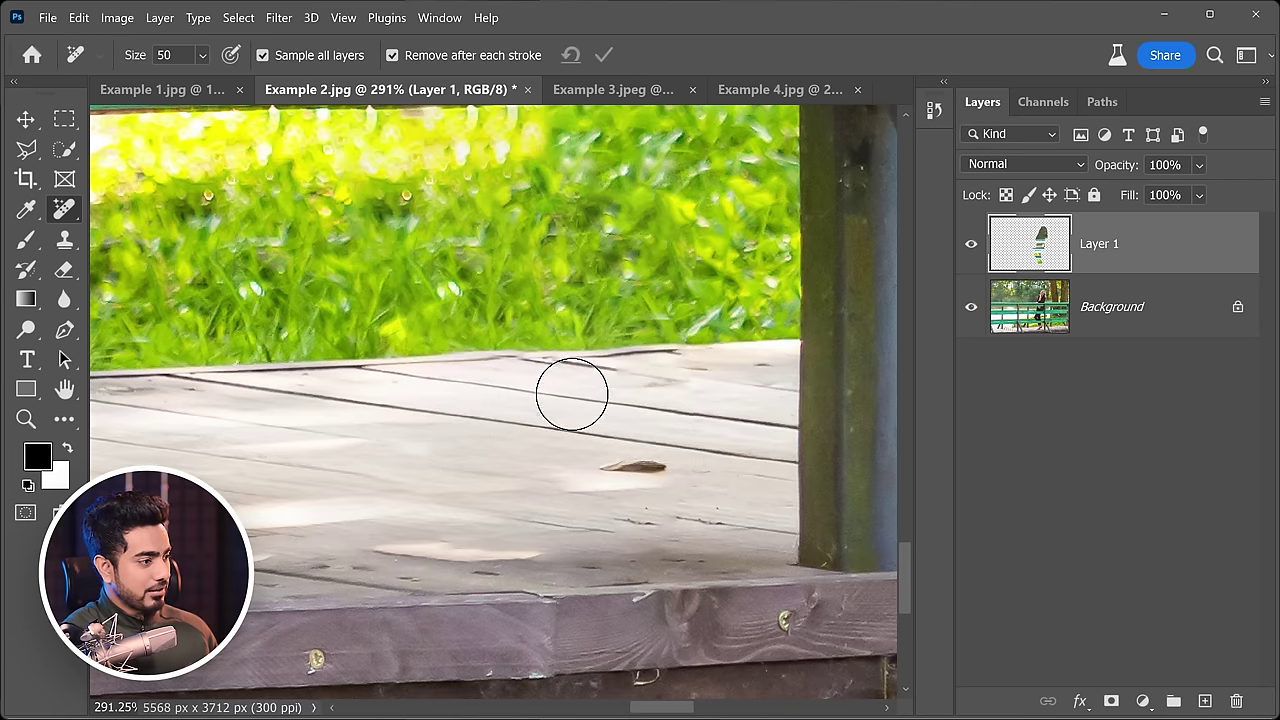
# Reduce the Remove Tool brush size to 25 for fine touch-ups on the wooden deck.
pyautogui.moveTo(573, 367); pyautogui.dragTo(592, 367)
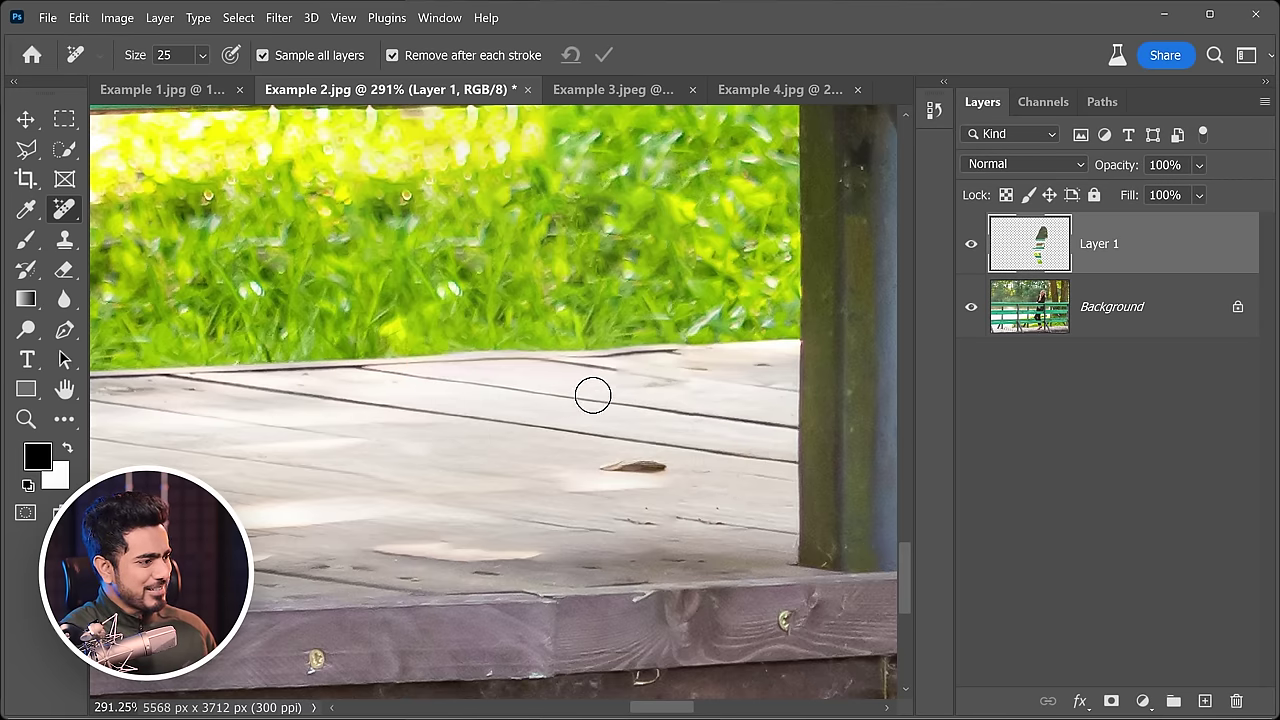
pyautogui.scroll(-5, 592, 395)
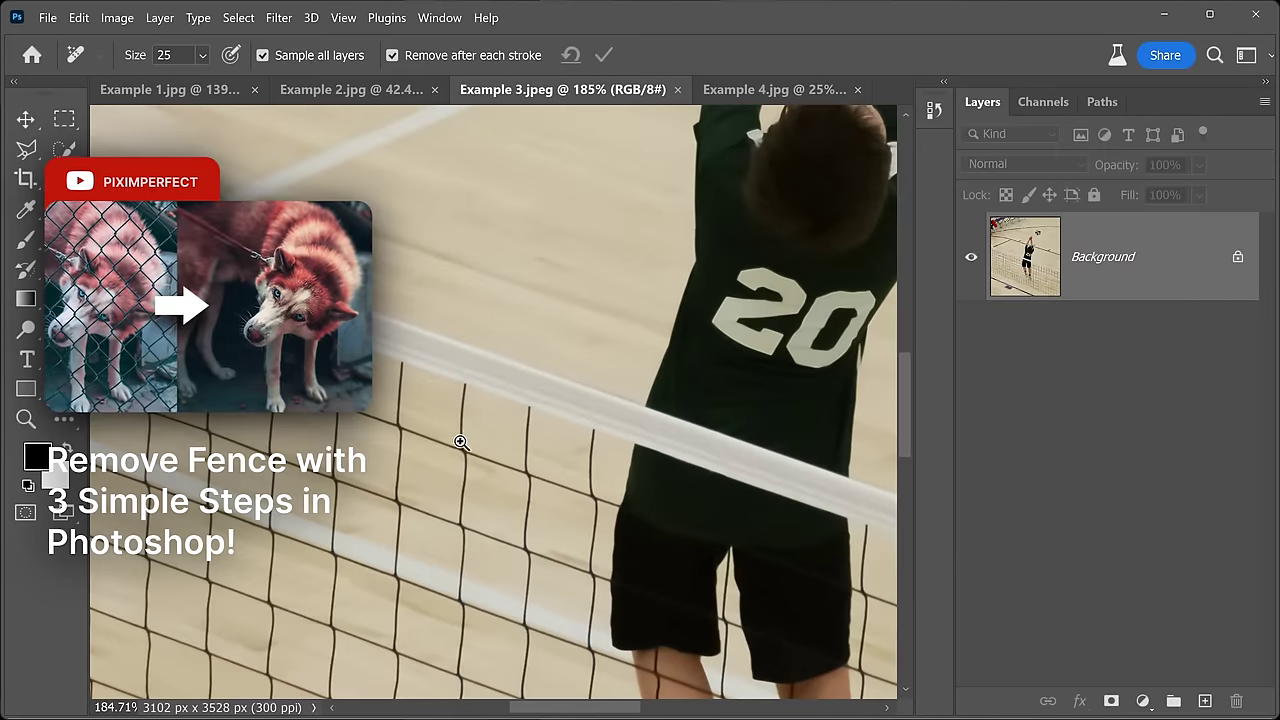
# Brush over the volleyball player in Example 3.jpeg at size 60 with Remove after each stroke off, and apply the removal.
pyautogui.scroll(-6, 460, 442)
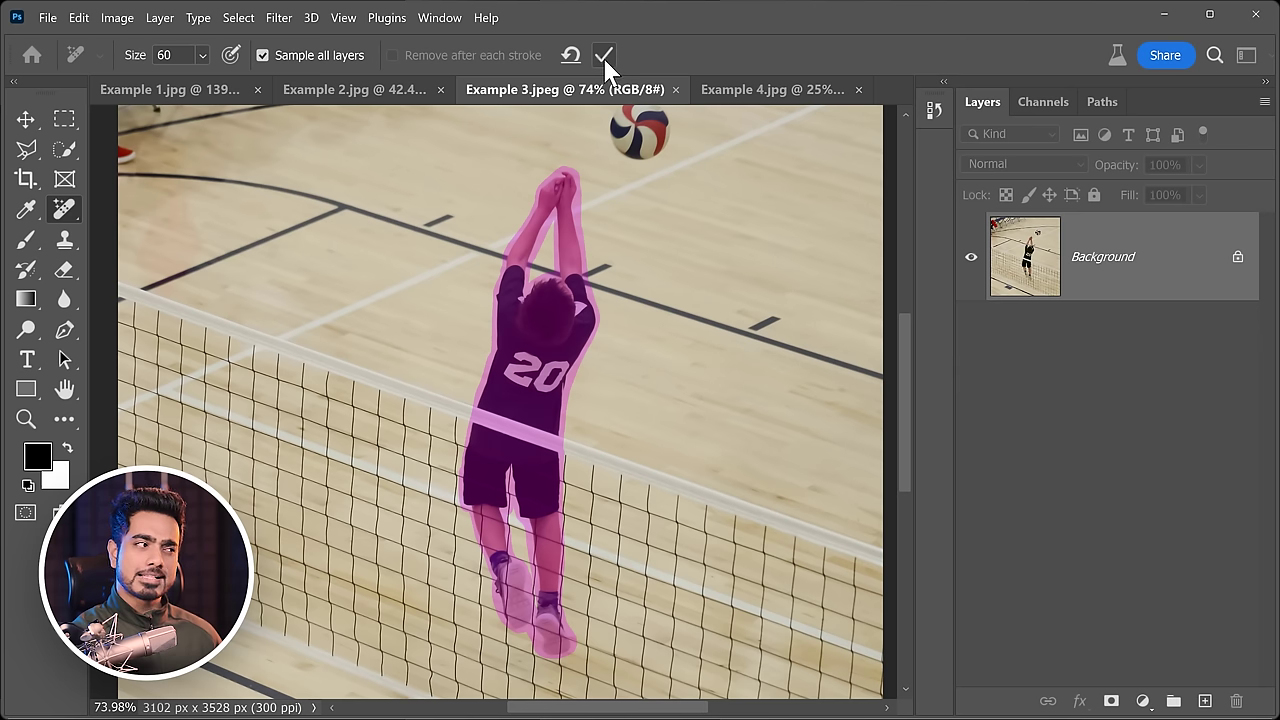
pyautogui.press('Return')
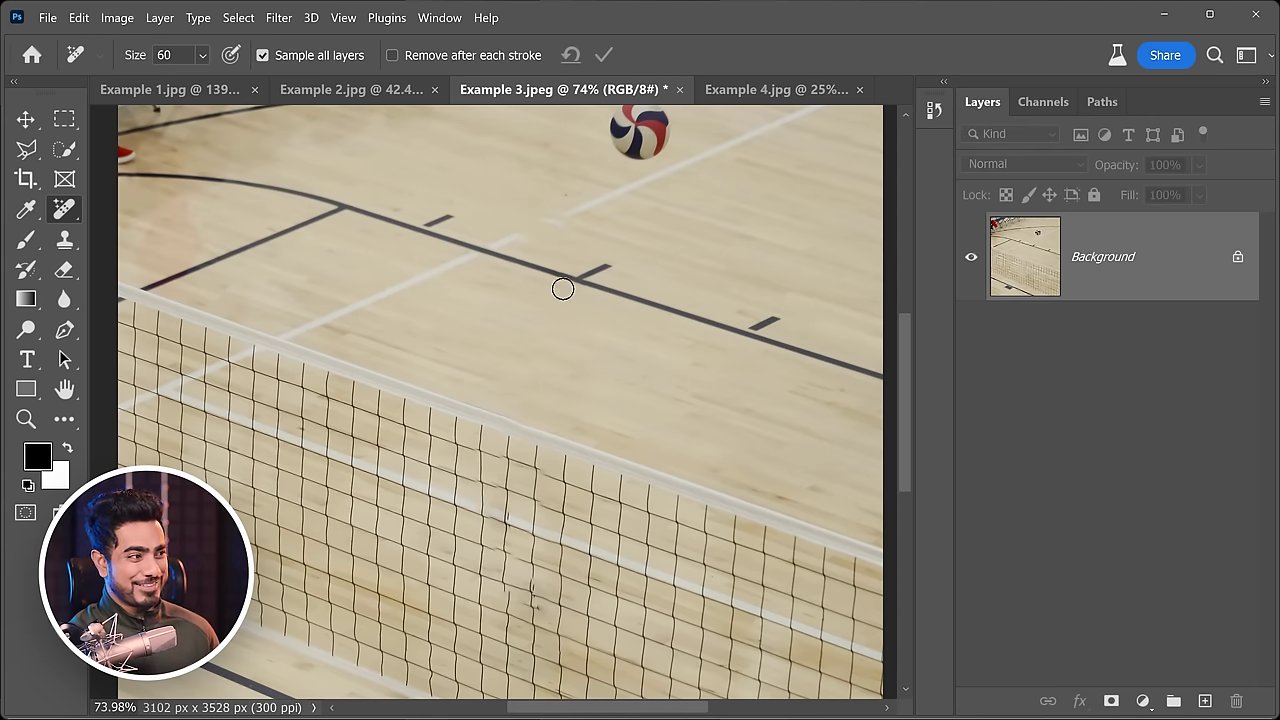
# Brush over the flawed section of the dark court line beside its tick mark at size 60, and apply the removal.
pyautogui.moveTo(565, 230); pyautogui.dragTo(604, 281)
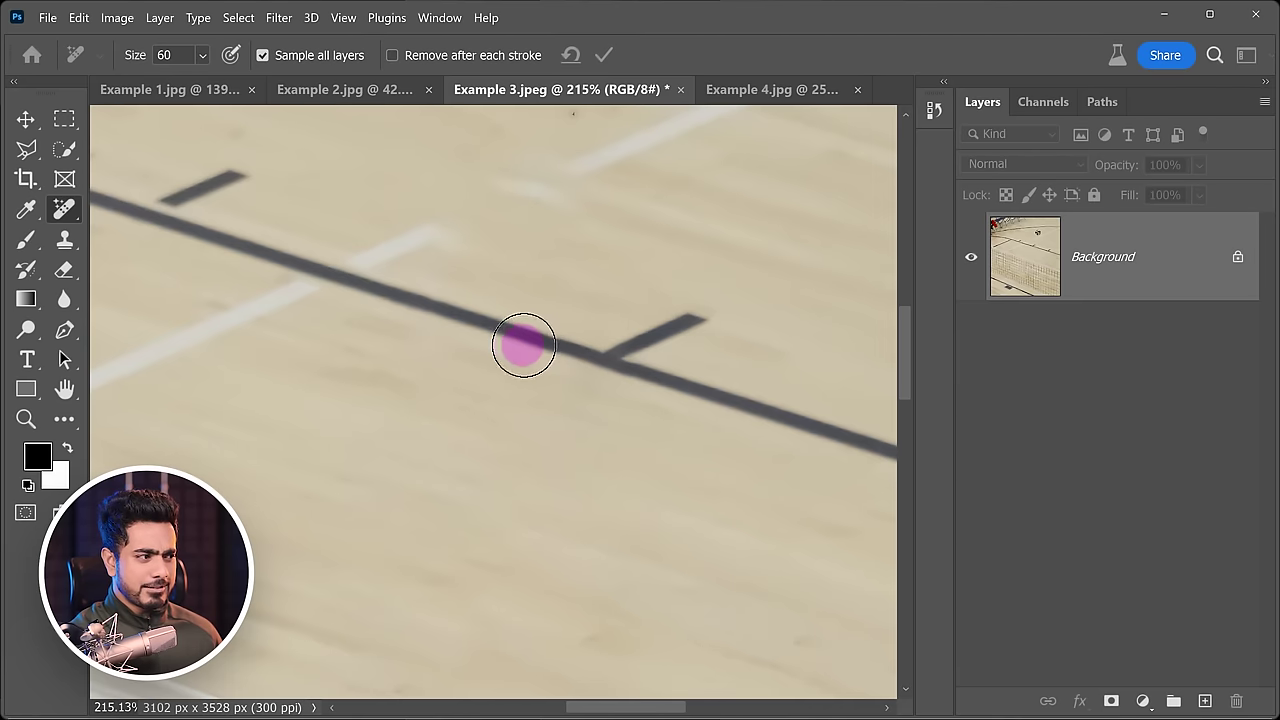
pyautogui.moveTo(568, 345); pyautogui.dragTo(566, 345)
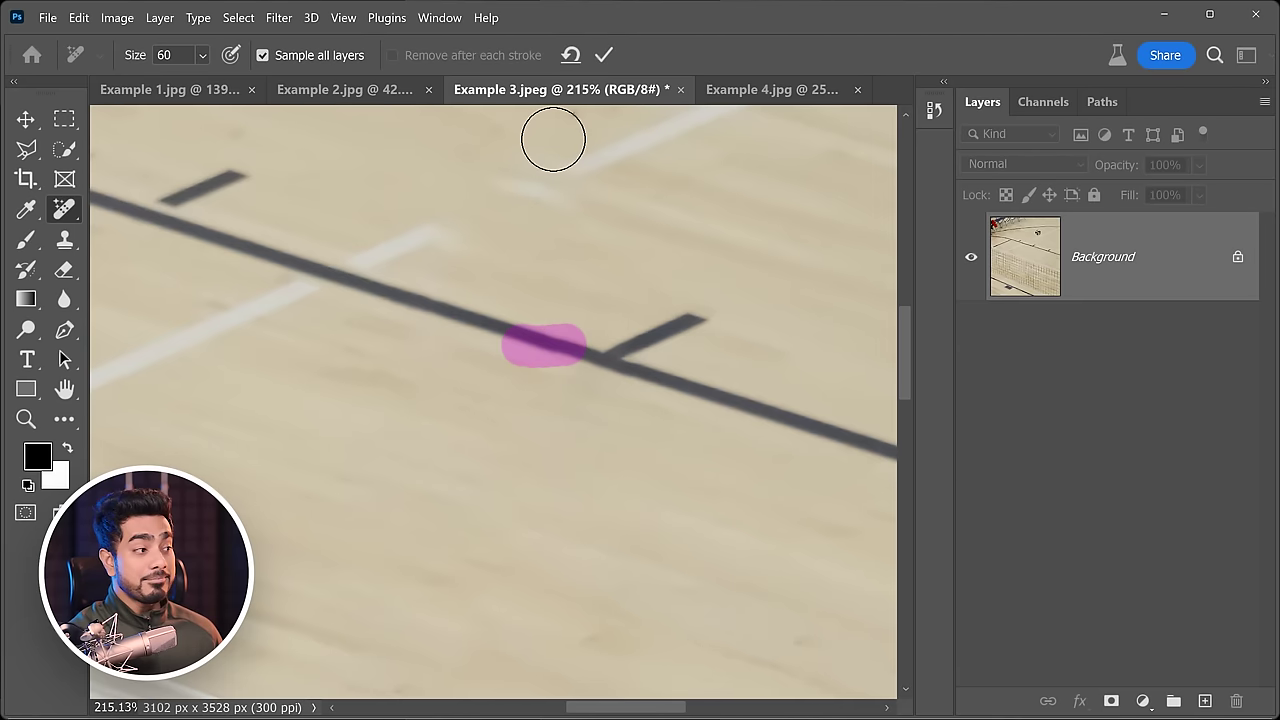
pyautogui.click(604, 56)
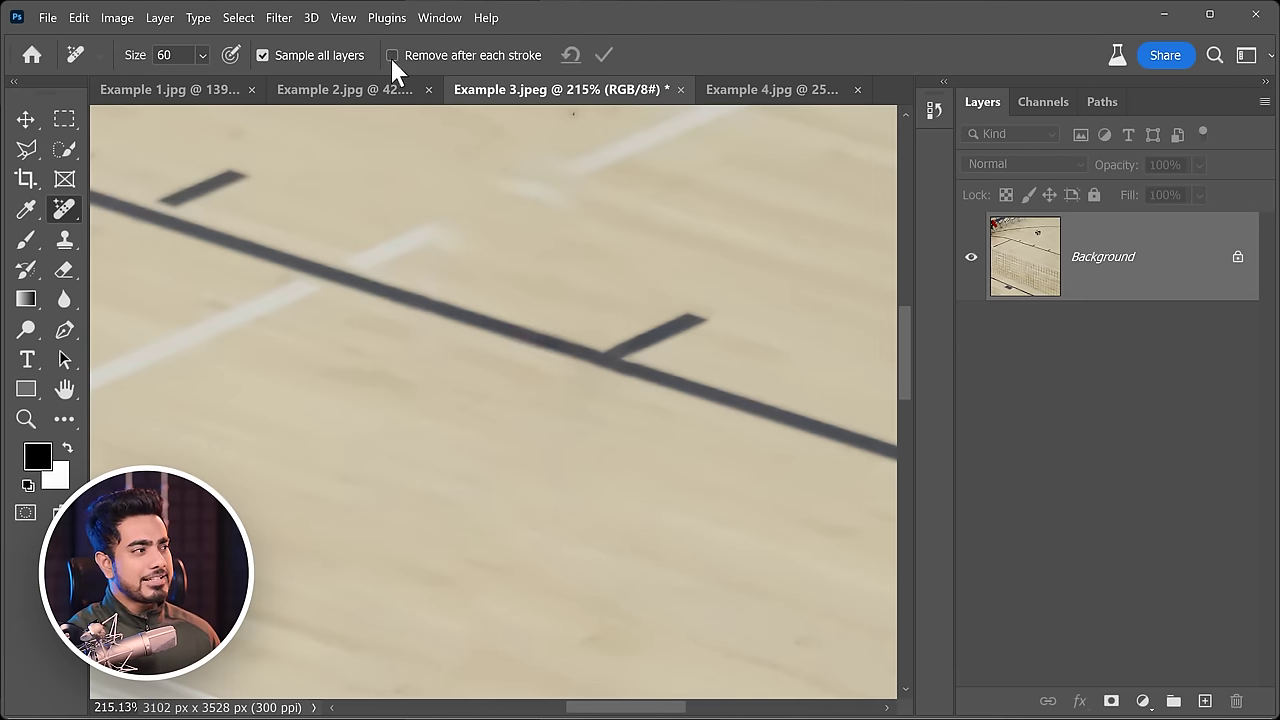
# Enable Remove after each stroke and rebuild the gap in the white court line with the Remove Tool.
pyautogui.click(392, 55)
pyautogui.moveTo(534, 268)
pyautogui.mouseDown()
pyautogui.moveTo(505, 333)
pyautogui.moveTo(481, 267)
pyautogui.moveTo(520, 274)
pyautogui.moveTo(386, 305)
pyautogui.moveTo(462, 302)
pyautogui.mouseUp()
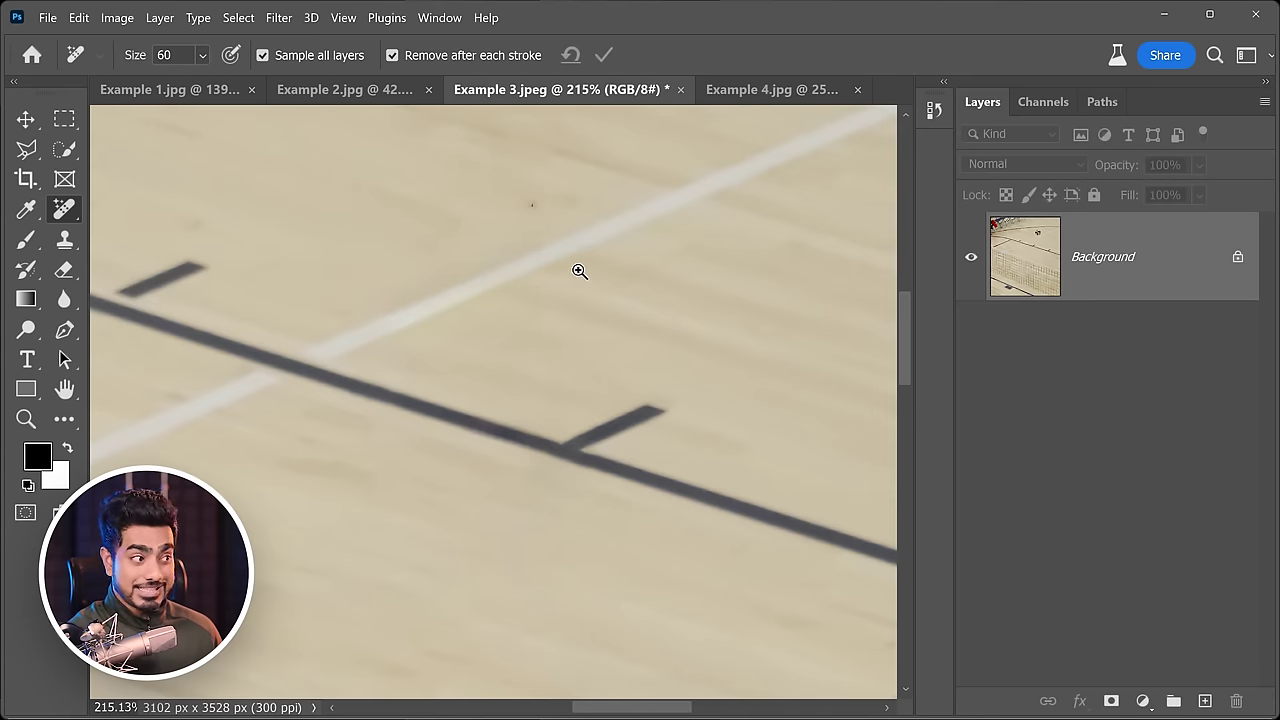
# Paint out the stray marks and broken strands in the net where the player's feet were, at brush size 60.
pyautogui.moveTo(579, 271); pyautogui.dragTo(546, 297)
pyautogui.moveTo(466, 429)
pyautogui.mouseDown()
pyautogui.moveTo(496, 422)
pyautogui.moveTo(565, 480)
pyautogui.mouseUp()
pyautogui.moveTo(543, 414)
pyautogui.mouseDown()
pyautogui.moveTo(535, 495)
pyautogui.moveTo(542, 430)
pyautogui.moveTo(565, 492)
pyautogui.mouseUp()
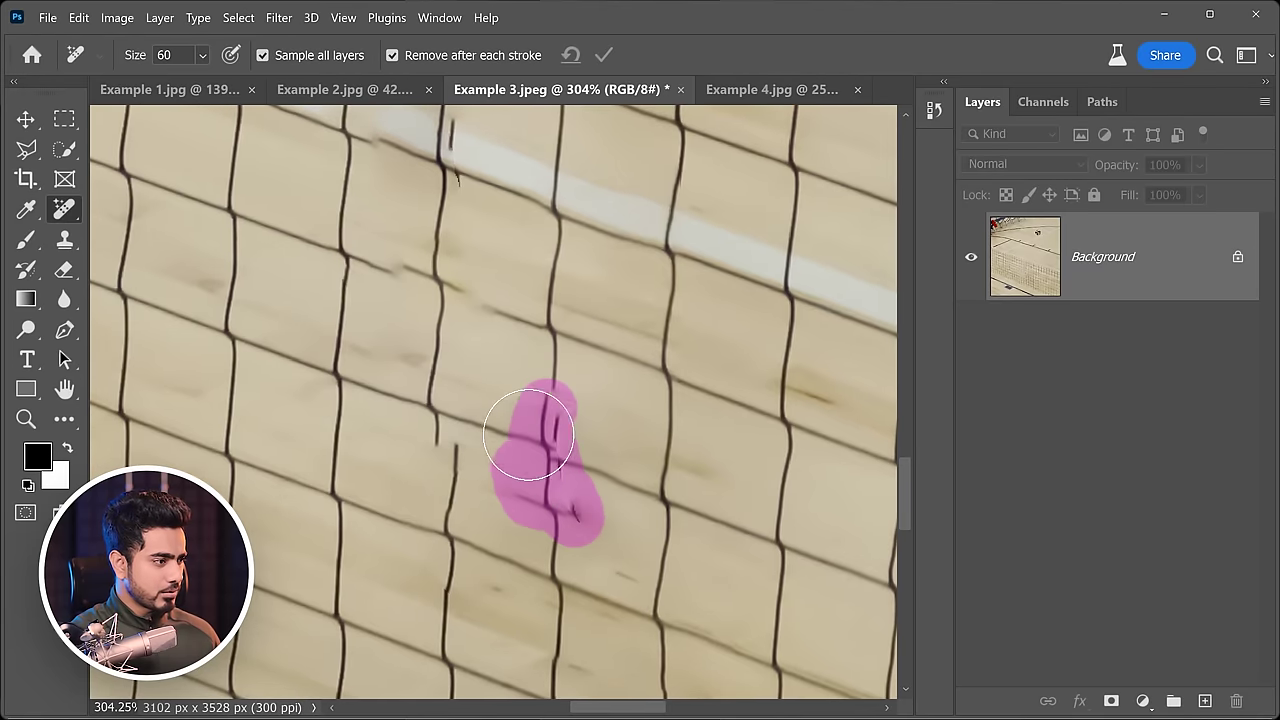
pyautogui.moveTo(529, 435)
pyautogui.mouseDown()
pyautogui.moveTo(478, 424)
pyautogui.moveTo(442, 438)
pyautogui.moveTo(553, 512)
pyautogui.moveTo(580, 426)
pyautogui.moveTo(562, 428)
pyautogui.mouseUp()
# Repair the net strands crossing the white court line behind the net with Remove Tool touch-ups.
pyautogui.moveTo(575, 373); pyautogui.dragTo(577, 403)
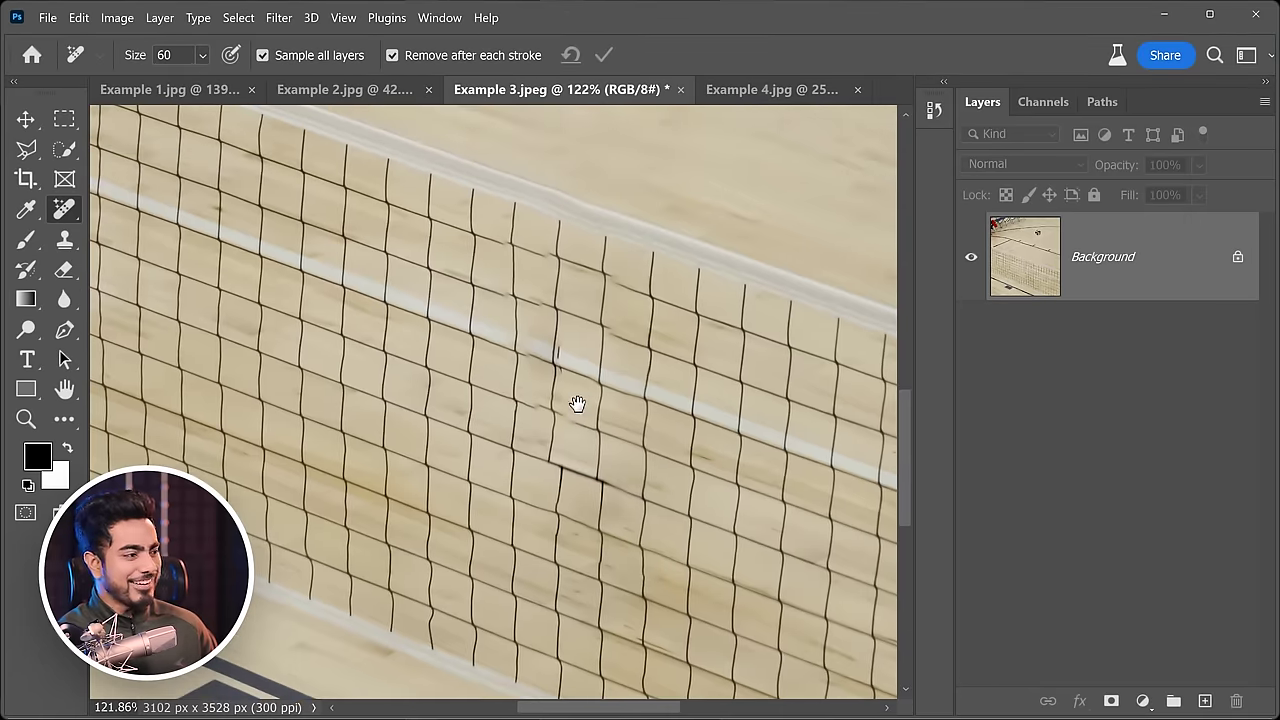
pyautogui.click(551, 355)
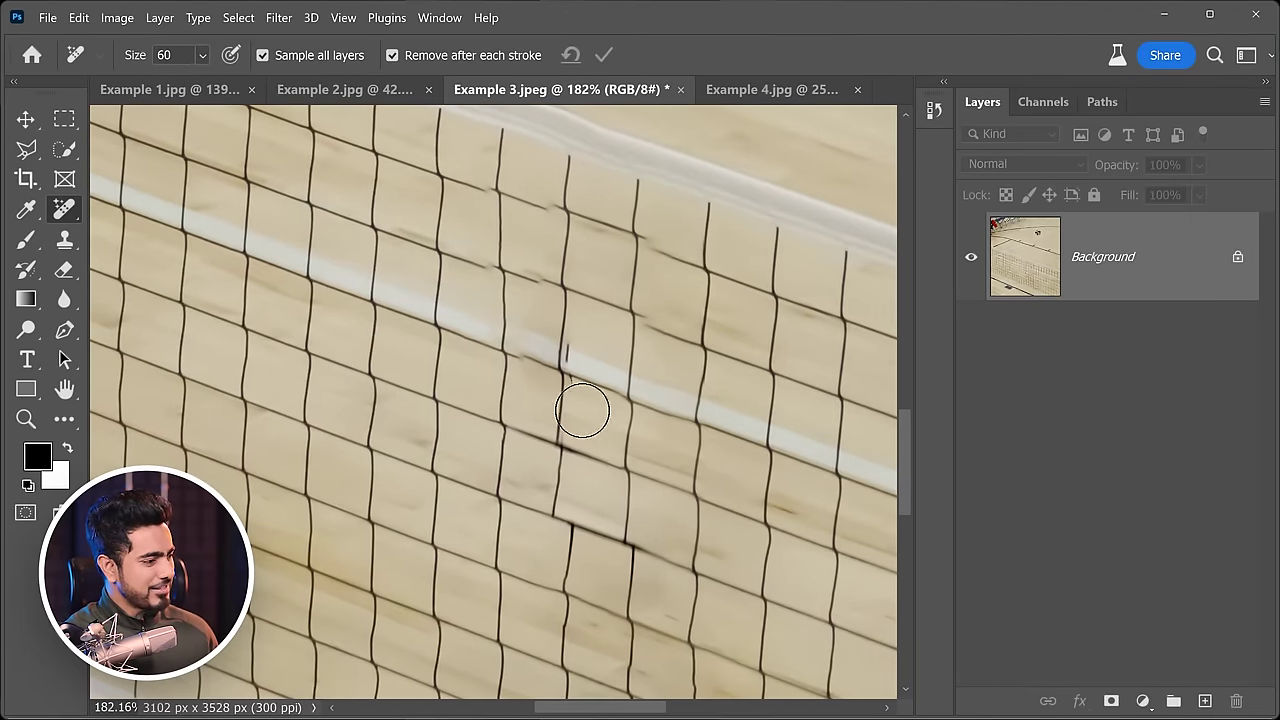
pyautogui.scroll(2, 582, 410)
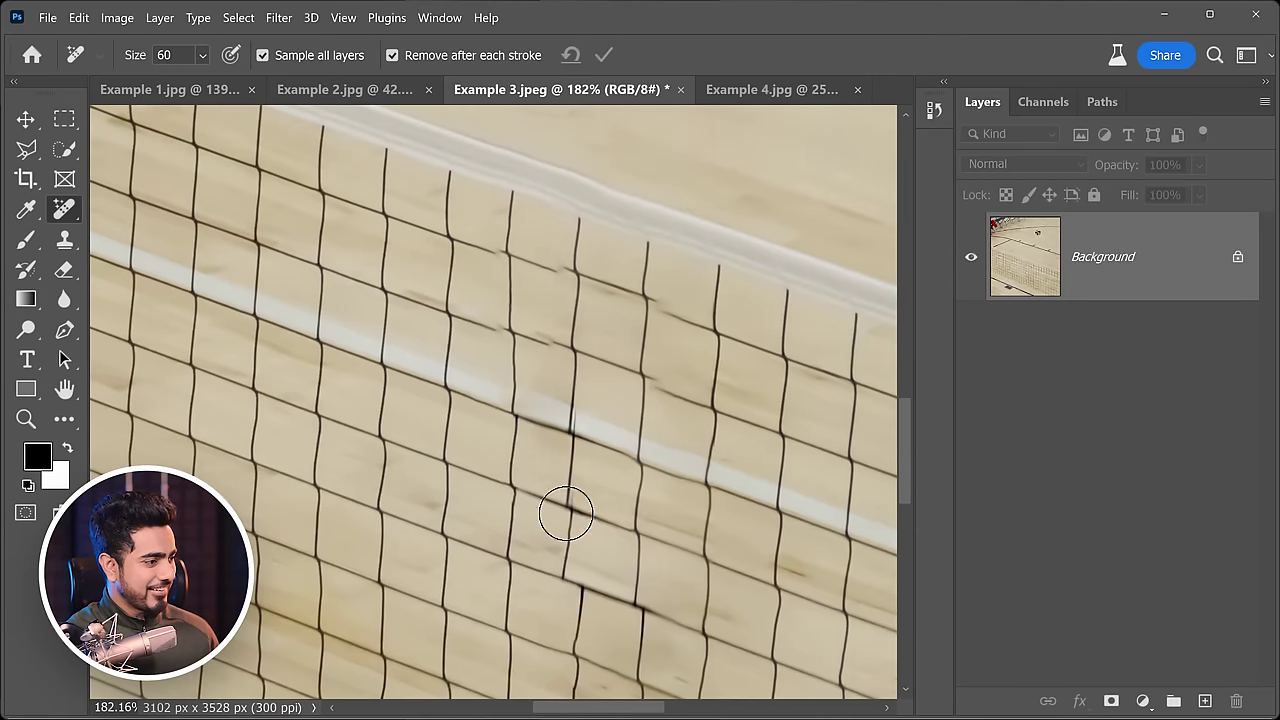
pyautogui.scroll(2, 606, 437)
pyautogui.moveTo(555, 388); pyautogui.dragTo(541, 393)
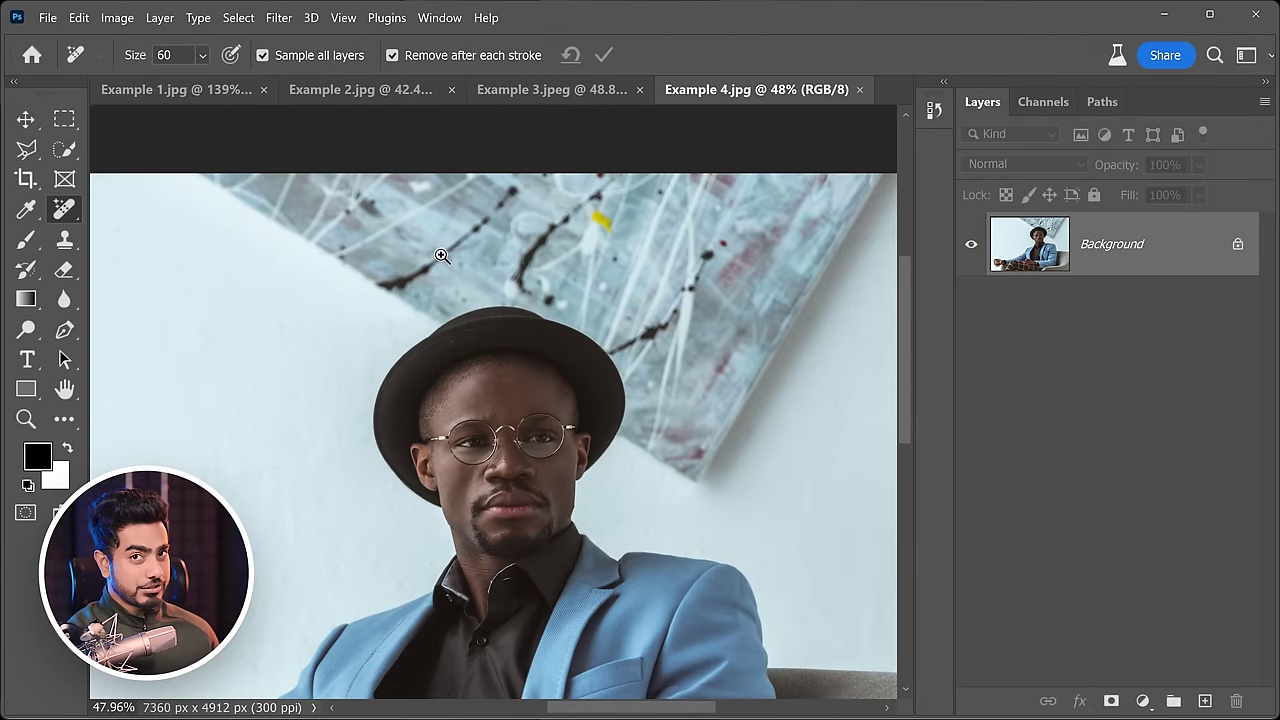
# Select the wall and painting behind the man in Example 4.jpg with the Quick Selection Tool at size 200, leaving him out.
pyautogui.scroll(-3, 441, 256)
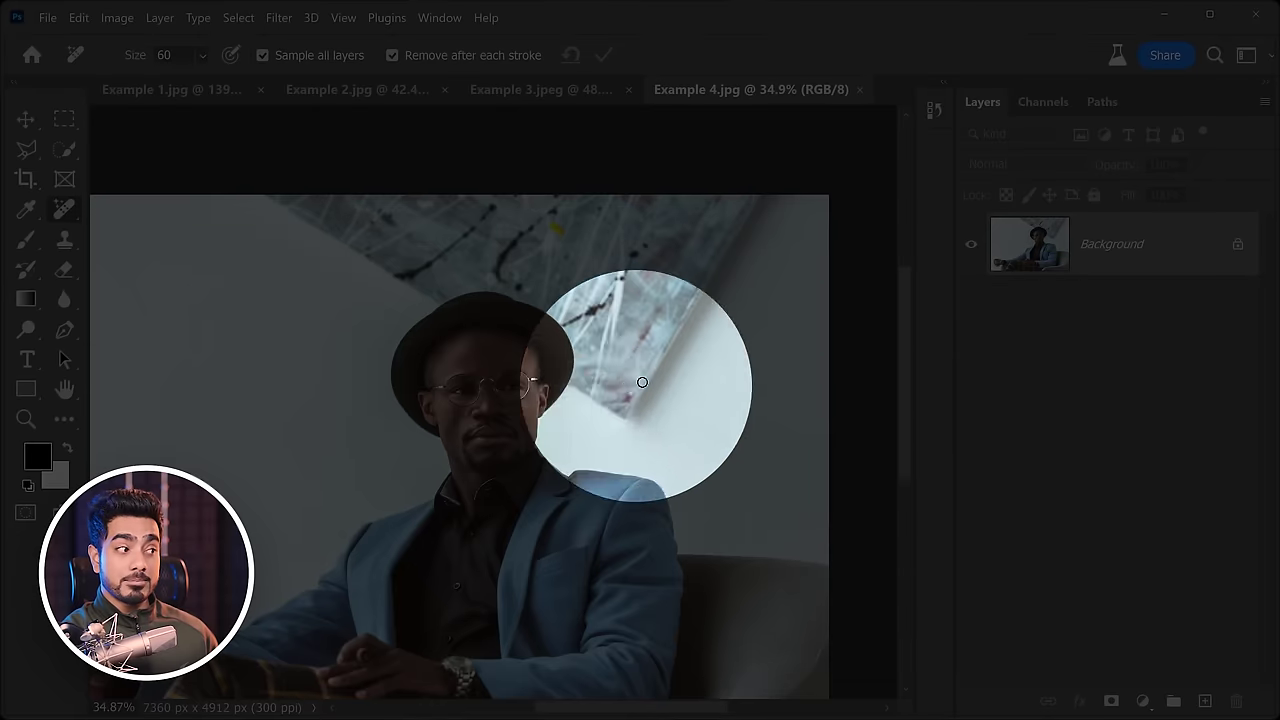
pyautogui.scroll(3, 507, 291)
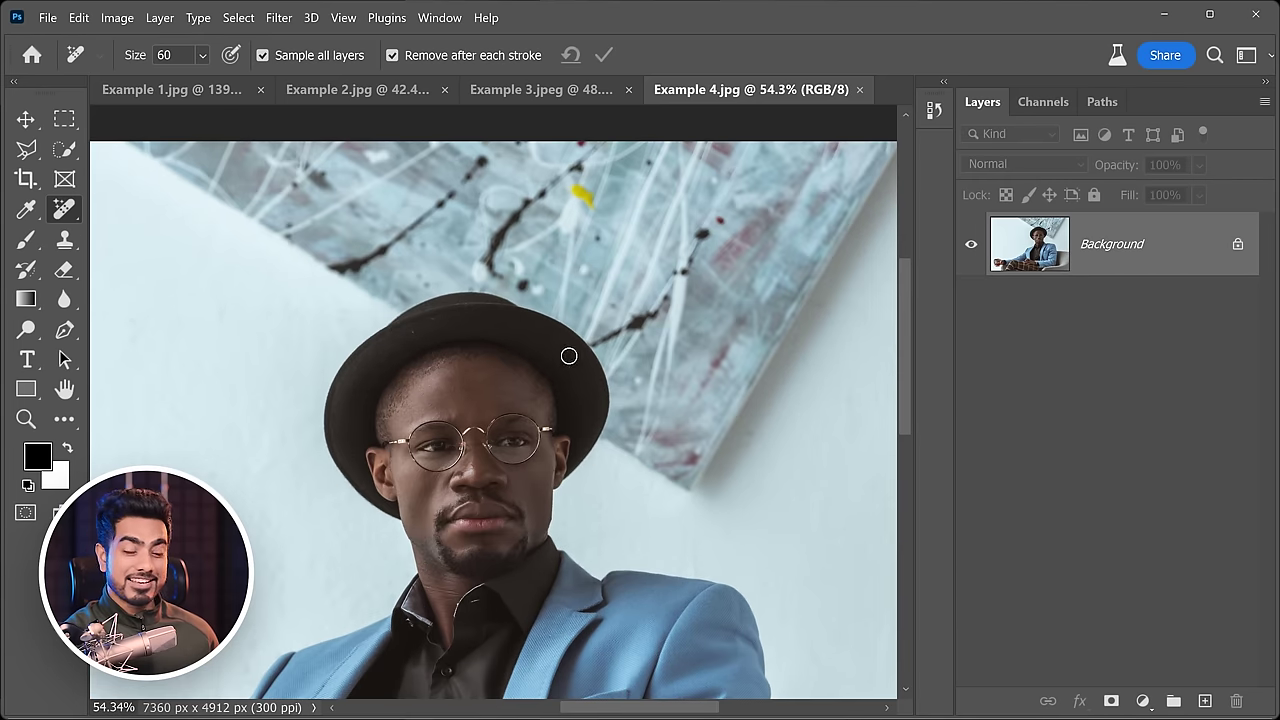
pyautogui.scroll(-3, 569, 356)
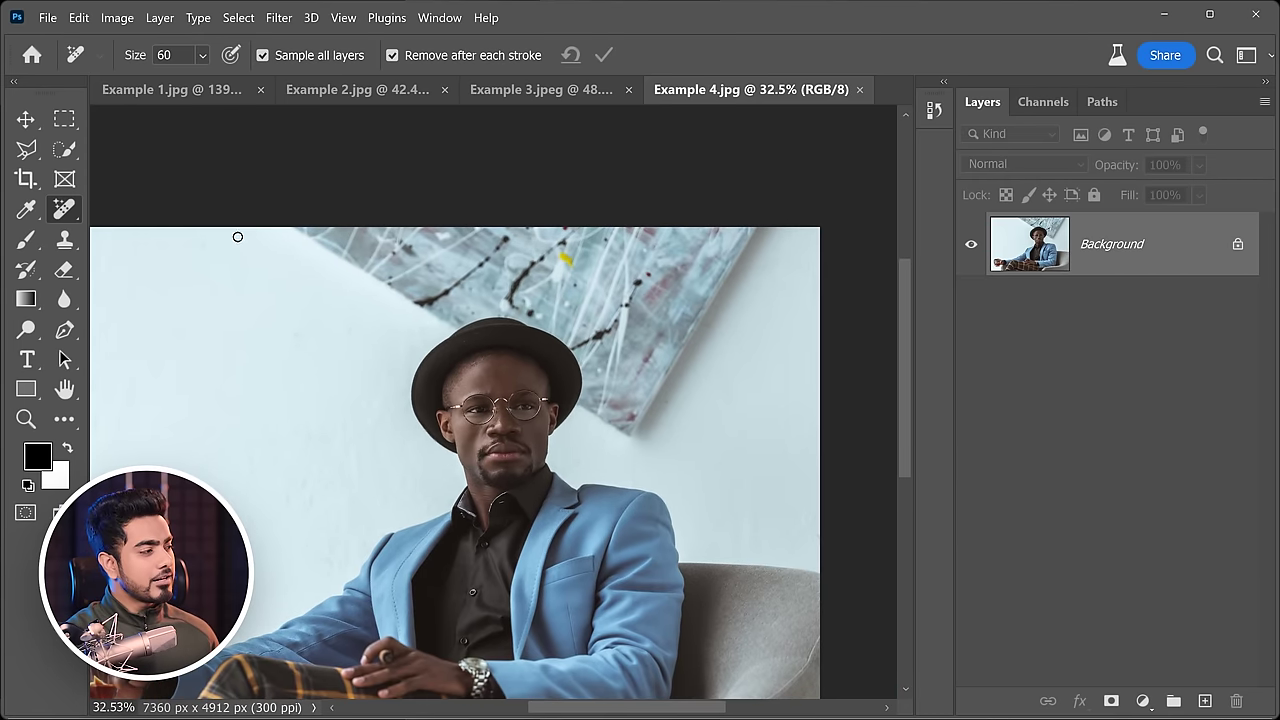
pyautogui.moveTo(64, 152); pyautogui.dragTo(145, 170)
pyautogui.moveTo(312, 320)
pyautogui.mouseDown()
pyautogui.moveTo(428, 276)
pyautogui.moveTo(558, 266)
pyautogui.mouseUp()
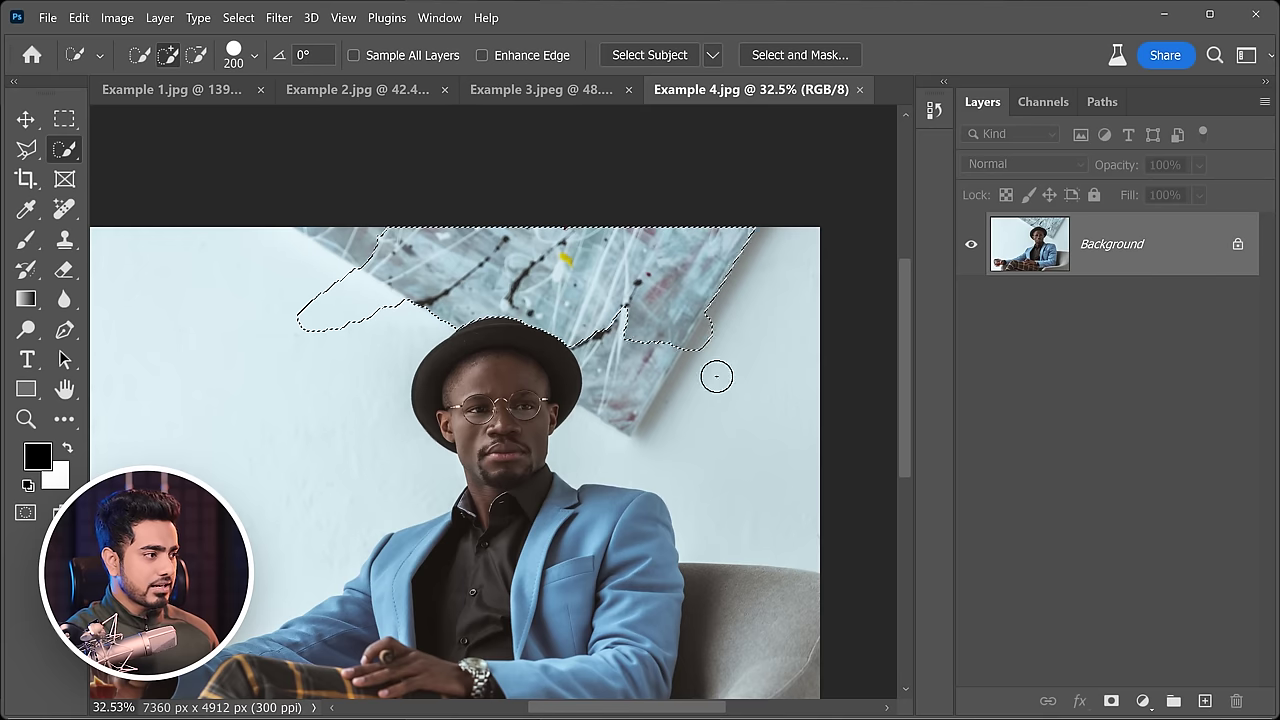
pyautogui.moveTo(716, 376); pyautogui.dragTo(707, 356)
pyautogui.moveTo(289, 387)
pyautogui.mouseDown()
pyautogui.moveTo(244, 422)
pyautogui.moveTo(237, 374)
pyautogui.mouseUp()
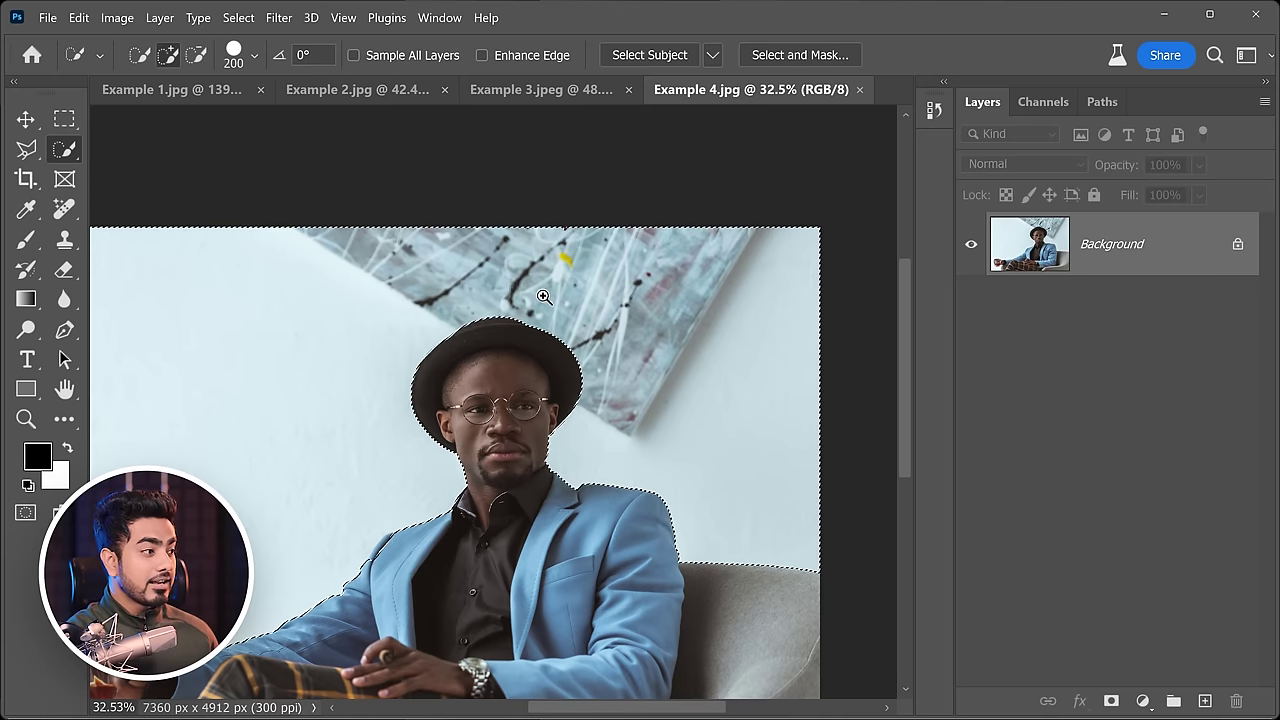
# Try to remove the painting inside the selection with the Remove Tool at brush size 500, and inspect the hat's edge.
pyautogui.scroll(2, 540, 300)
pyautogui.click(64, 208)
pyautogui.rightClick(64, 208)
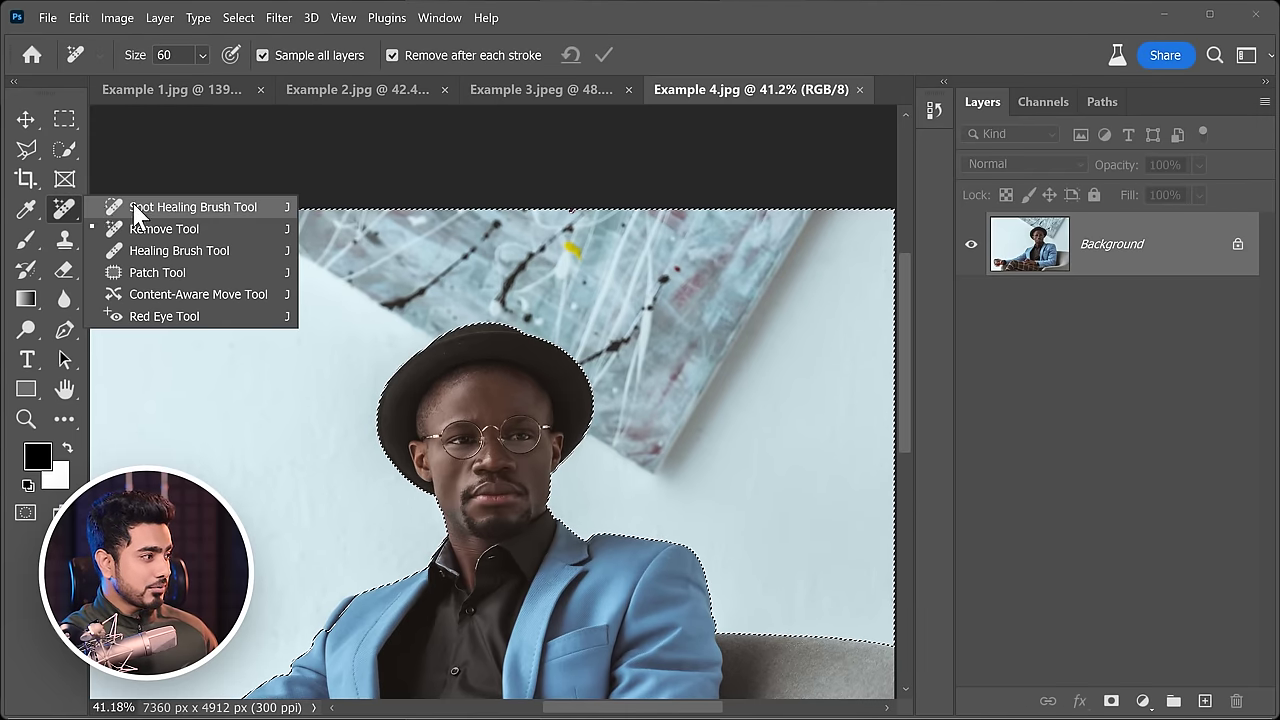
pyautogui.click(170, 230)
pyautogui.press(']')
pyautogui.press(']')
pyautogui.press(']')
pyautogui.press(']')
pyautogui.press(']')
pyautogui.press(']')
pyautogui.press(']')
pyautogui.press(']')
pyautogui.press(']')
pyautogui.press(']')
pyautogui.press(']')
pyautogui.press(']')
pyautogui.moveTo(200, 215)
pyautogui.mouseDown()
pyautogui.moveTo(610, 412)
pyautogui.moveTo(665, 458)
pyautogui.moveTo(798, 266)
pyautogui.moveTo(643, 214)
pyautogui.moveTo(560, 210)
pyautogui.moveTo(608, 234)
pyautogui.moveTo(603, 333)
pyautogui.moveTo(666, 357)
pyautogui.moveTo(720, 277)
pyautogui.mouseUp()
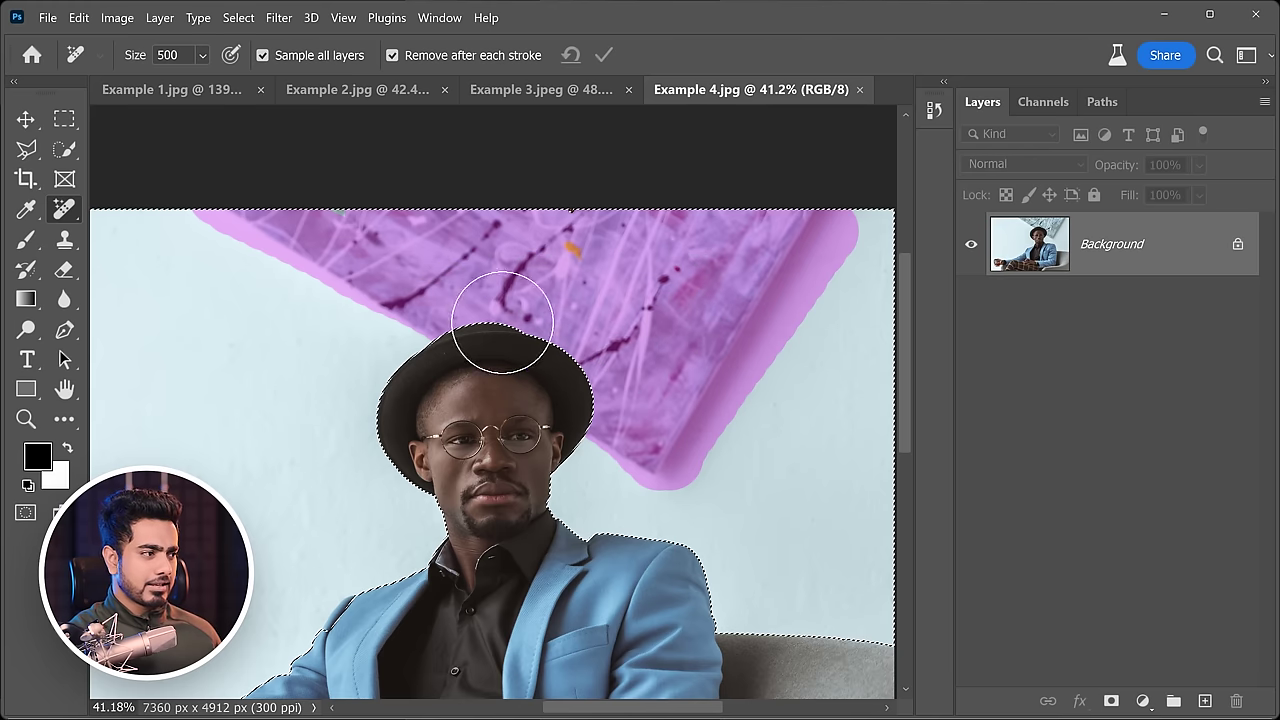
pyautogui.moveTo(502, 322); pyautogui.dragTo(471, 331)
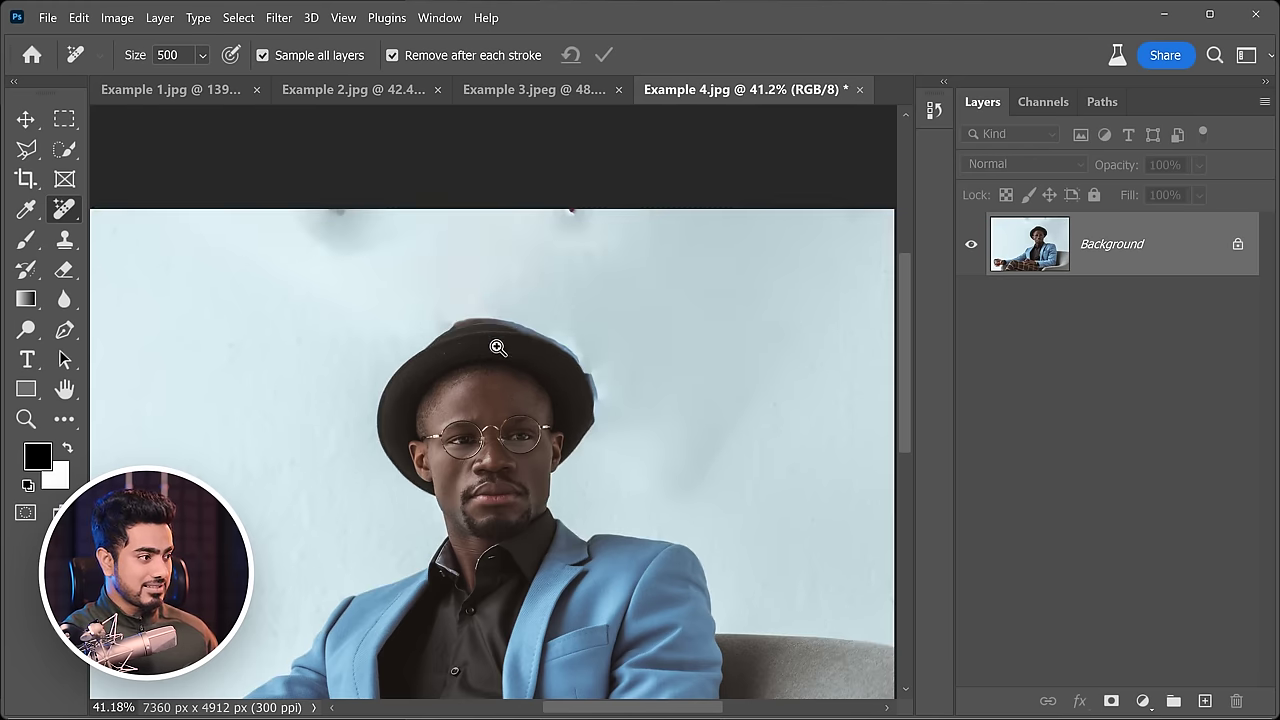
pyautogui.moveTo(497, 347); pyautogui.dragTo(571, 301)
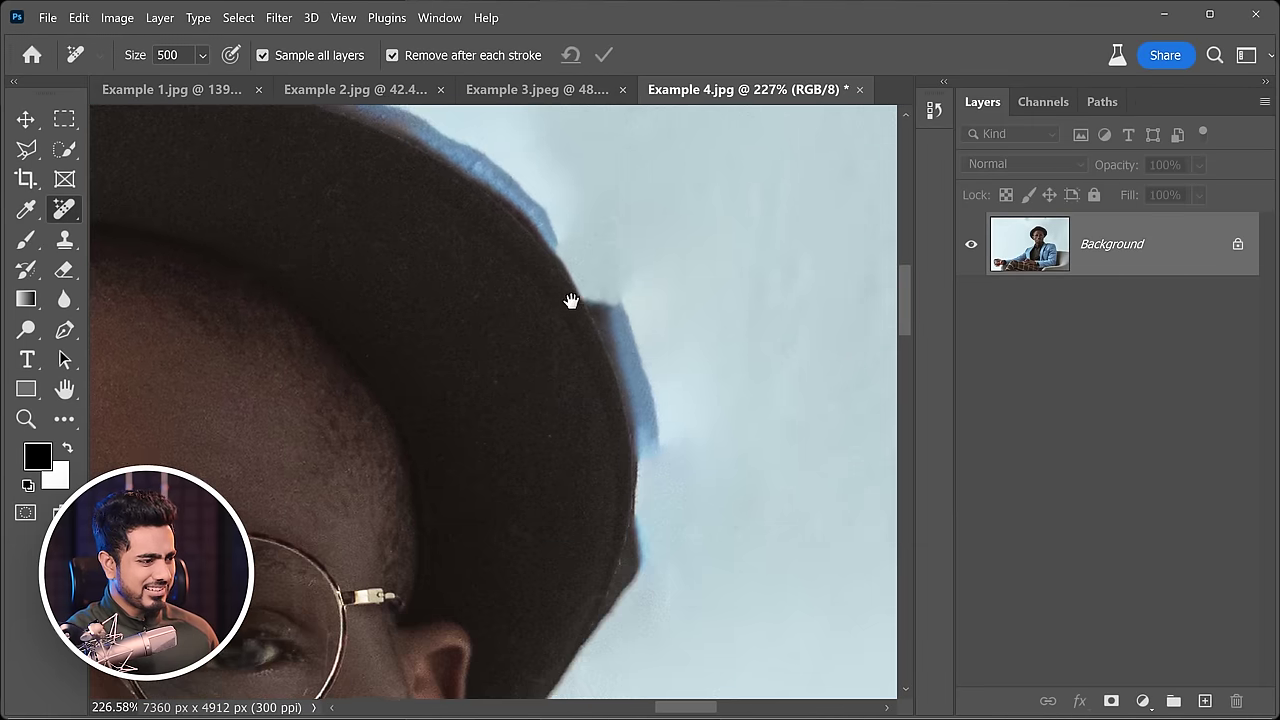
# Try to remove the painting without a selection by outlining and brushing over it with the Remove Tool at size 200.
pyautogui.scroll(-6, 571, 301)
pyautogui.moveTo(295, 192); pyautogui.dragTo(366, 219)
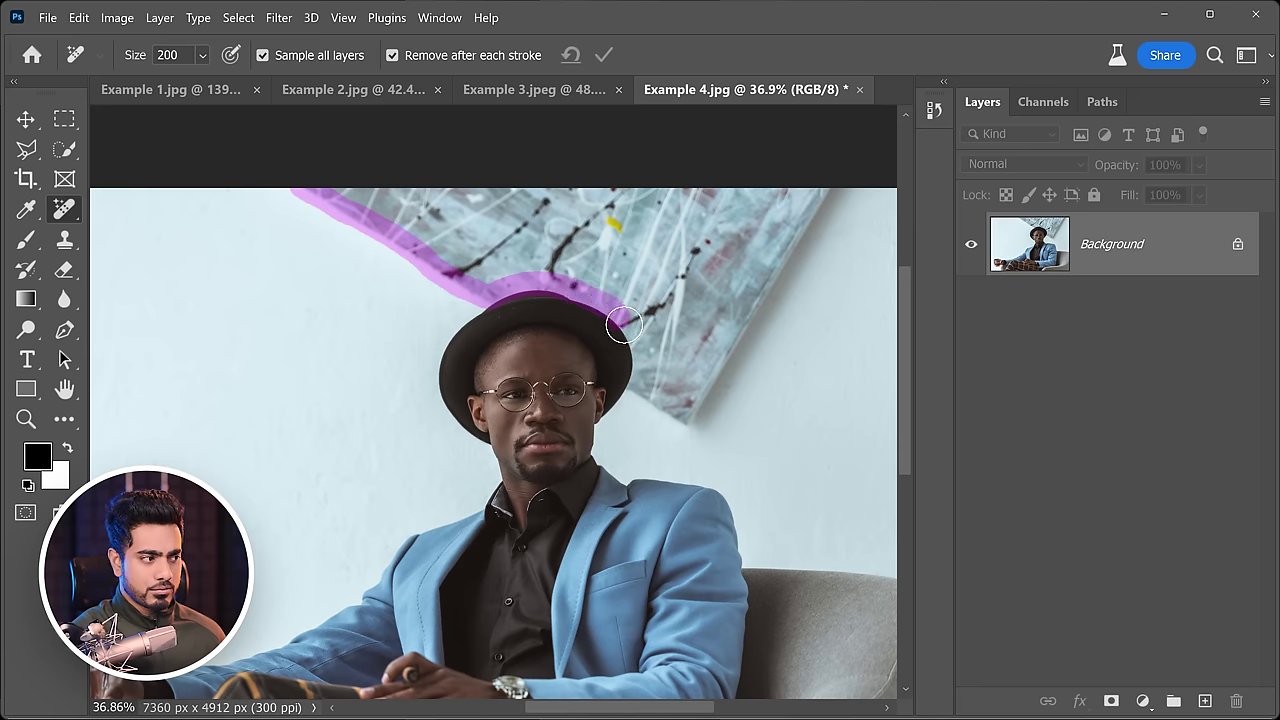
pyautogui.moveTo(639, 390)
pyautogui.mouseDown()
pyautogui.moveTo(692, 430)
pyautogui.moveTo(855, 190)
pyautogui.moveTo(512, 200)
pyautogui.moveTo(505, 247)
pyautogui.moveTo(459, 264)
pyautogui.moveTo(634, 229)
pyautogui.moveTo(758, 225)
pyautogui.moveTo(680, 226)
pyautogui.moveTo(812, 204)
pyautogui.moveTo(577, 271)
pyautogui.moveTo(641, 327)
pyautogui.moveTo(702, 339)
pyautogui.moveTo(705, 298)
pyautogui.moveTo(764, 296)
pyautogui.mouseUp()
pyautogui.moveTo(683, 314); pyautogui.dragTo(677, 306)
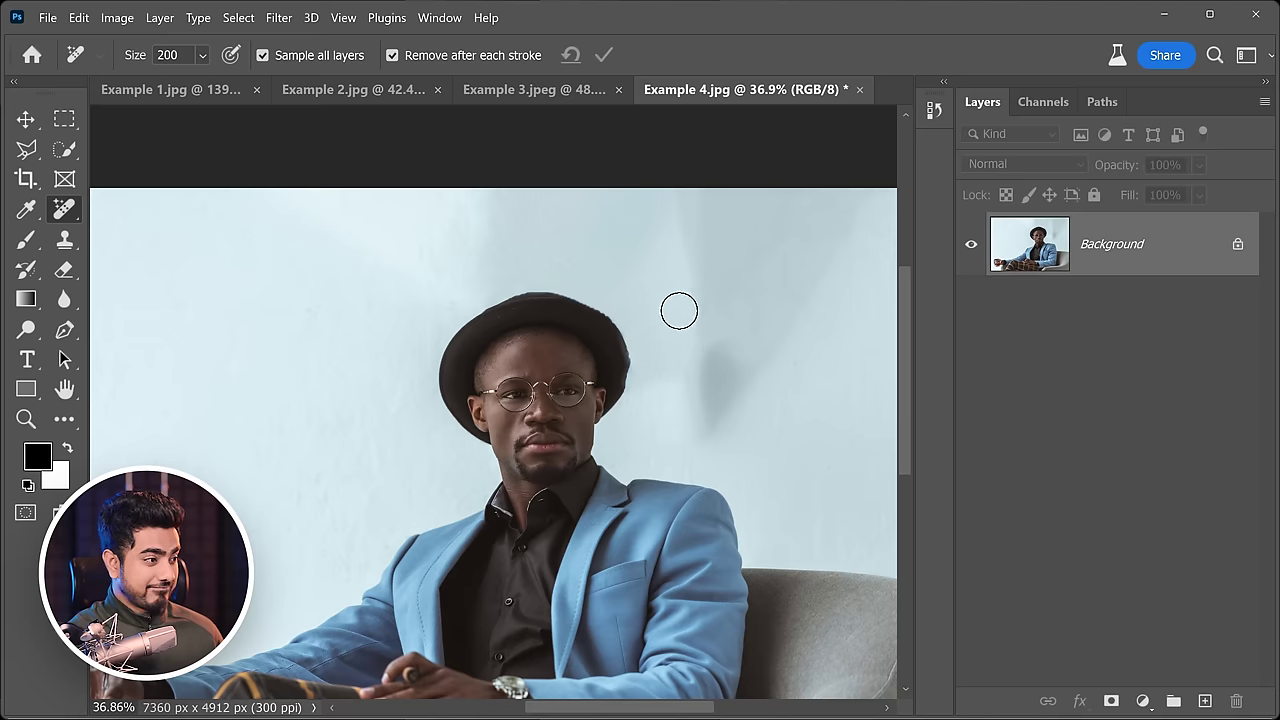
pyautogui.scroll(5, 590, 295)
pyautogui.scroll(-4, 592, 329)
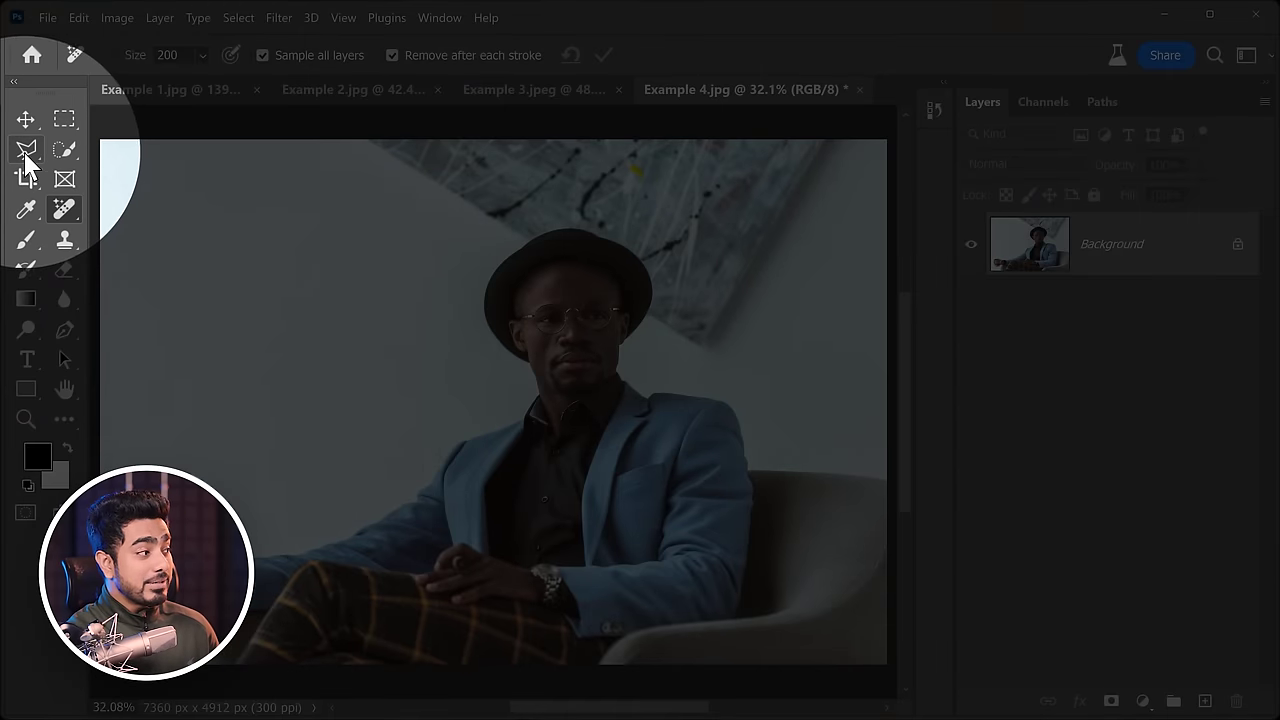
# Outline the painting and its shadow with a Polygonal Lasso selection that cuts straight across the man's hat and face.
pyautogui.rightClick(27, 152)
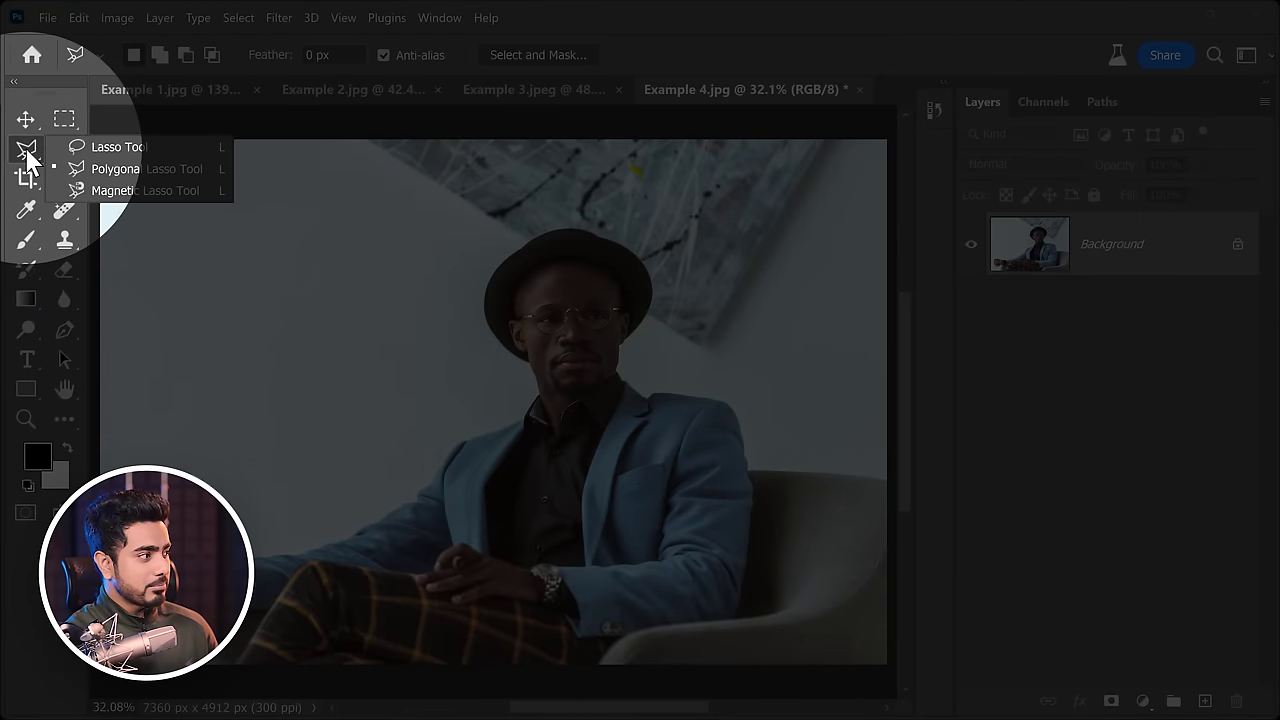
pyautogui.click(85, 170)
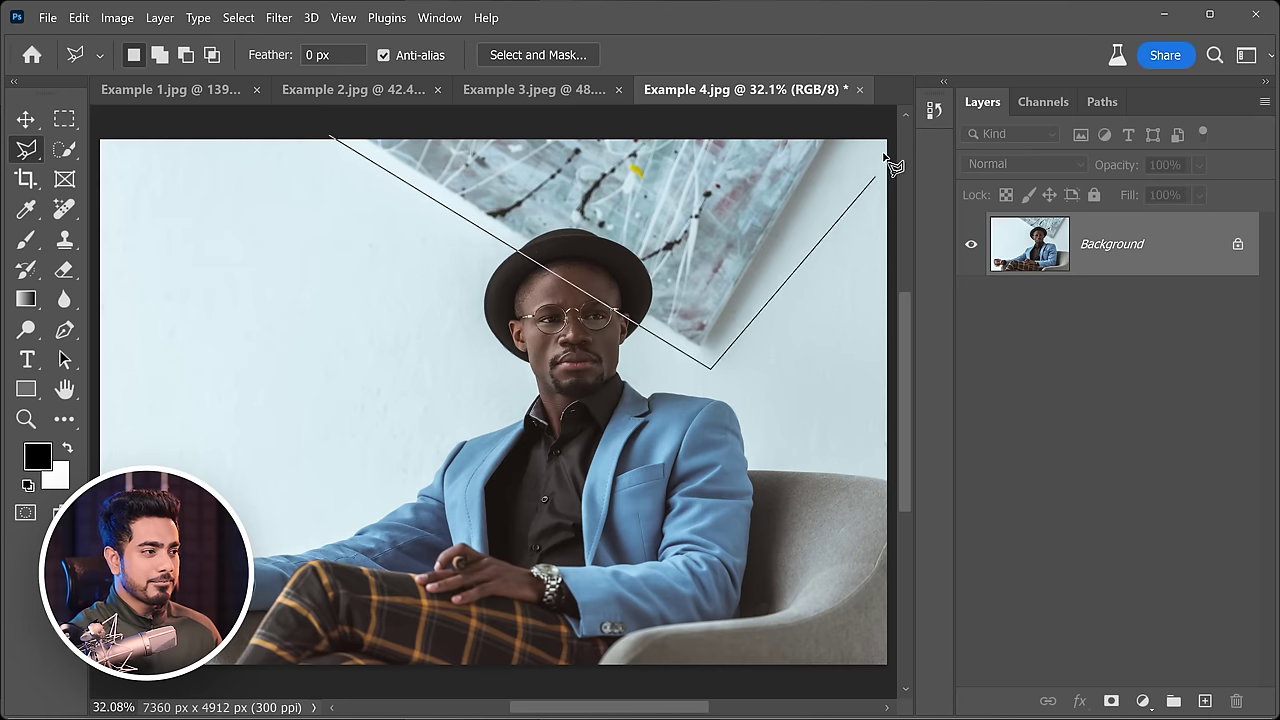
pyautogui.click(884, 128)
pyautogui.click(335, 140)
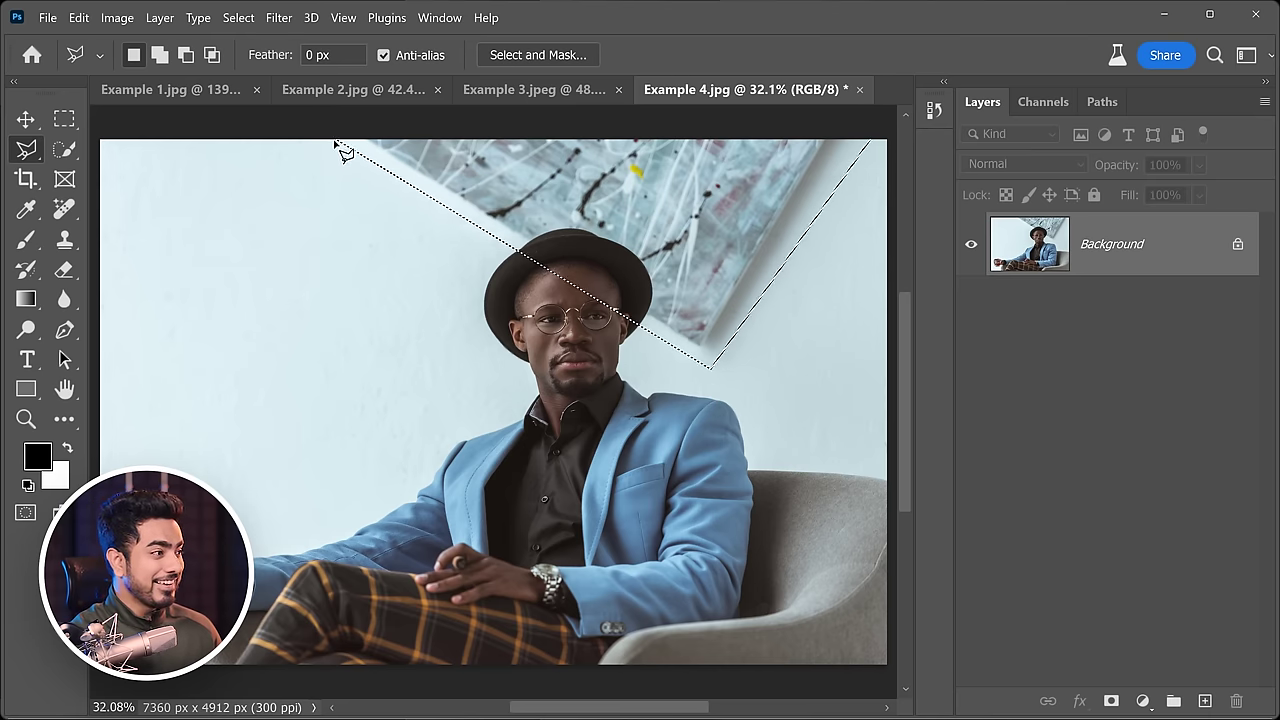
# Subtract the man's hat and face from the painting selection with the Quick Selection Tool at size 200.
pyautogui.scroll(3, 605, 250)
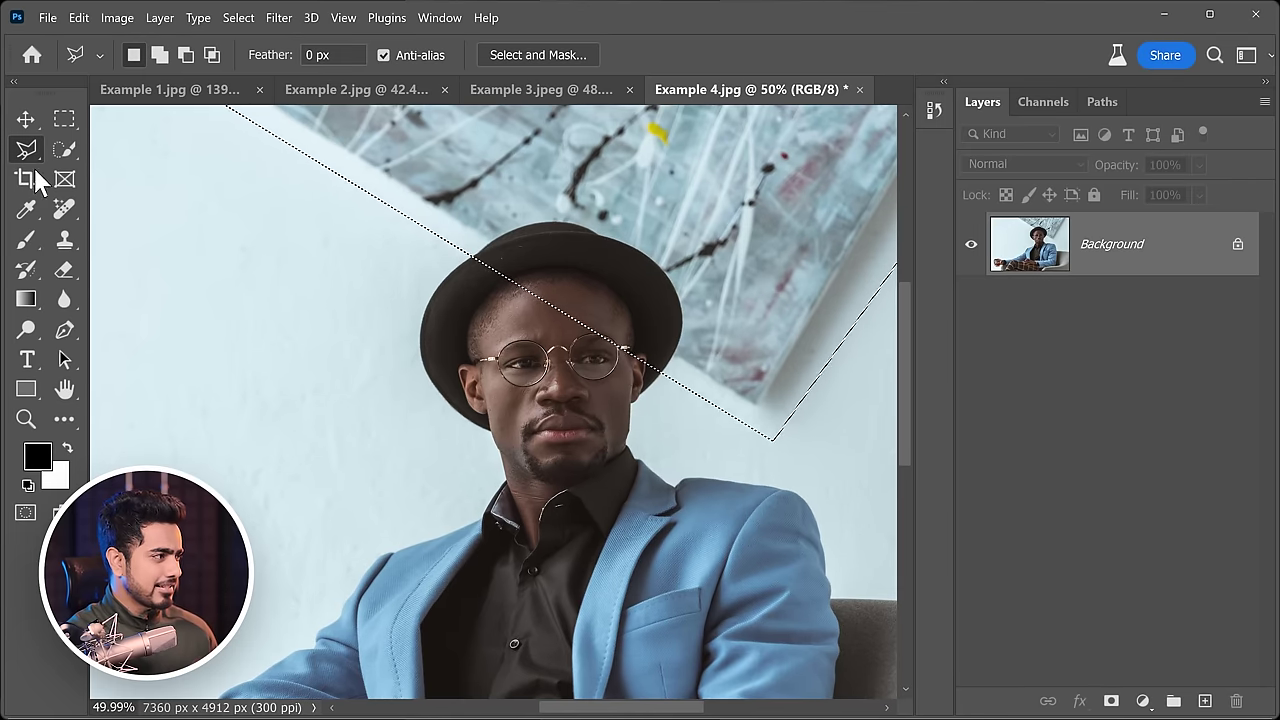
pyautogui.moveTo(64, 149); pyautogui.dragTo(134, 166)
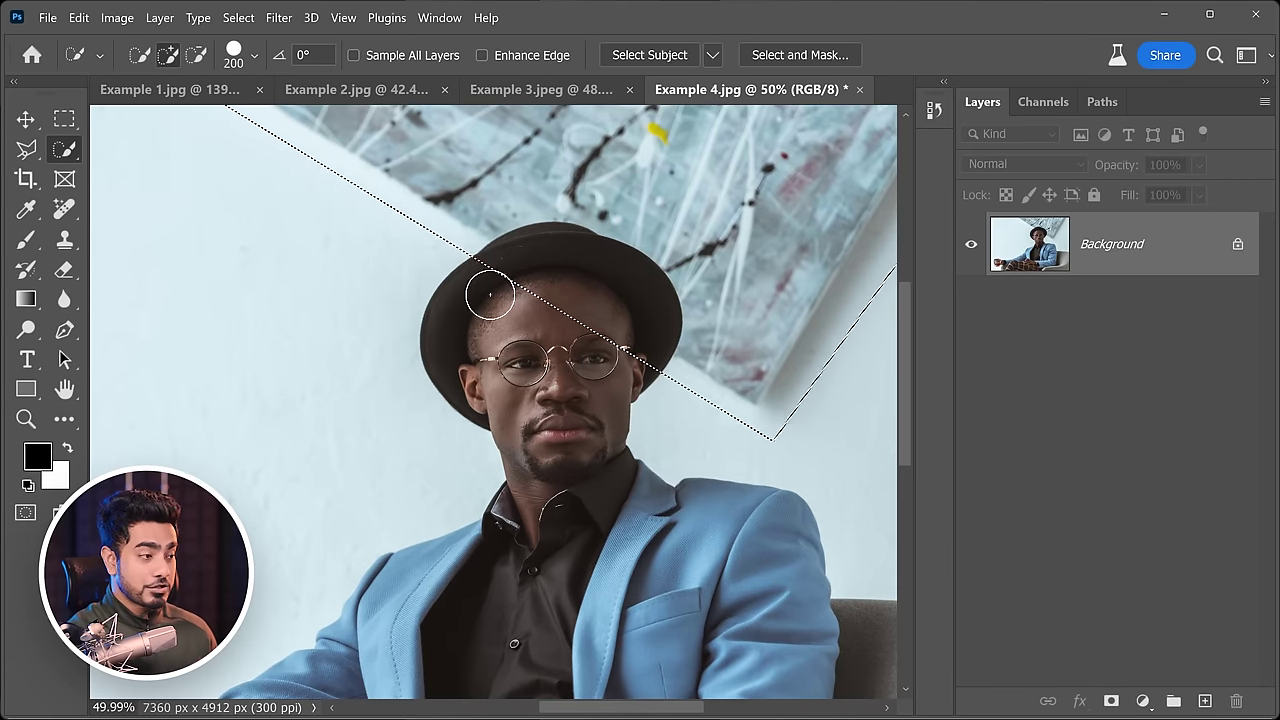
pyautogui.press('alt')
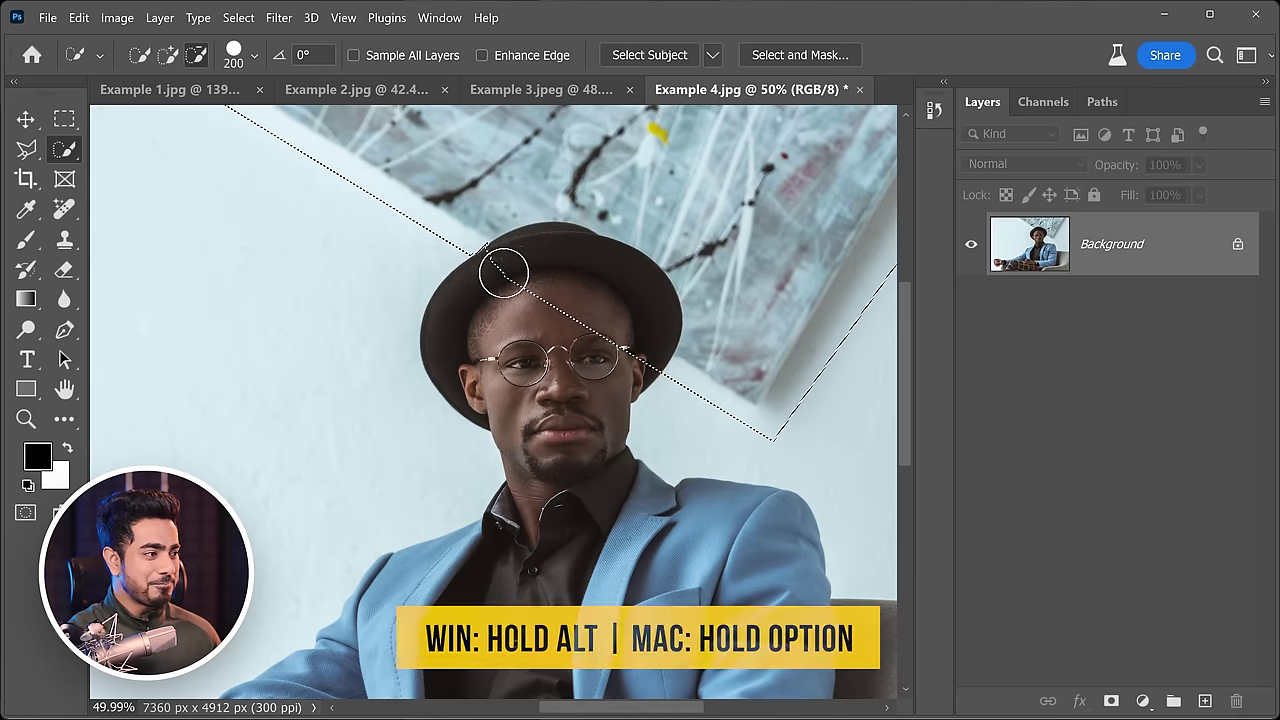
pyautogui.moveTo(503, 272)
pyautogui.mouseDown()
pyautogui.moveTo(552, 256)
pyautogui.moveTo(612, 363)
pyautogui.moveTo(639, 348)
pyautogui.moveTo(608, 362)
pyautogui.mouseUp()
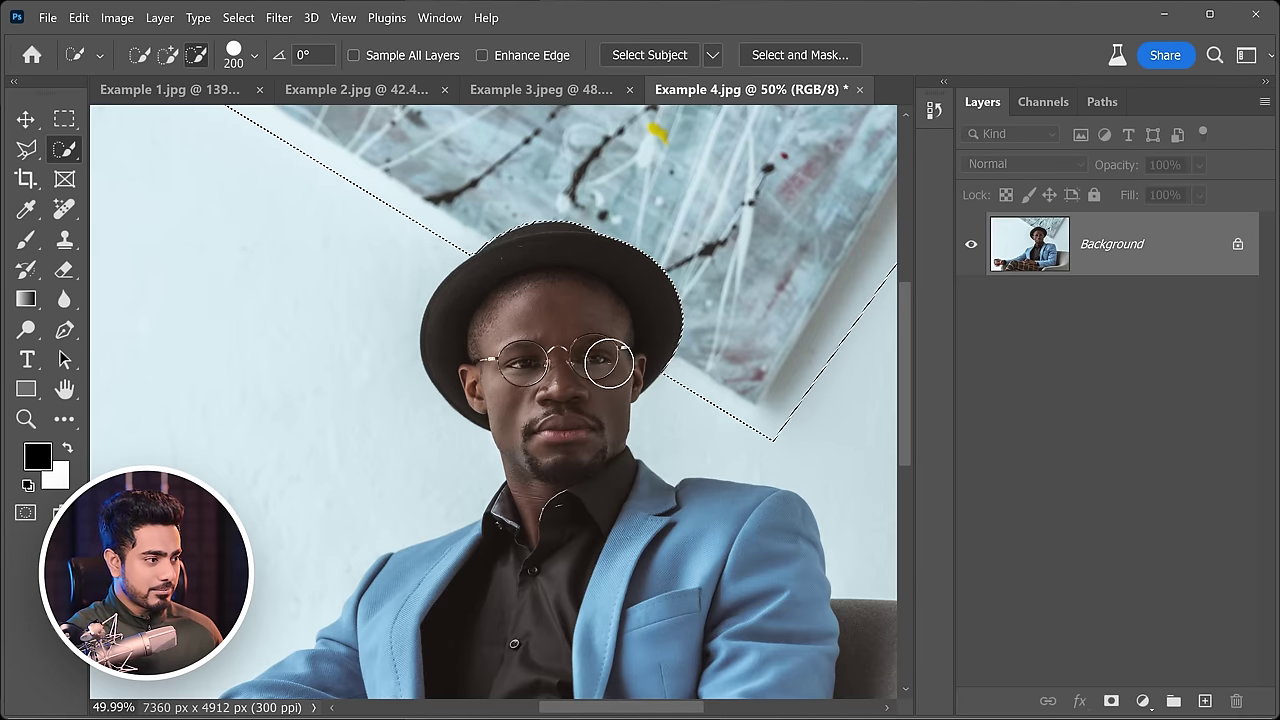
# Replace the selected painting using Content-Aware Fill, brushing the man's hat, face and jacket out of the sampling area at size 602.
pyautogui.click(79, 18)
pyautogui.click(122, 276)
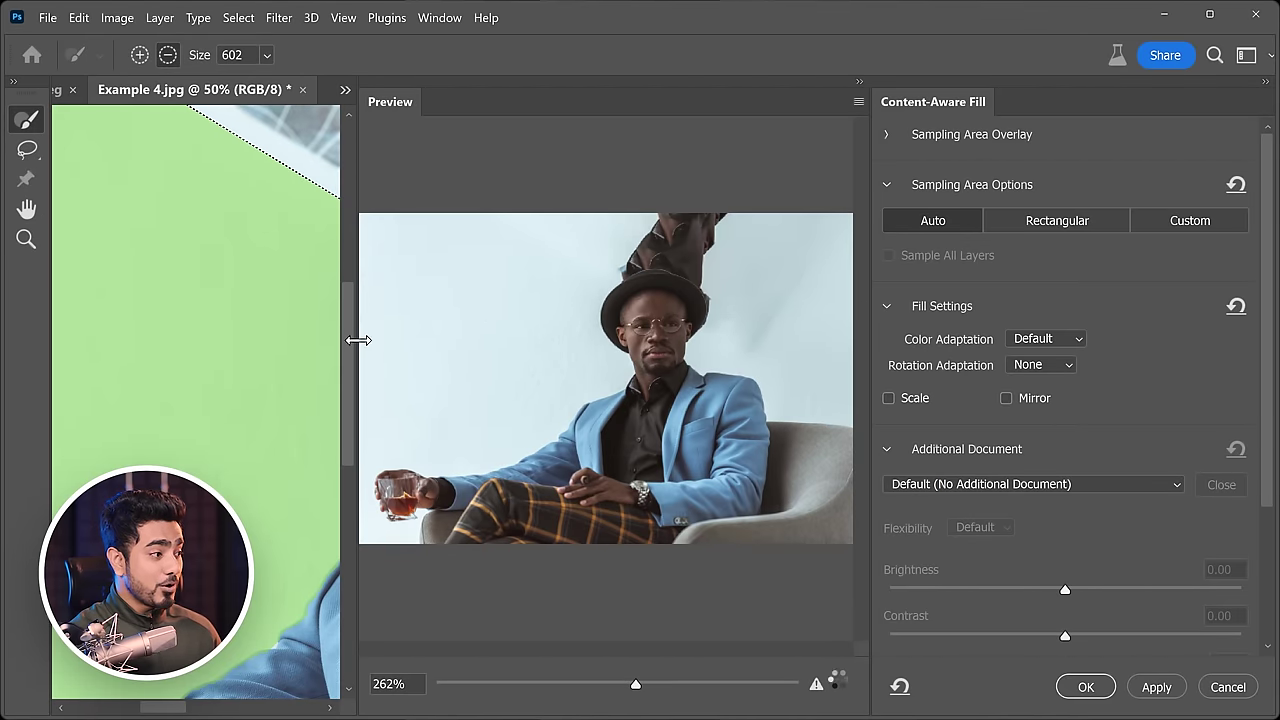
pyautogui.scroll(-2, 130, 235)
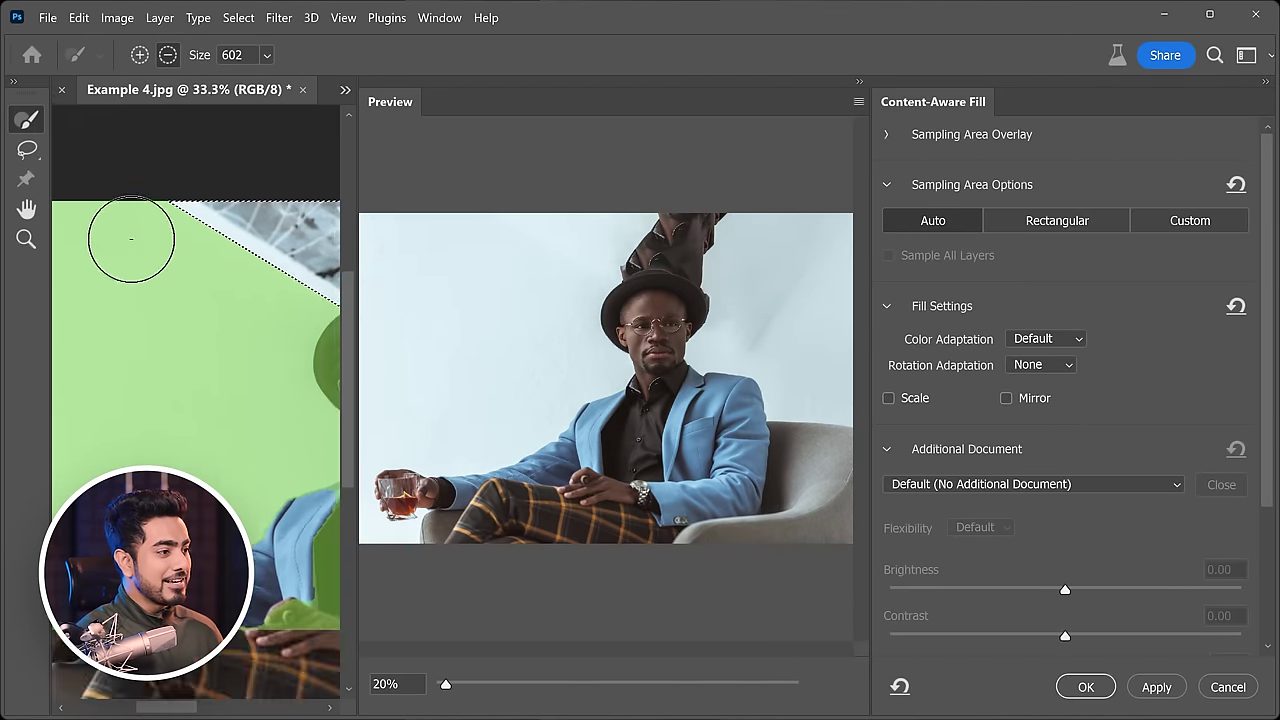
pyautogui.moveTo(289, 377)
pyautogui.mouseDown()
pyautogui.moveTo(125, 375)
pyautogui.moveTo(105, 359)
pyautogui.moveTo(160, 335)
pyautogui.moveTo(190, 395)
pyautogui.moveTo(280, 455)
pyautogui.moveTo(245, 478)
pyautogui.mouseUp()
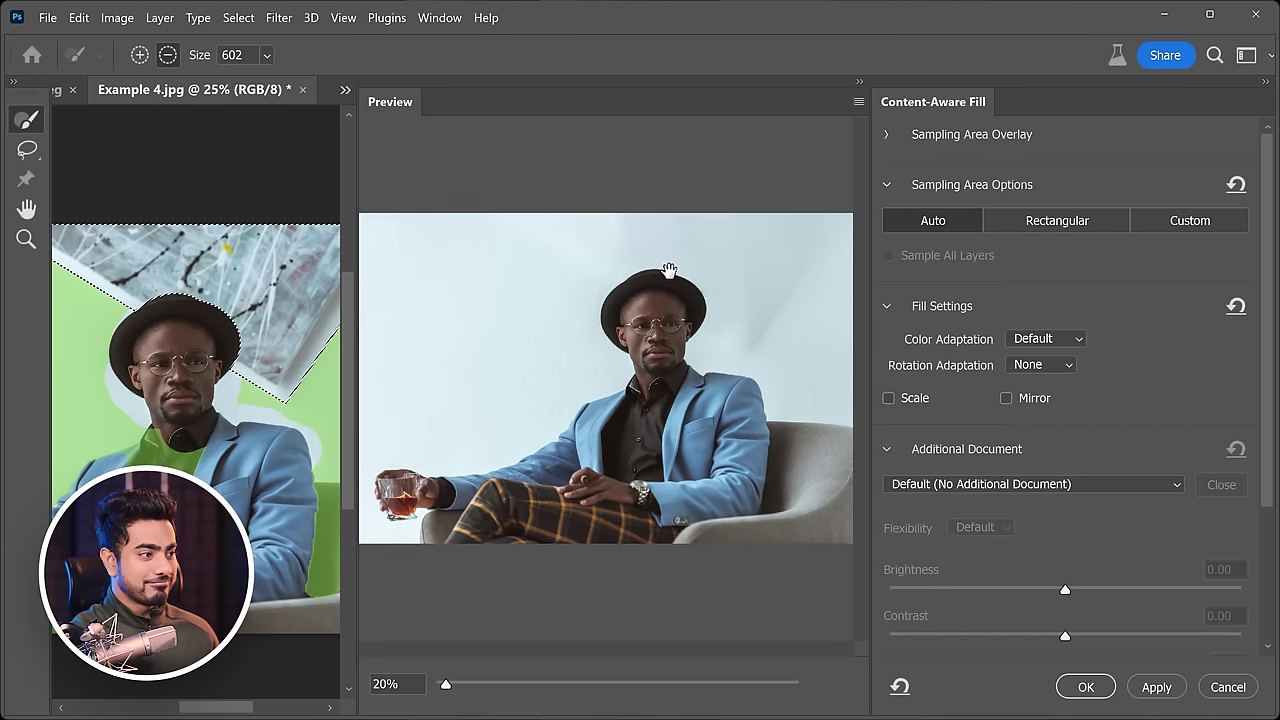
pyautogui.click(1085, 687)
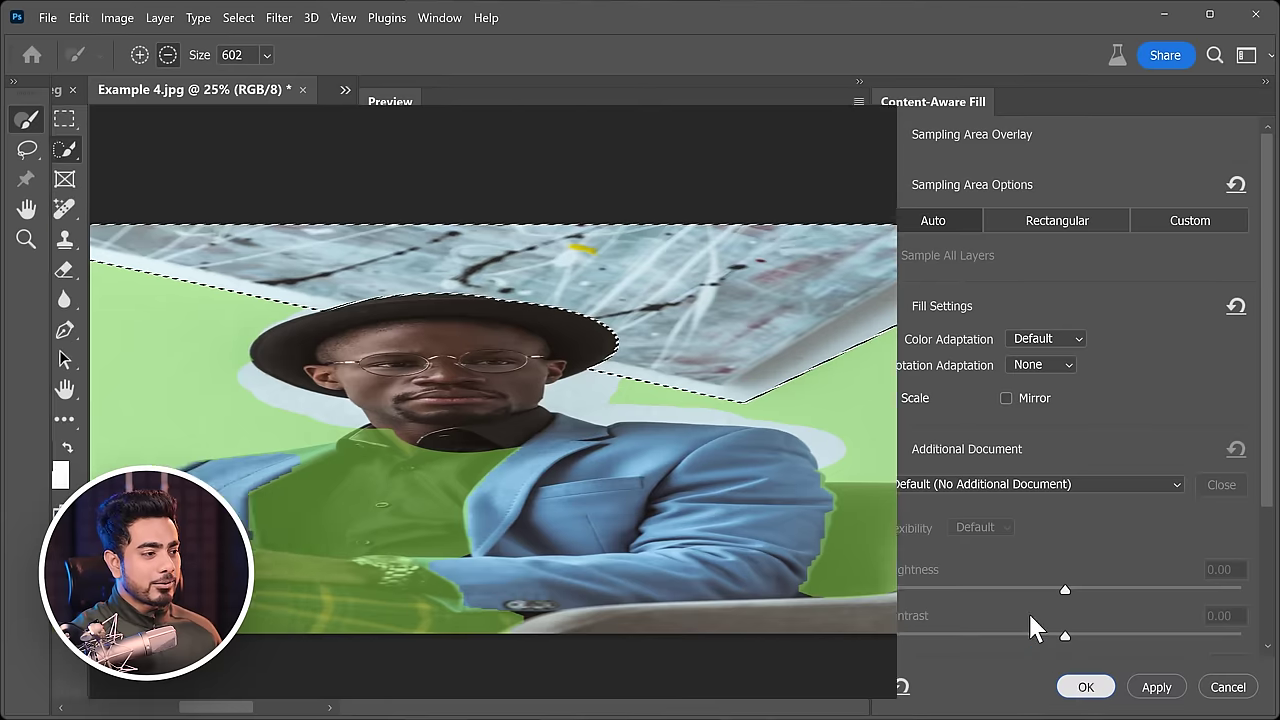
pyautogui.scroll(5, 667, 271)
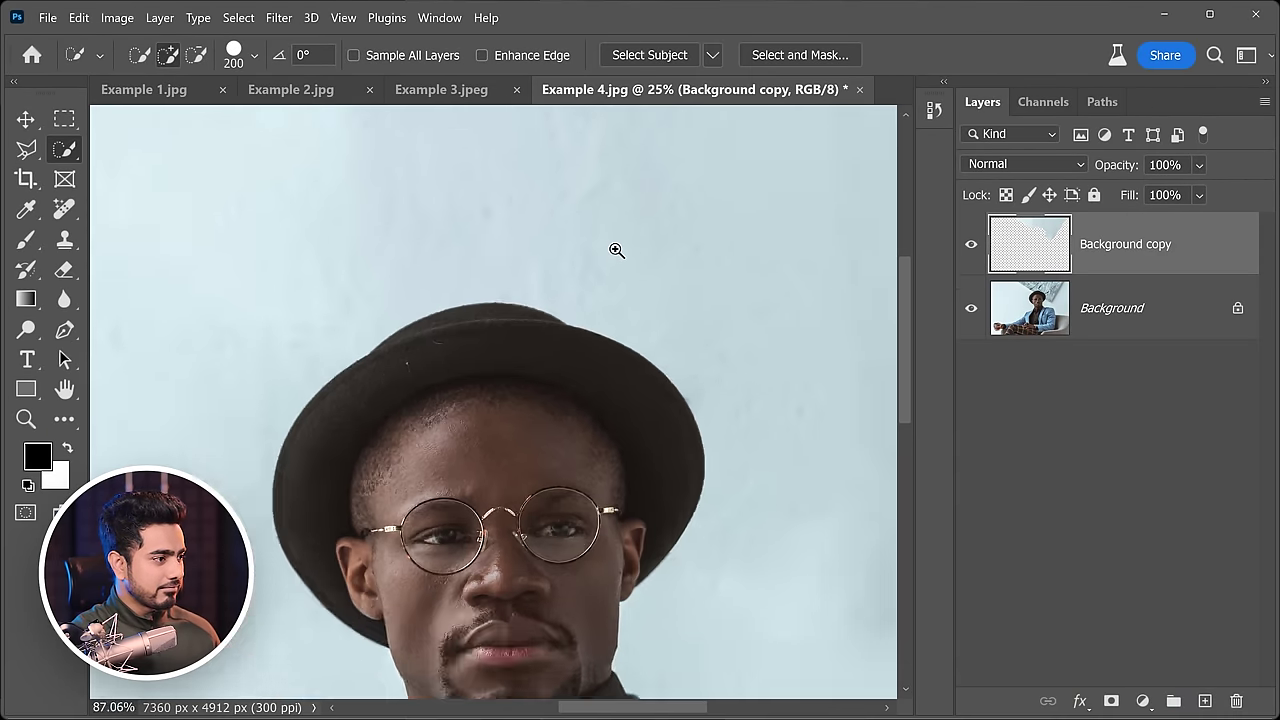
pyautogui.scroll(-2, 603, 334)
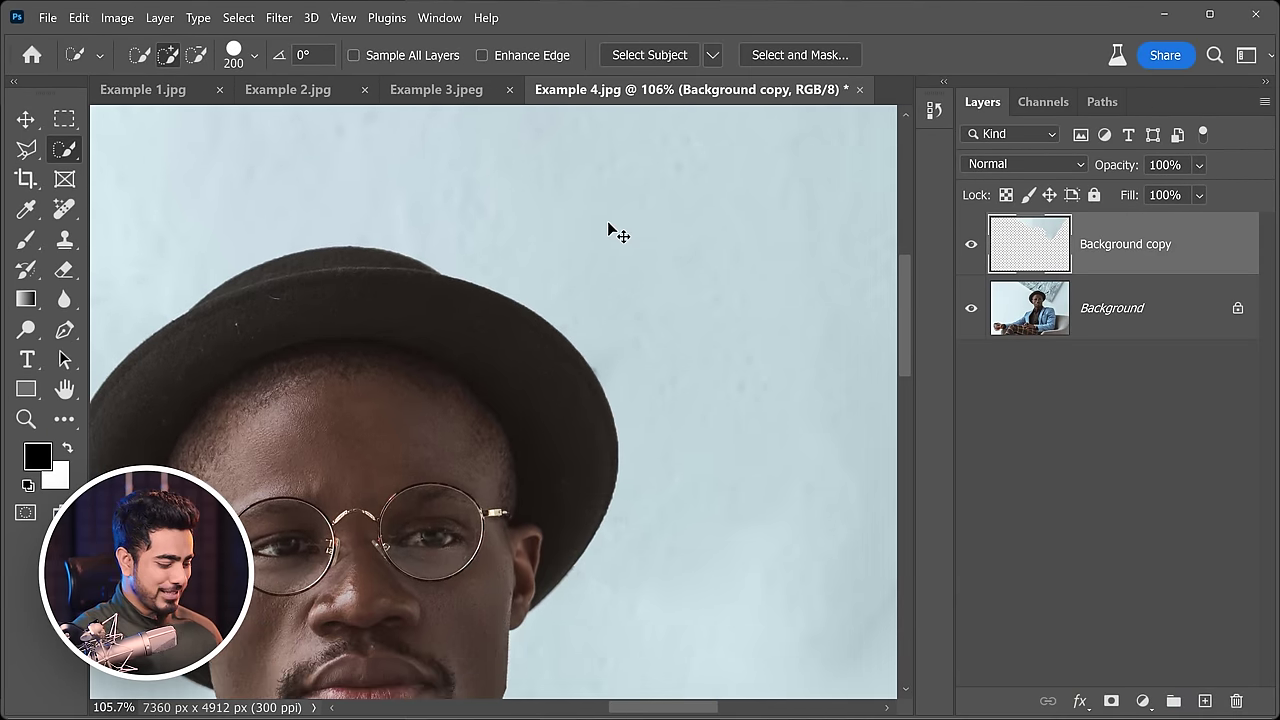